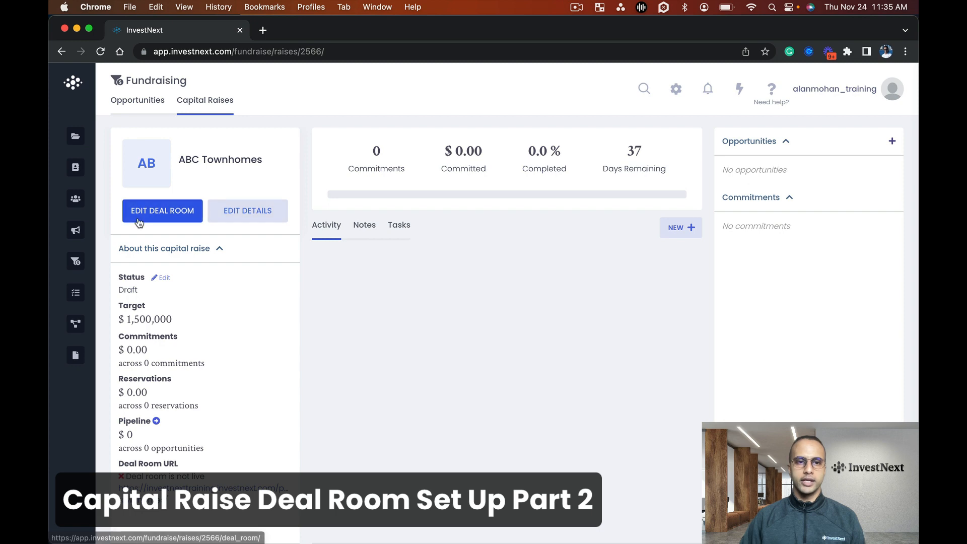
# Open the ABC Townhomes deal room for editing and examine its Summary sections from Showcase Photo through External Resources
pyautogui.click(143, 222)
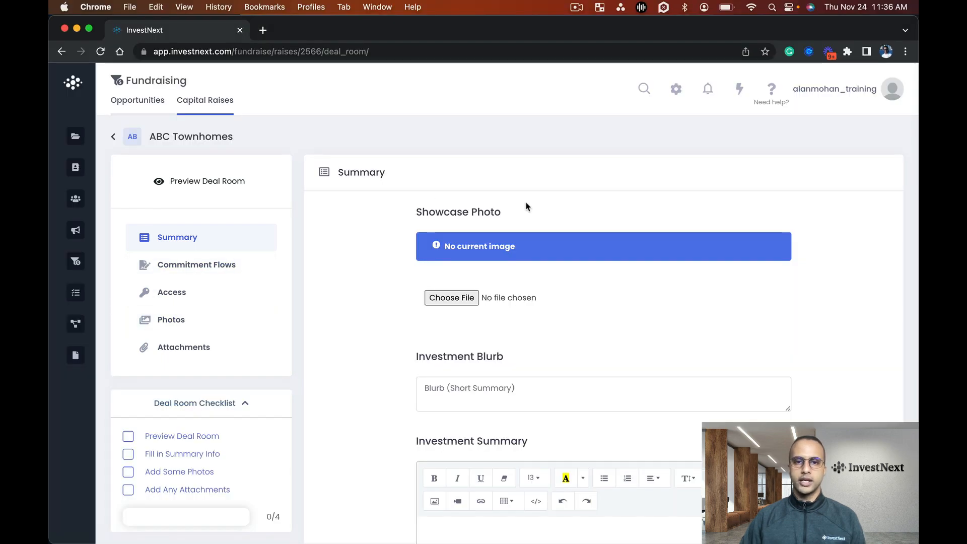
pyautogui.moveTo(413, 213); pyautogui.dragTo(515, 212)
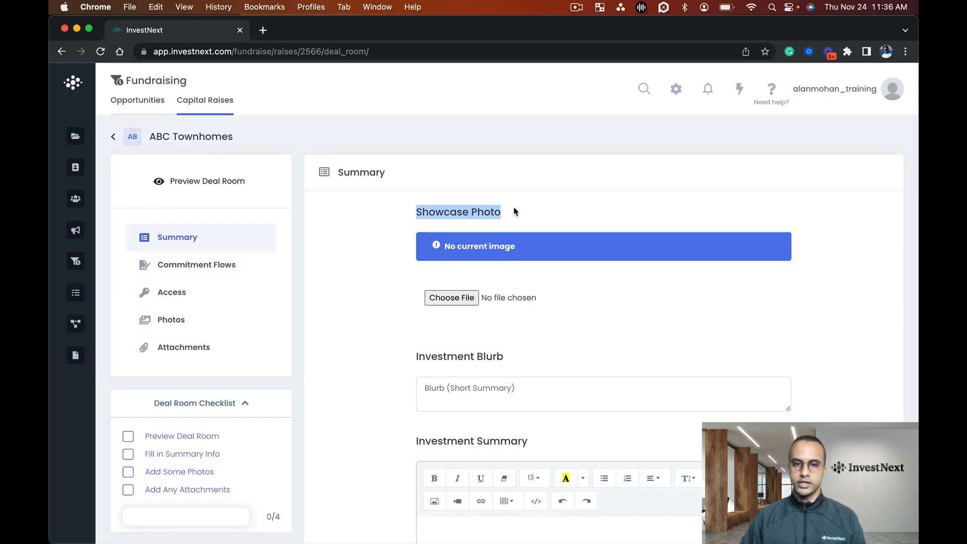
pyautogui.scroll(-2, 515, 212)
pyautogui.moveTo(410, 258); pyautogui.dragTo(511, 256)
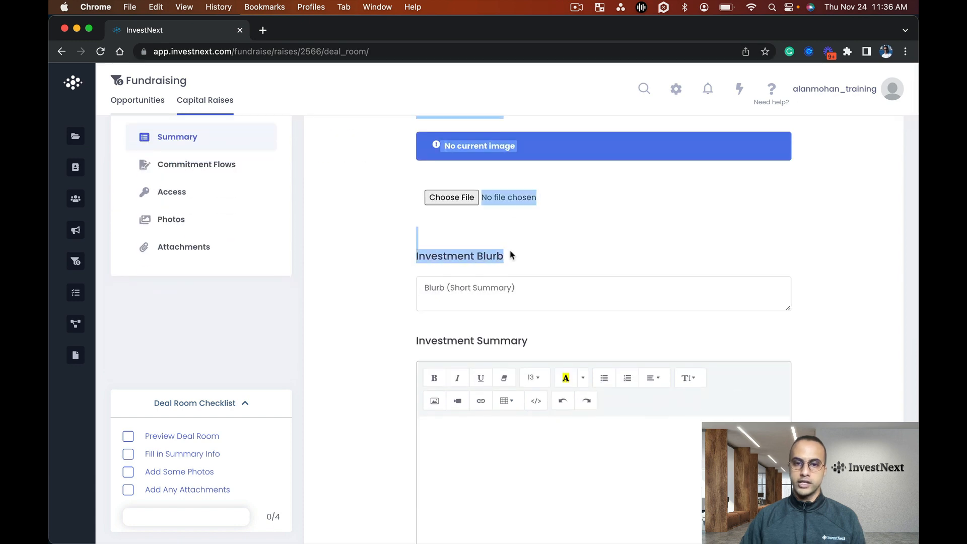
pyautogui.scroll(-2, 511, 254)
pyautogui.moveTo(416, 260); pyautogui.dragTo(563, 261)
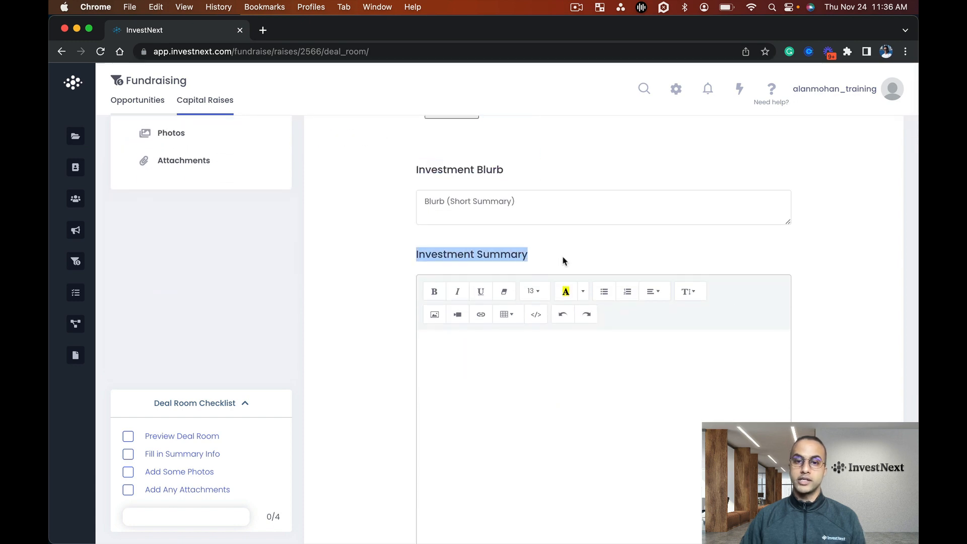
pyautogui.scroll(-6, 564, 260)
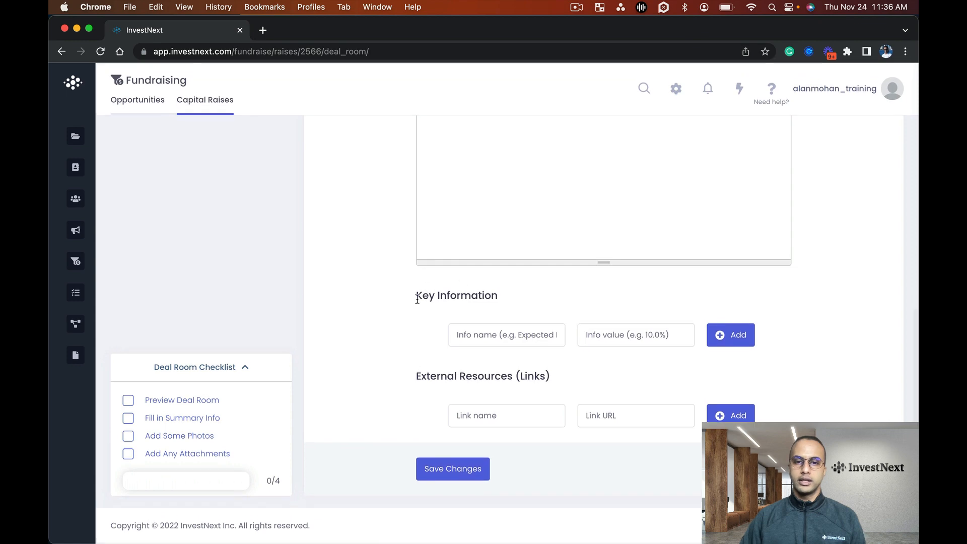
pyautogui.moveTo(415, 296); pyautogui.dragTo(512, 297)
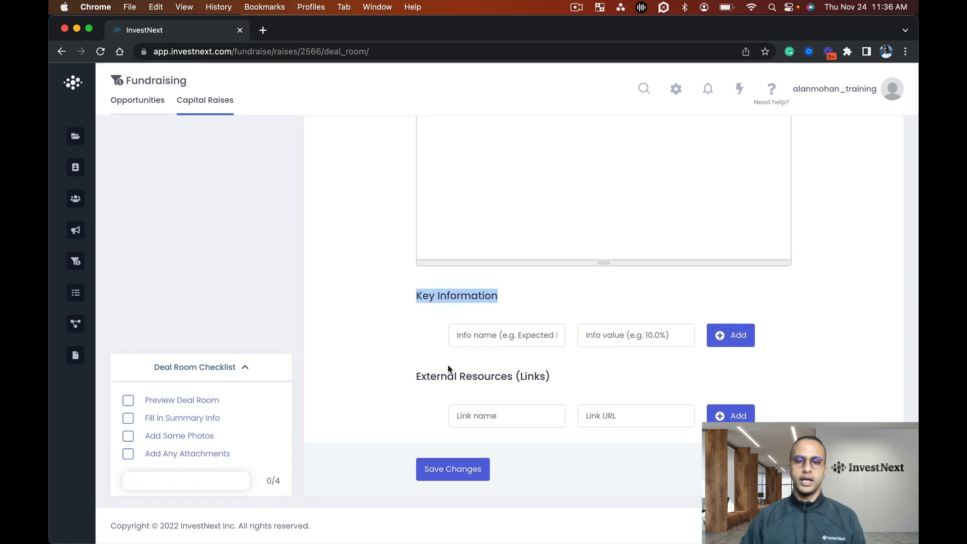
pyautogui.moveTo(415, 377); pyautogui.dragTo(563, 378)
pyautogui.click(563, 379)
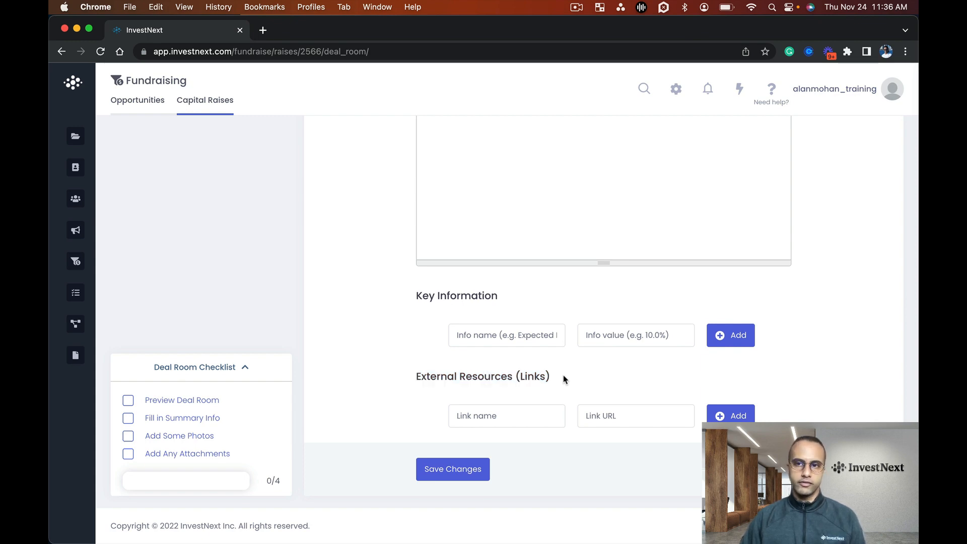
pyautogui.scroll(10, 563, 379)
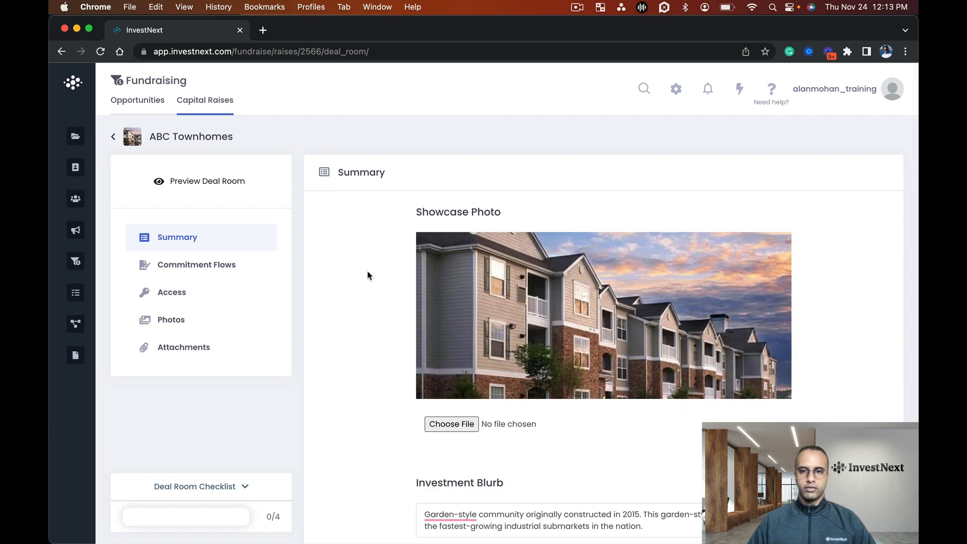
# Review the completed deal room's Showcase Photo and Investment Blurb, continuing to the opening text of the Investment Summary
pyautogui.scroll(-4, 367, 274)
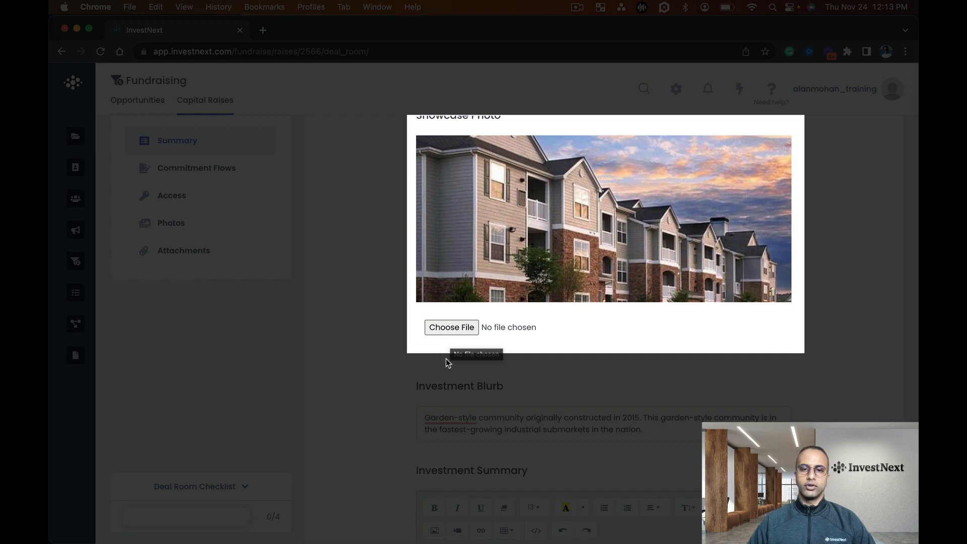
pyautogui.scroll(-3, 449, 356)
pyautogui.scroll(-2, 408, 356)
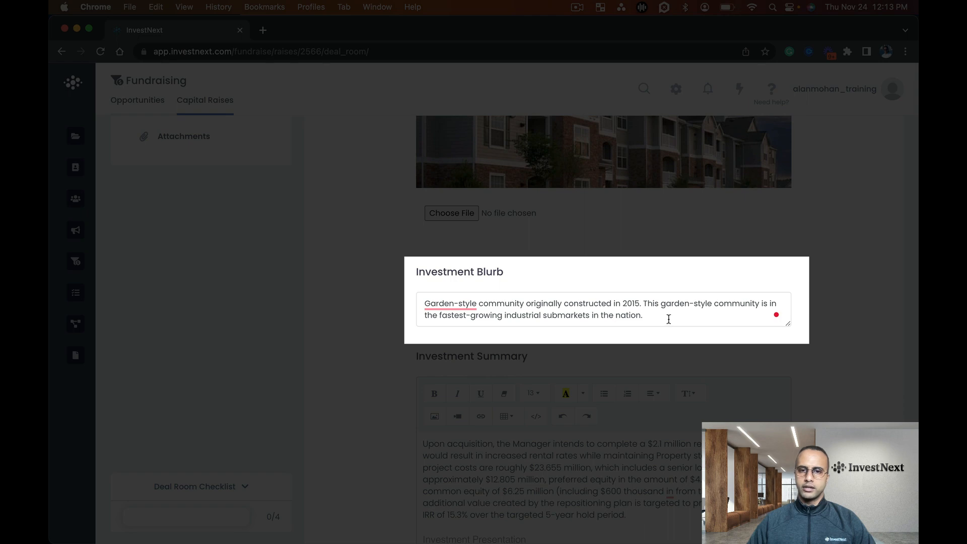
pyautogui.moveTo(669, 318); pyautogui.dragTo(406, 304)
pyautogui.click(397, 319)
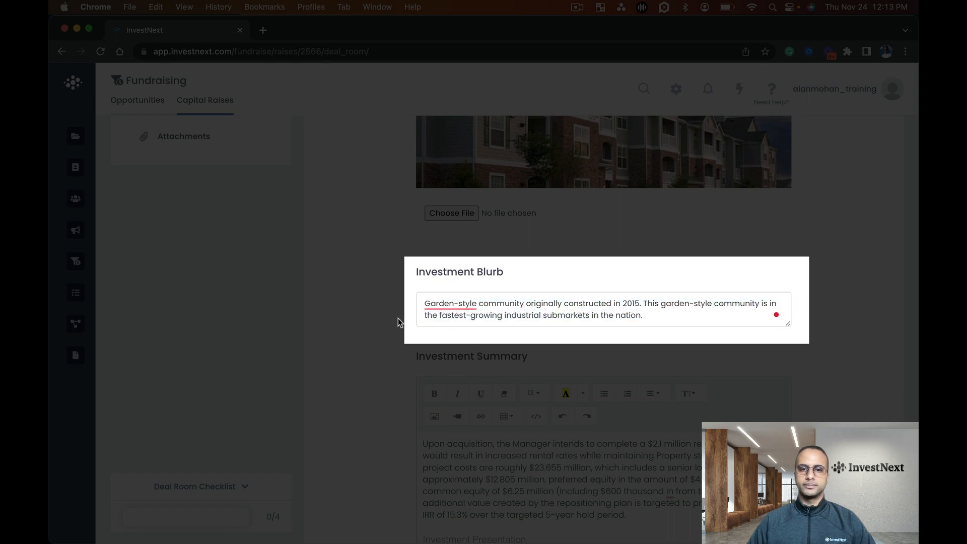
pyautogui.scroll(-8, 399, 321)
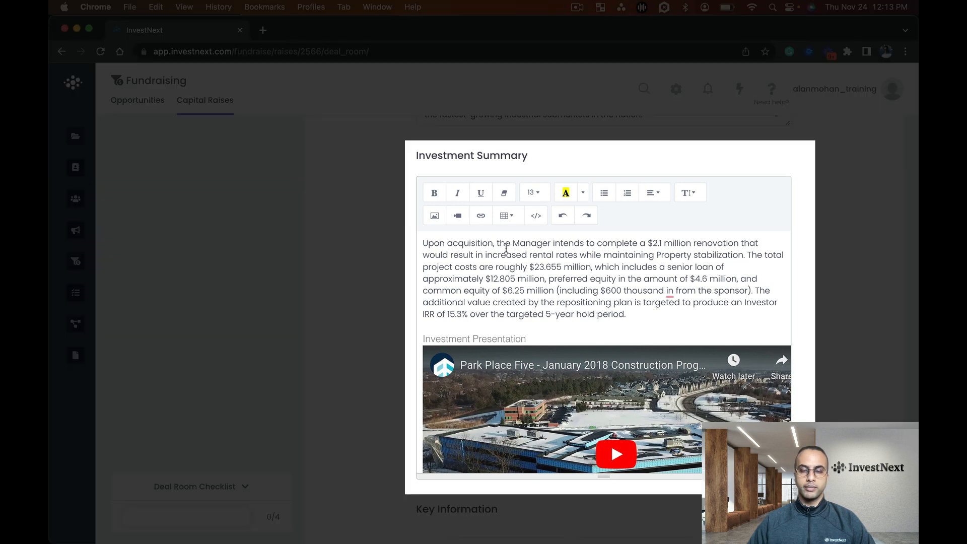
# Inspect the embedded video in the Investment Summary, open the Insert Video dialog and close it without inserting anything
pyautogui.scroll(-5, 467, 287)
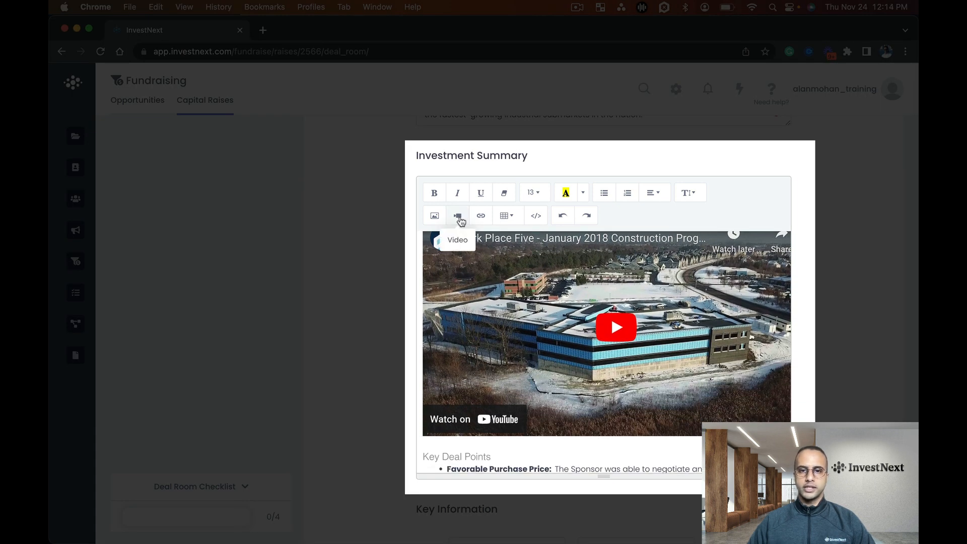
pyautogui.click(460, 219)
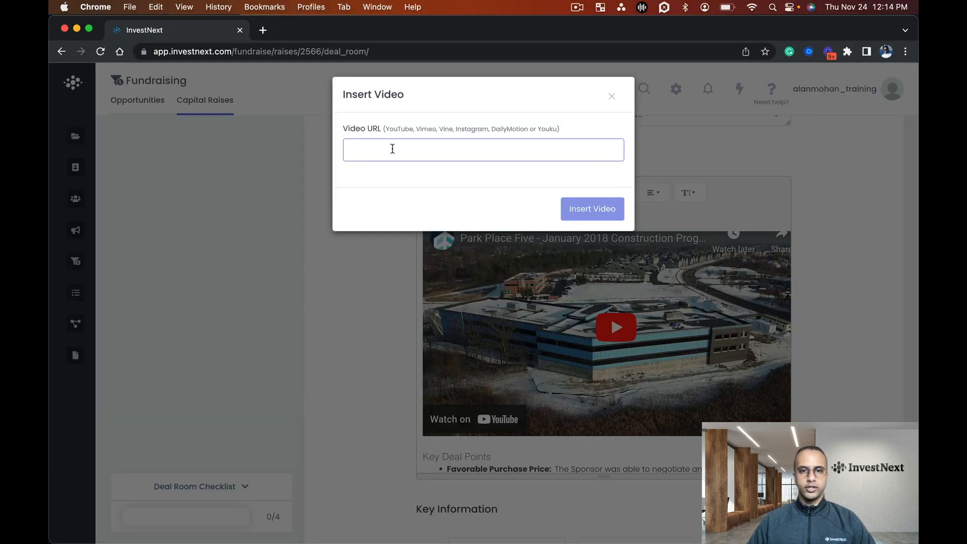
pyautogui.click(371, 277)
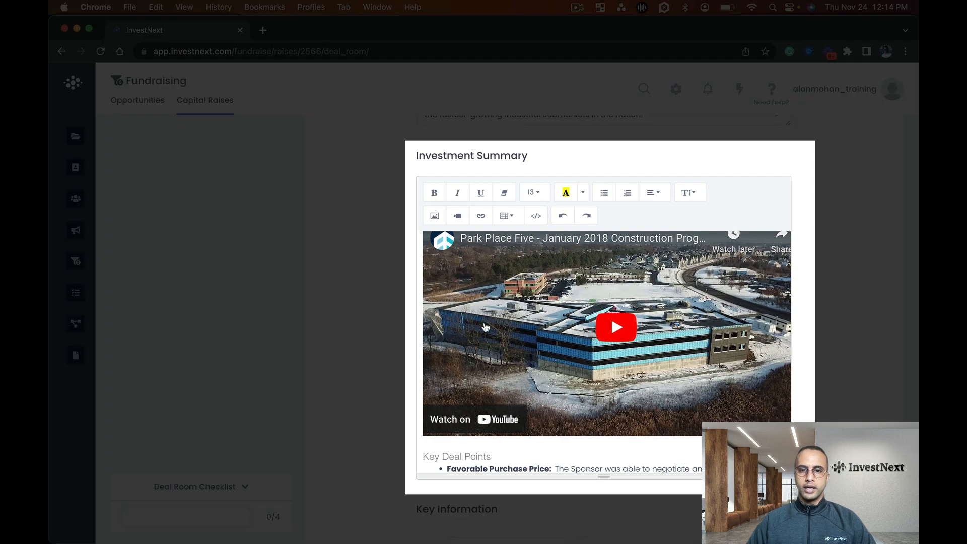
# Review the Investment Summary down to the Acquisition & Reversion table, and view the table size picker without inserting a table
pyautogui.scroll(-3, 536, 325)
pyautogui.scroll(-10, 566, 332)
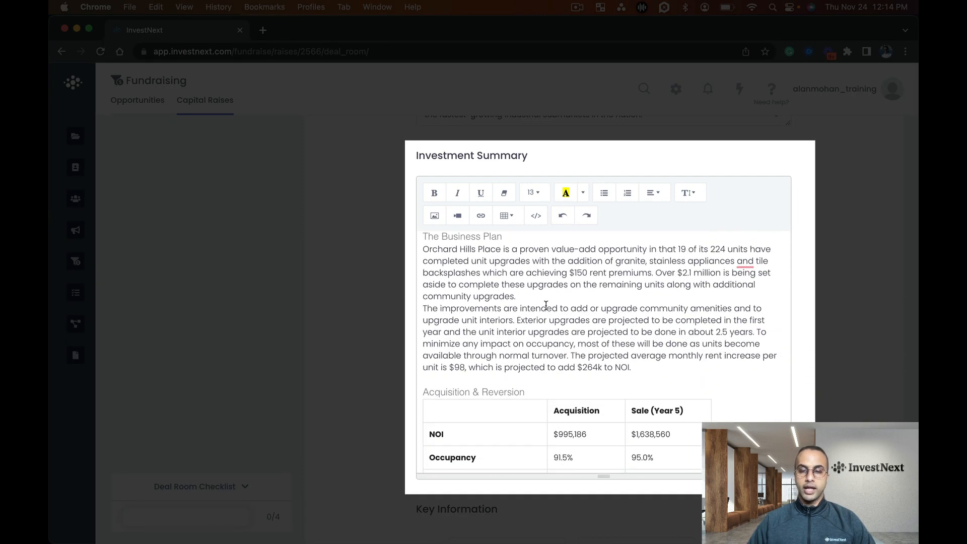
pyautogui.scroll(-5, 582, 304)
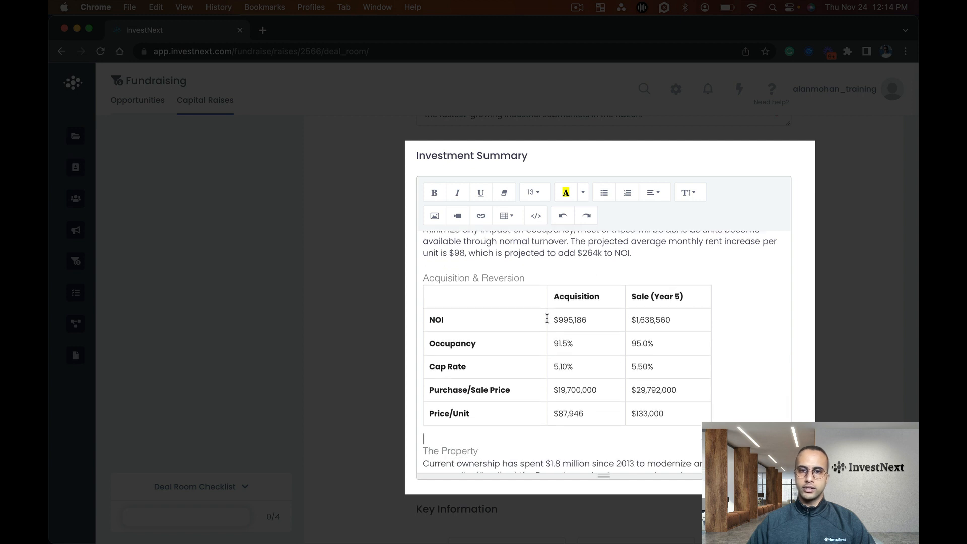
pyautogui.click(507, 216)
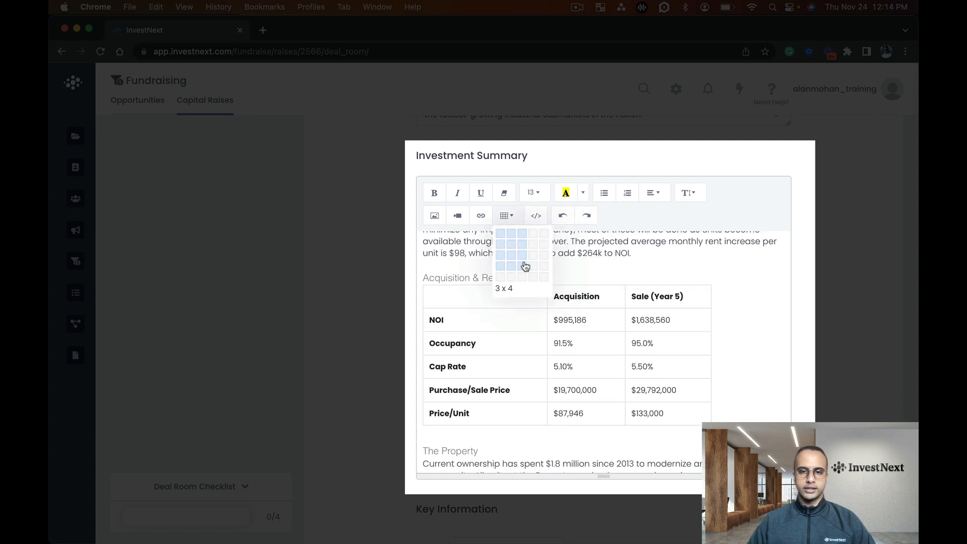
pyautogui.click(769, 347)
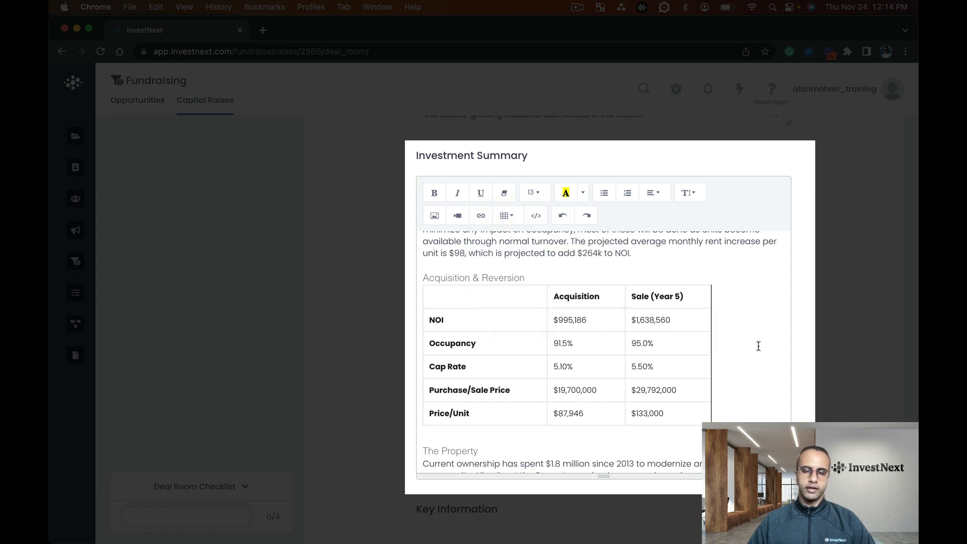
# Examine the rest of the Investment Summary, the Key Information entries and the External Resources links
pyautogui.scroll(-4, 735, 345)
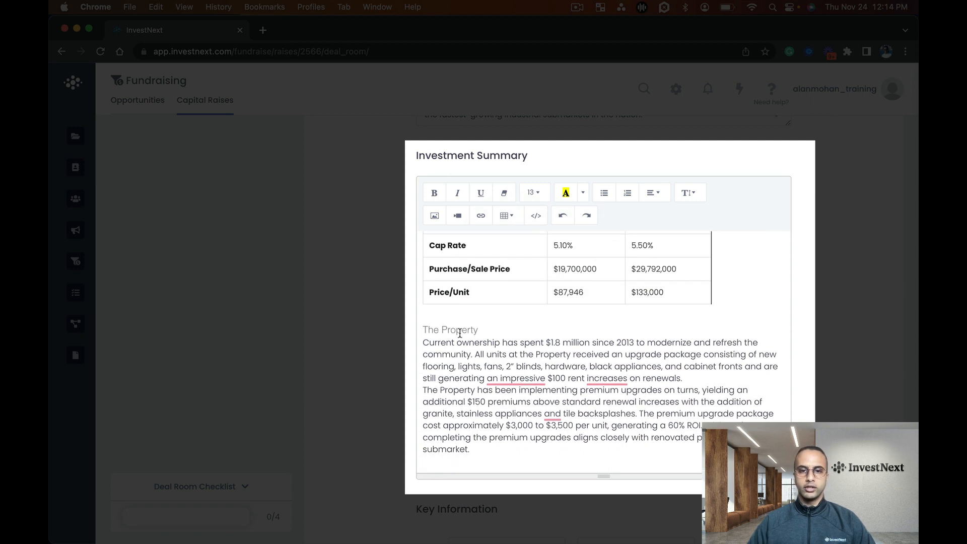
pyautogui.scroll(-2, 484, 331)
pyautogui.scroll(-5, 485, 332)
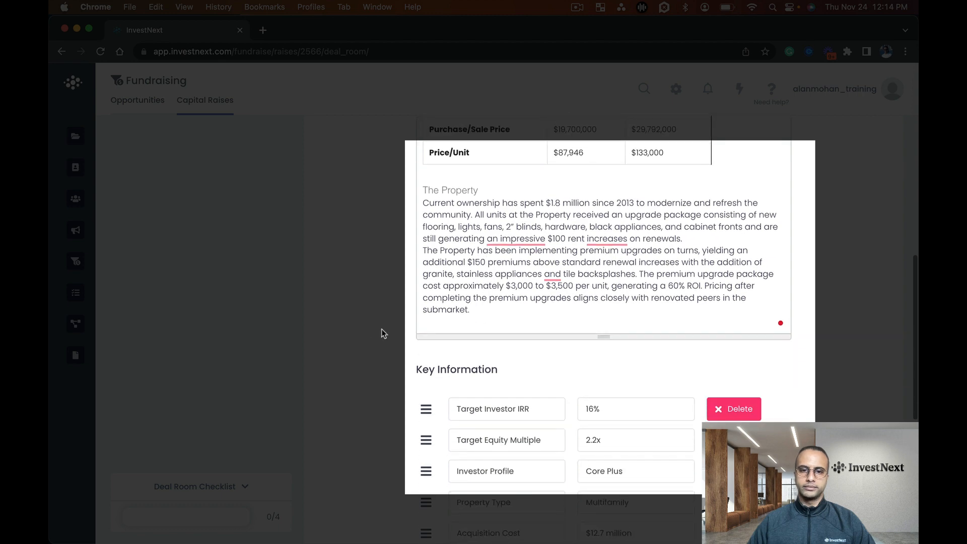
pyautogui.scroll(-1, 363, 342)
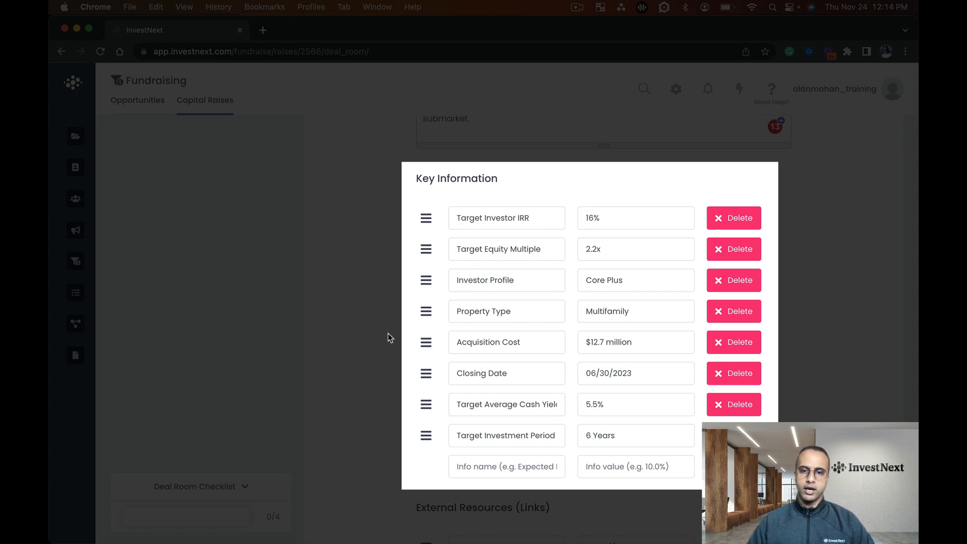
pyautogui.scroll(-5, 387, 337)
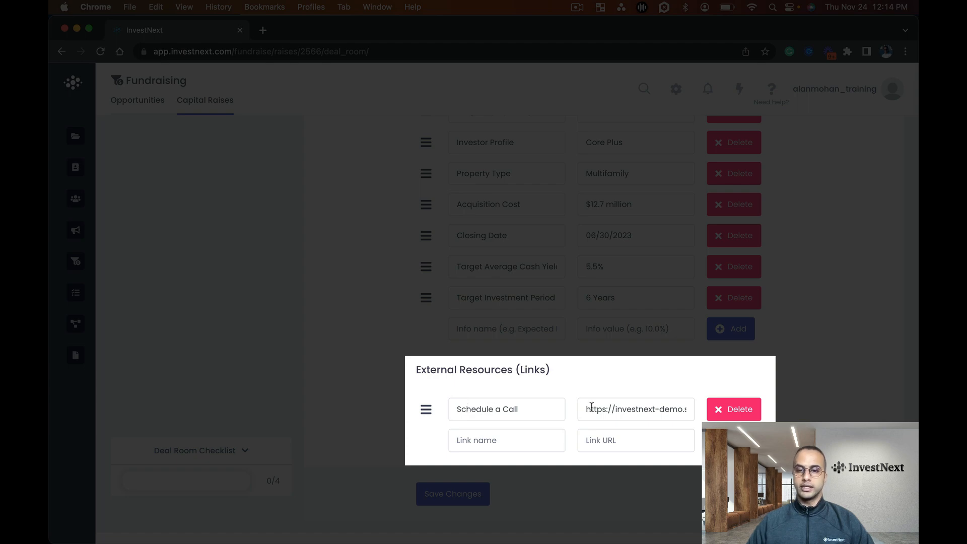
# Preview the deal room as an investor and check how the showcase photo and investment blurb are displayed
pyautogui.scroll(15, 382, 336)
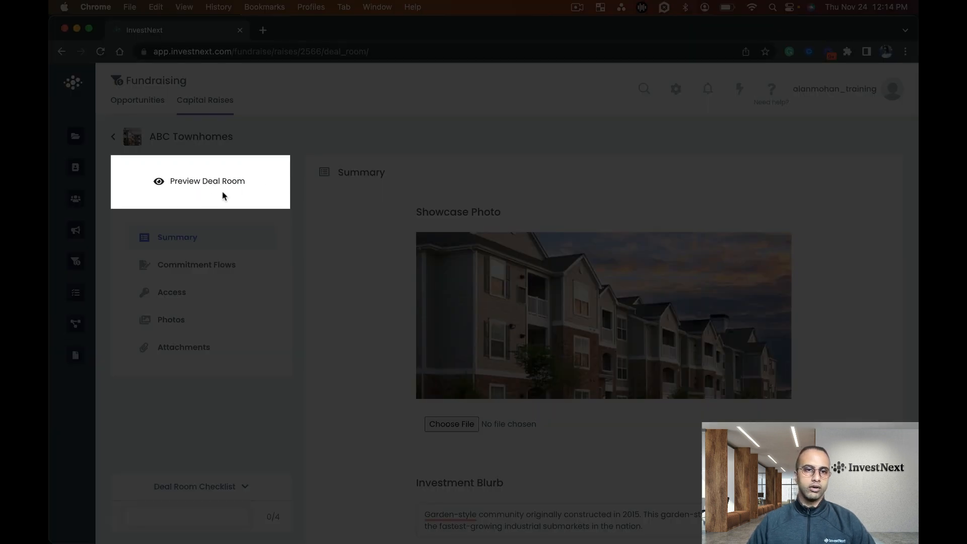
pyautogui.click(177, 185)
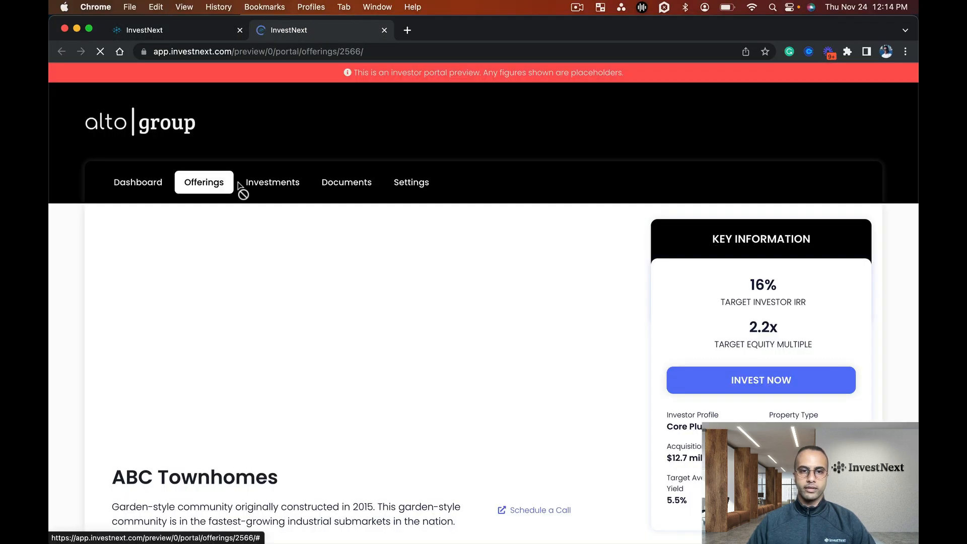
pyautogui.scroll(-3, 539, 336)
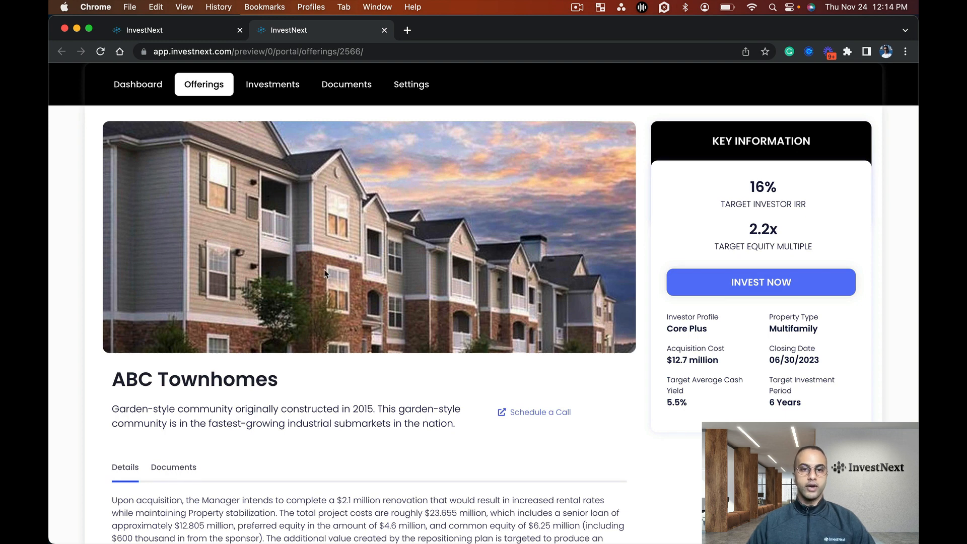
pyautogui.scroll(-3, 325, 285)
pyautogui.moveTo(456, 348); pyautogui.dragTo(106, 330)
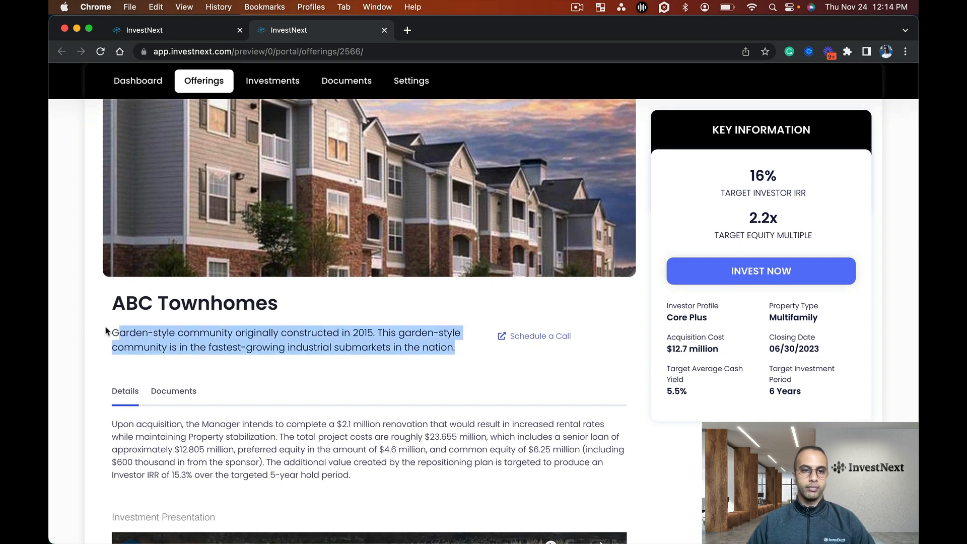
pyautogui.click(230, 365)
# Examine the offering preview's Details from the investment presentation video to The Property, then go back to its header
pyautogui.scroll(-5, 302, 360)
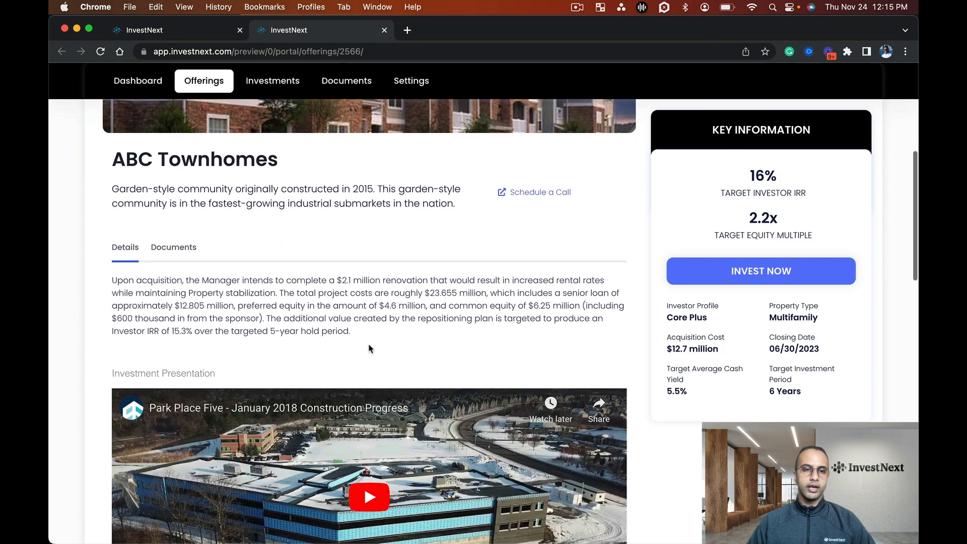
pyautogui.scroll(-10, 369, 348)
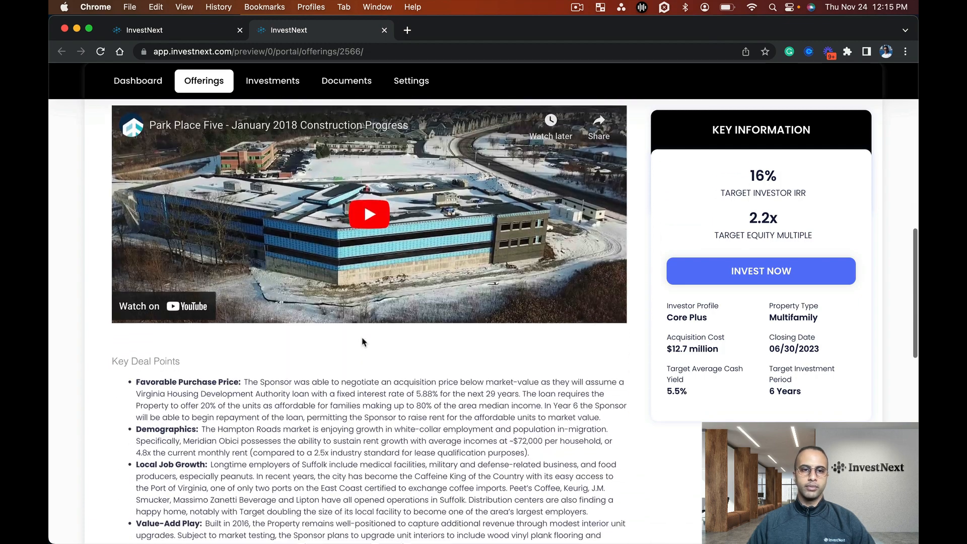
pyautogui.scroll(-12, 312, 308)
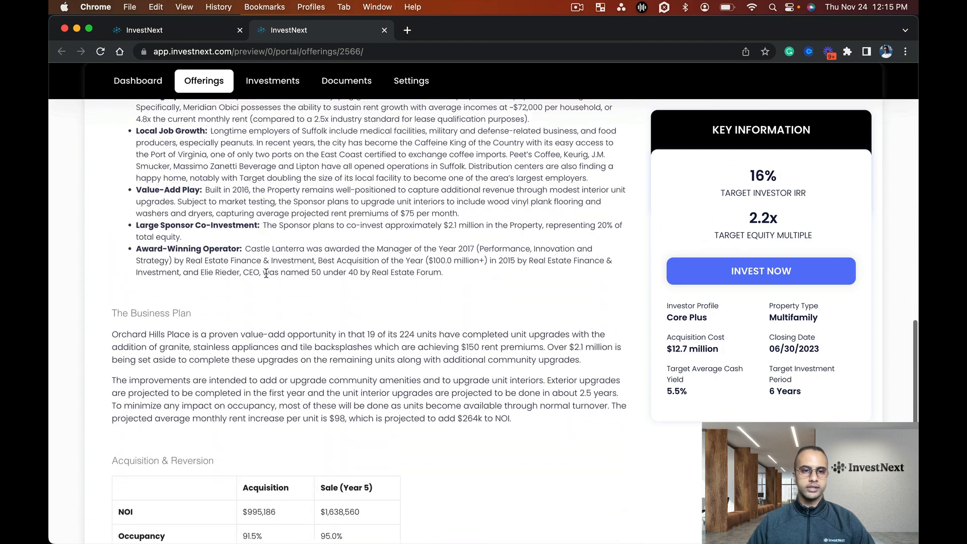
pyautogui.scroll(-7, 267, 277)
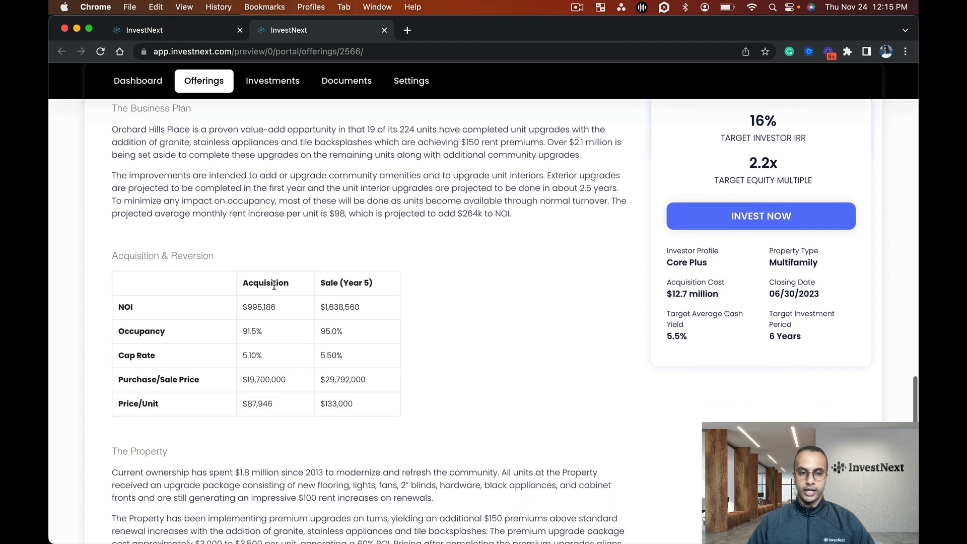
pyautogui.scroll(-5, 274, 285)
pyautogui.scroll(20, 495, 336)
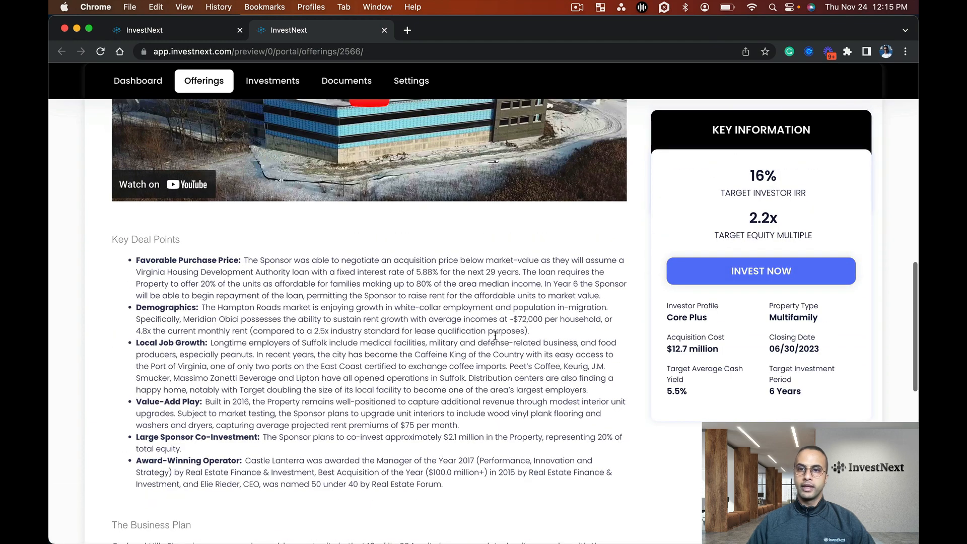
pyautogui.scroll(20, 495, 336)
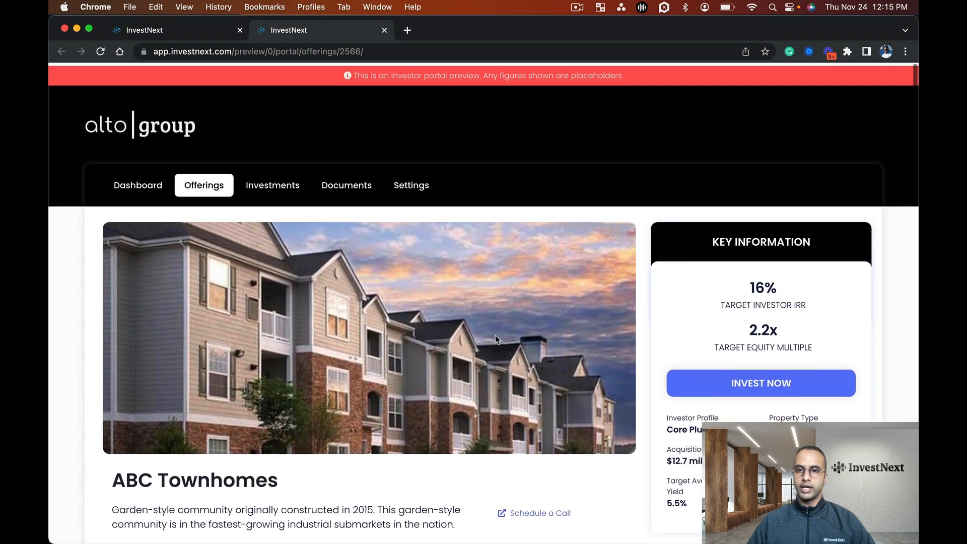
pyautogui.scroll(-2, 604, 309)
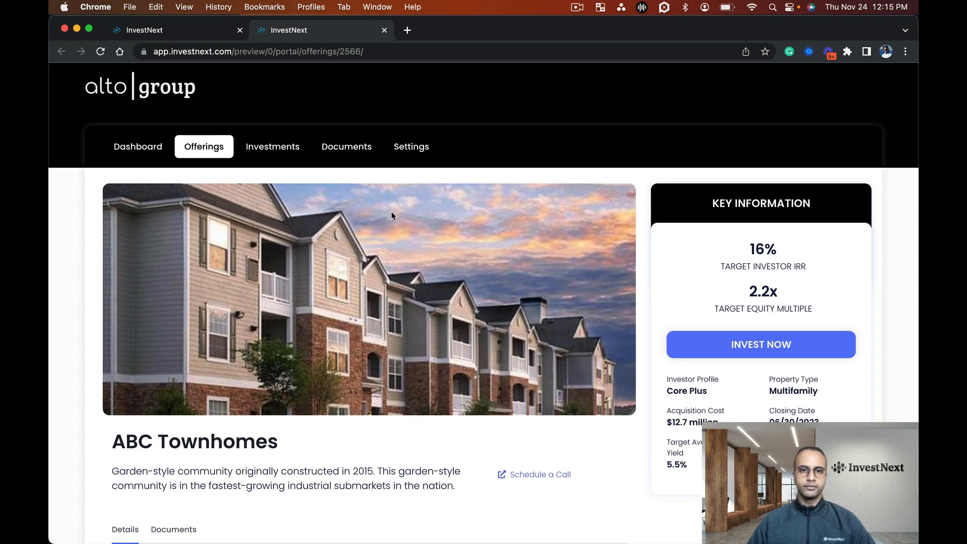
# Return from the investor preview to the ABC Townhomes deal room editor
pyautogui.click(192, 31)
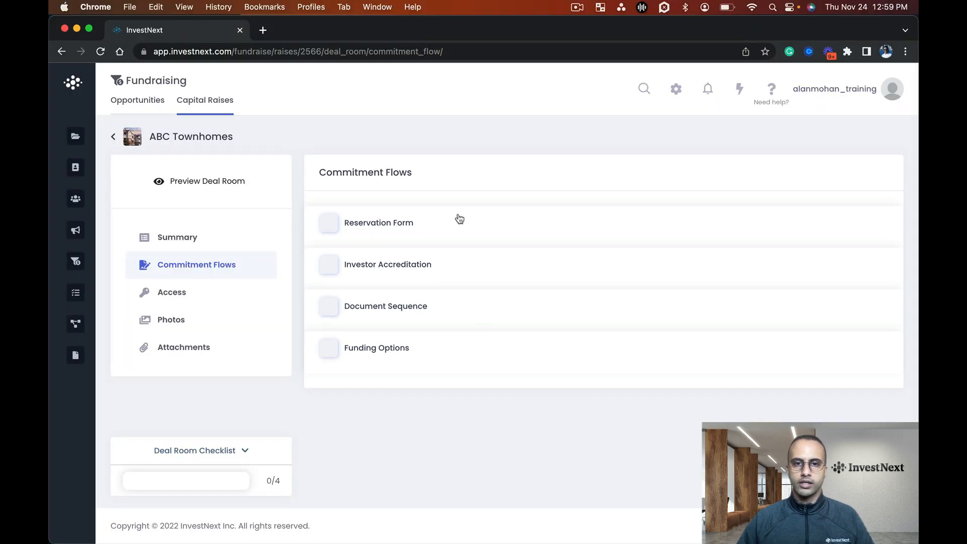
# Paste the Overview Disclosures/Disclaimers text into the Reservation Form's Investor Disclaimer and save it
pyautogui.click(455, 224)
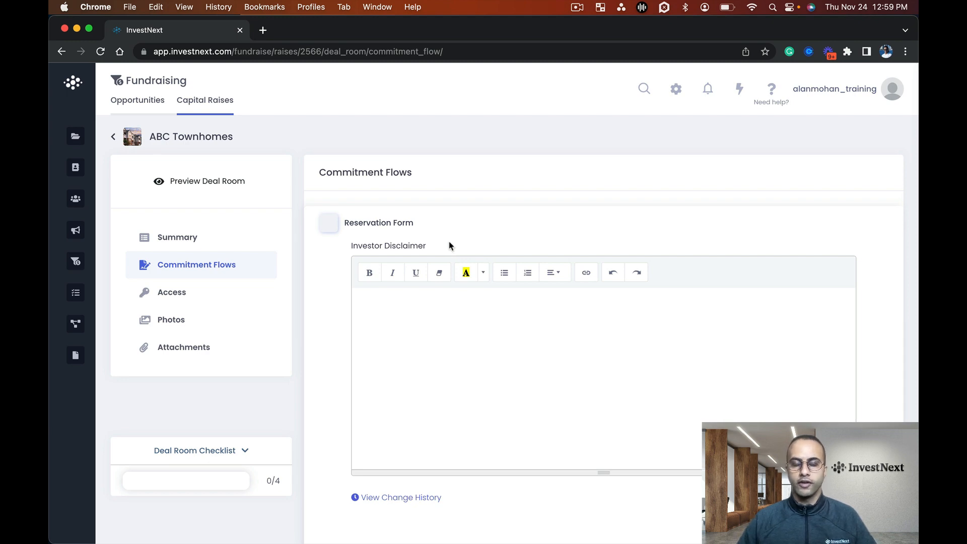
pyautogui.click(465, 341)
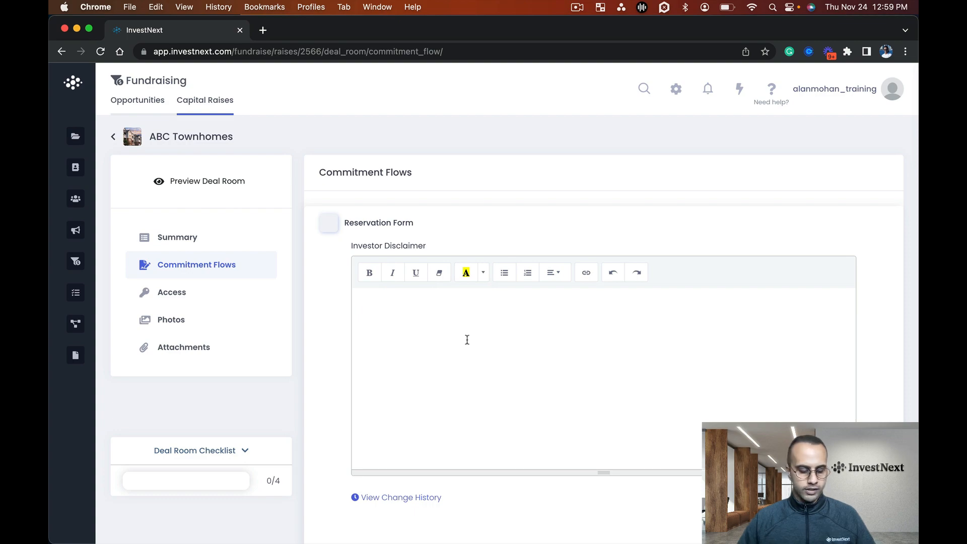
pyautogui.press('super+v')
pyautogui.scroll(10, 469, 339)
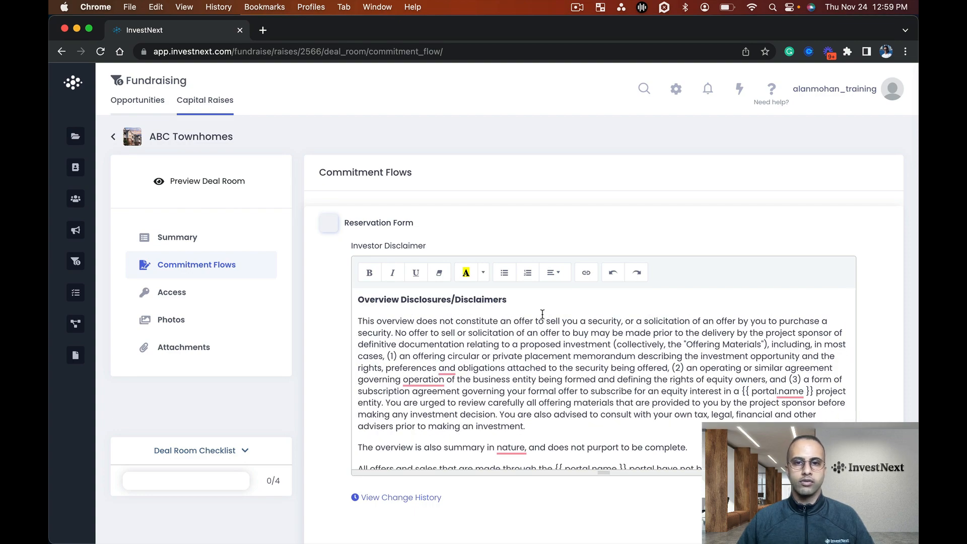
pyautogui.scroll(-10, 543, 314)
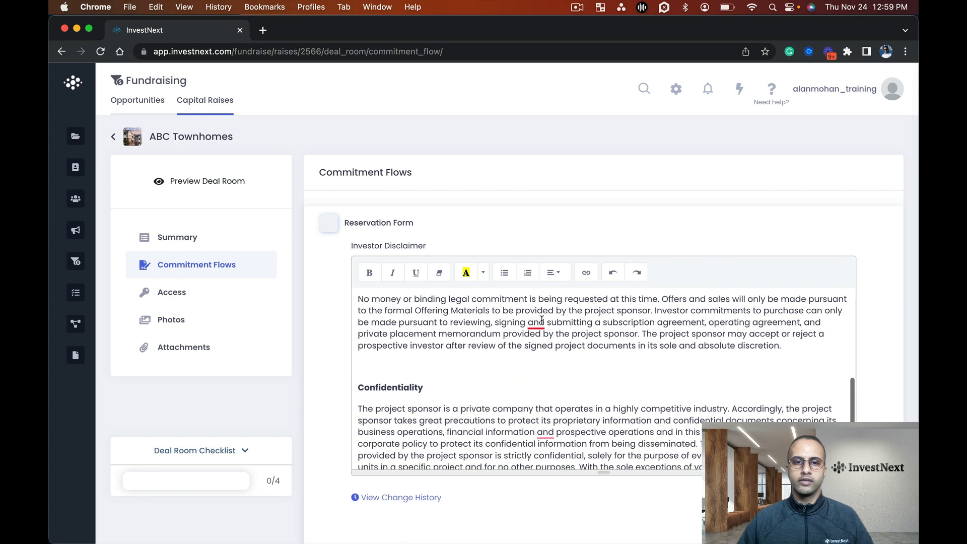
pyautogui.scroll(-5, 541, 320)
pyautogui.scroll(-3, 605, 353)
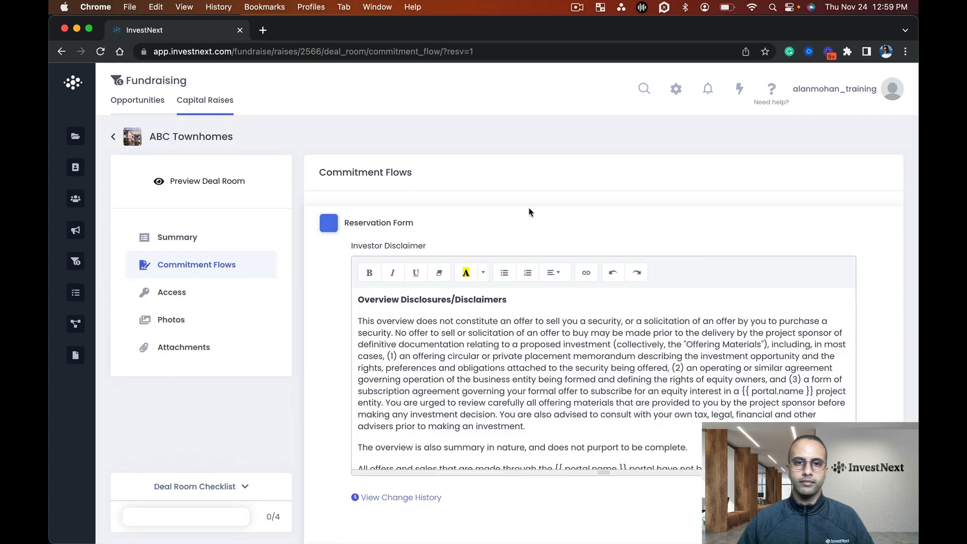
pyautogui.click(540, 233)
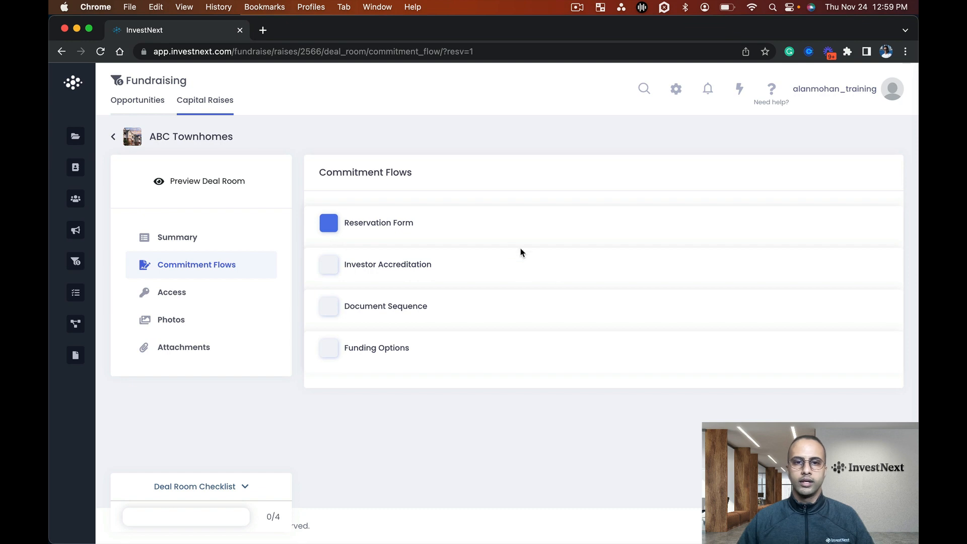
# Look at the Required accreditation option, then set Investor Accreditation to Not required and save the setting
pyautogui.click(519, 264)
pyautogui.scroll(-2, 505, 278)
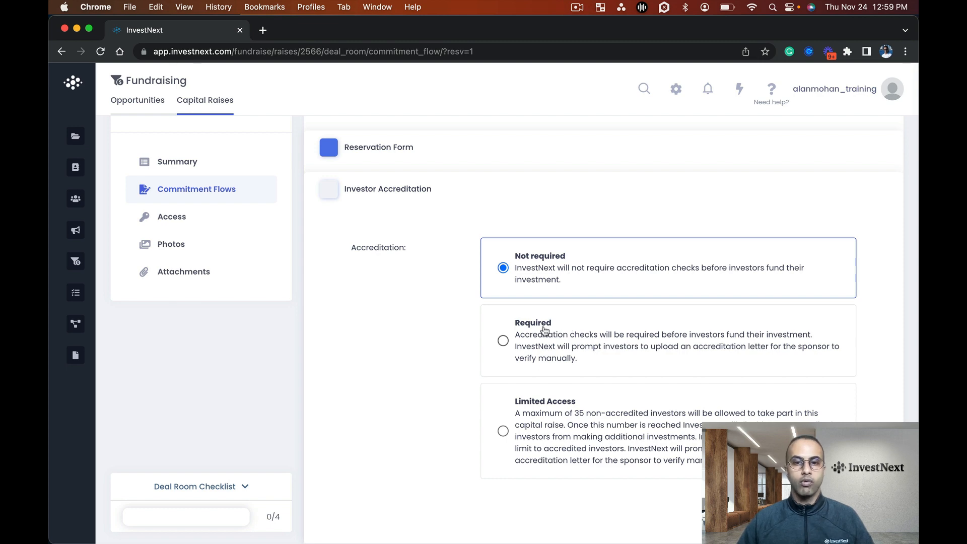
pyautogui.click(599, 349)
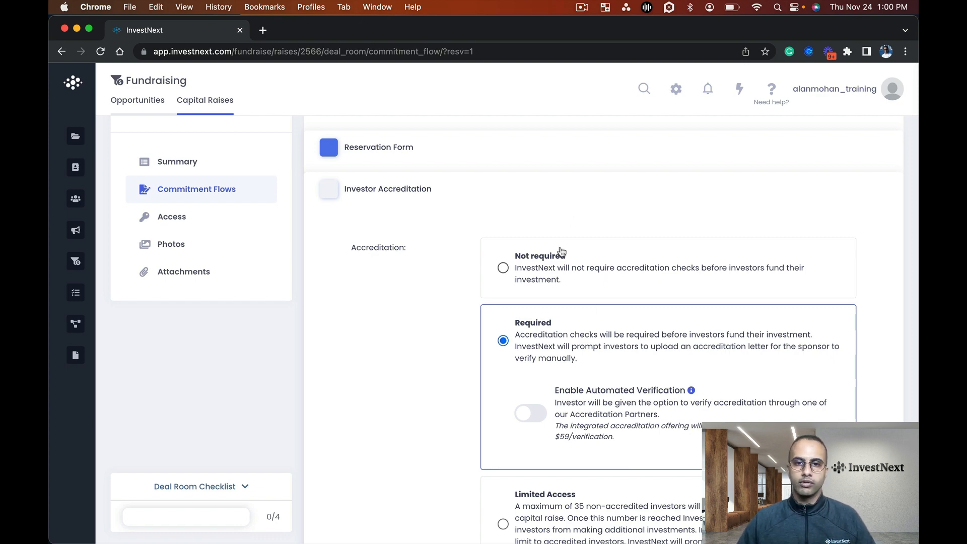
pyautogui.click(560, 265)
pyautogui.scroll(-3, 724, 366)
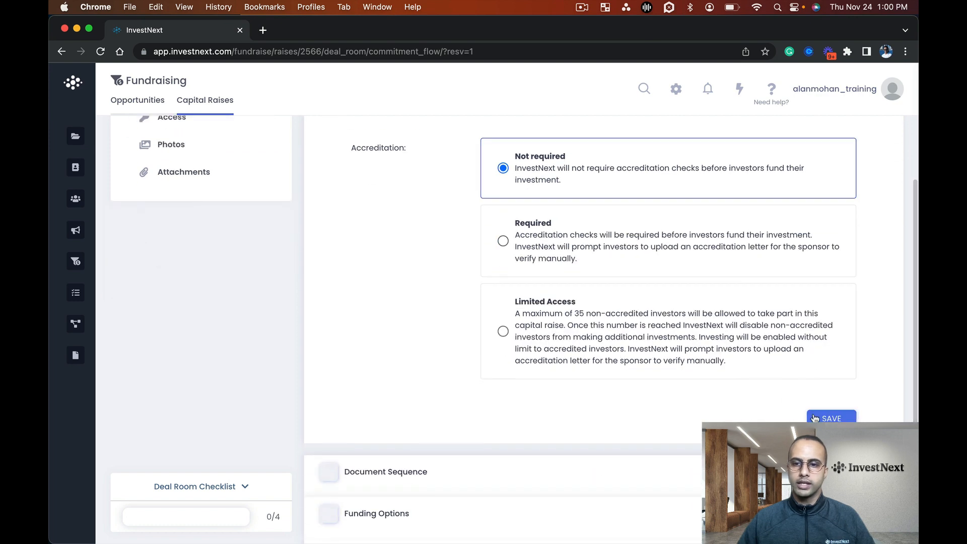
pyautogui.click(831, 416)
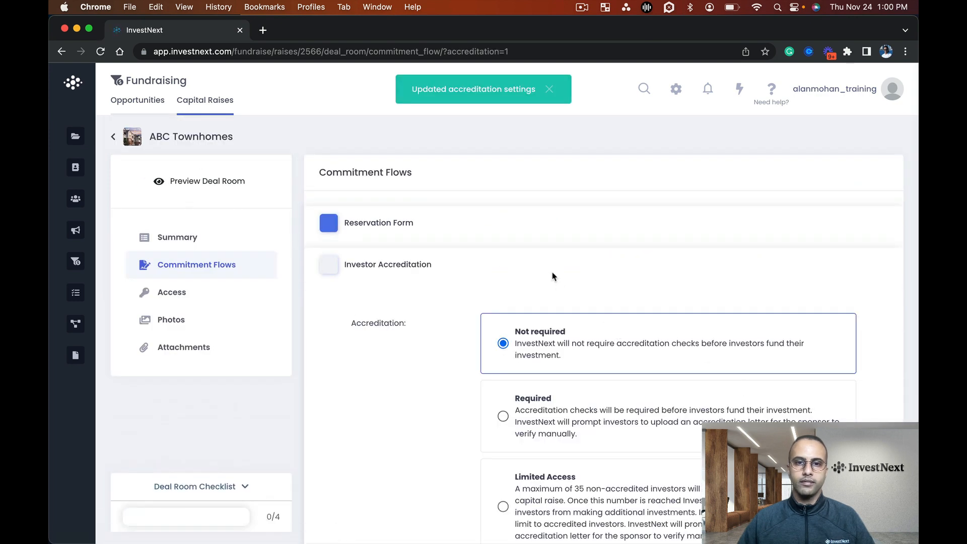
pyautogui.click(552, 275)
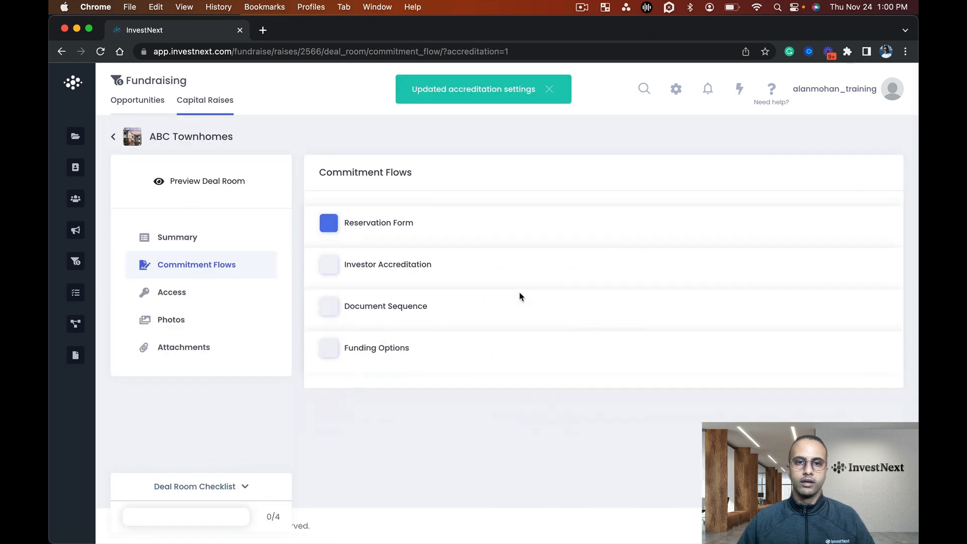
# Check which document templates can be attached to the Class A Document Sequence, then close the dialog without attaching one
pyautogui.click(499, 308)
pyautogui.scroll(-1, 498, 307)
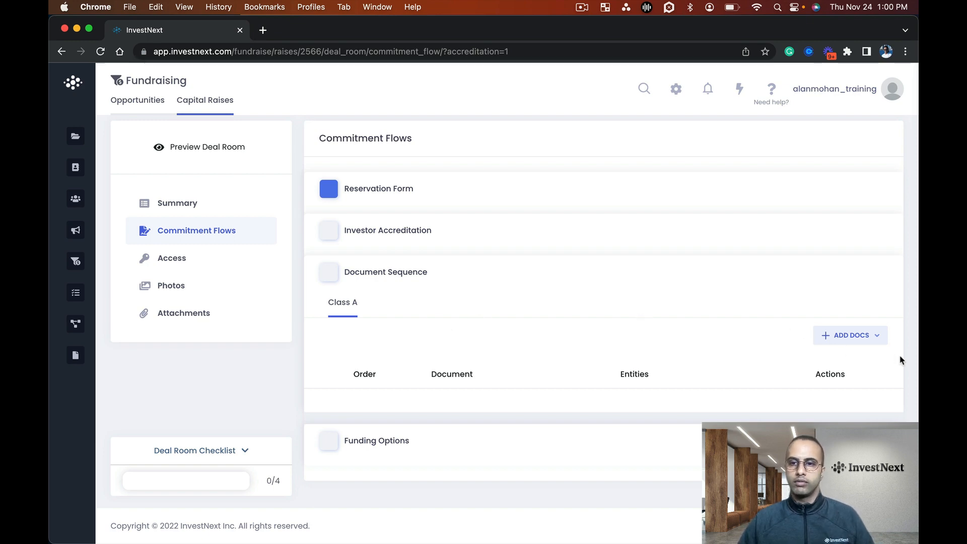
pyautogui.click(857, 336)
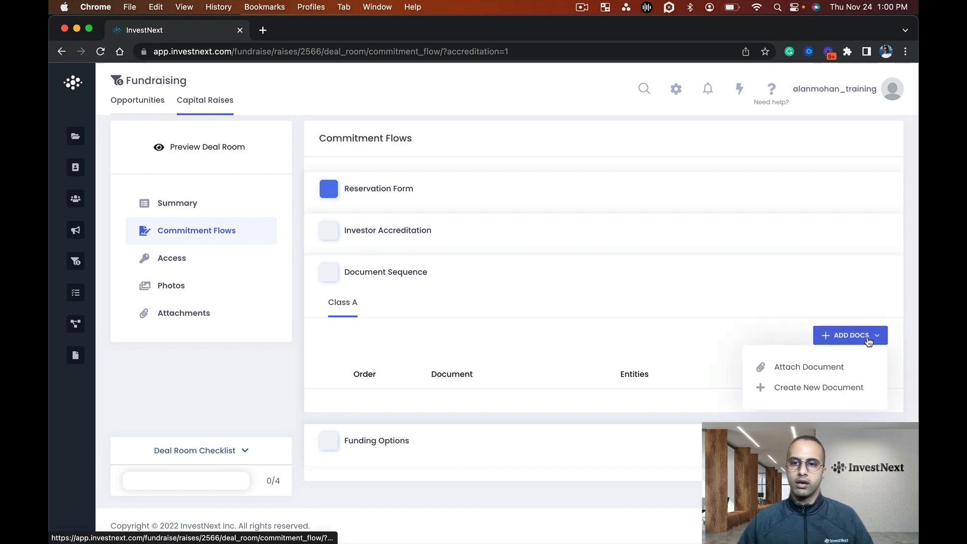
pyautogui.click(807, 368)
pyautogui.click(416, 151)
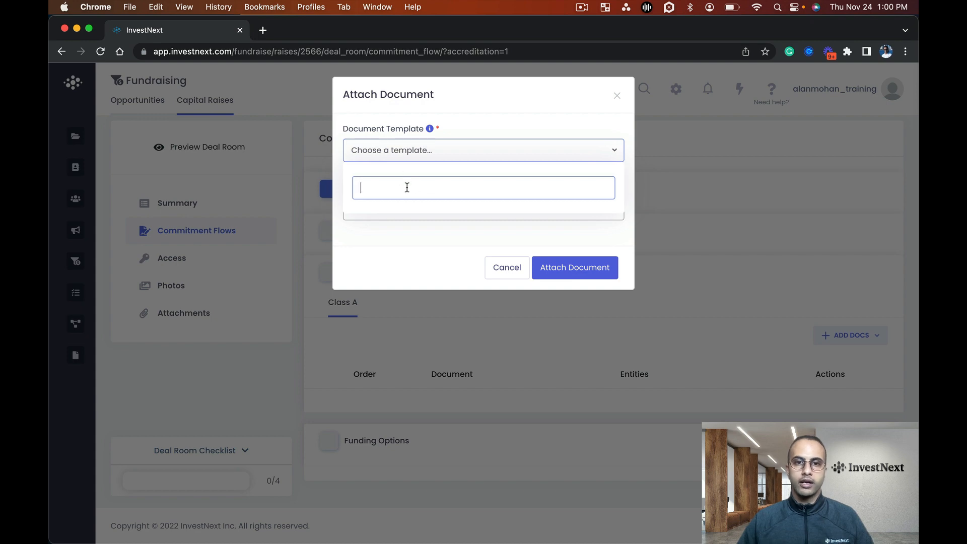
pyautogui.click(400, 248)
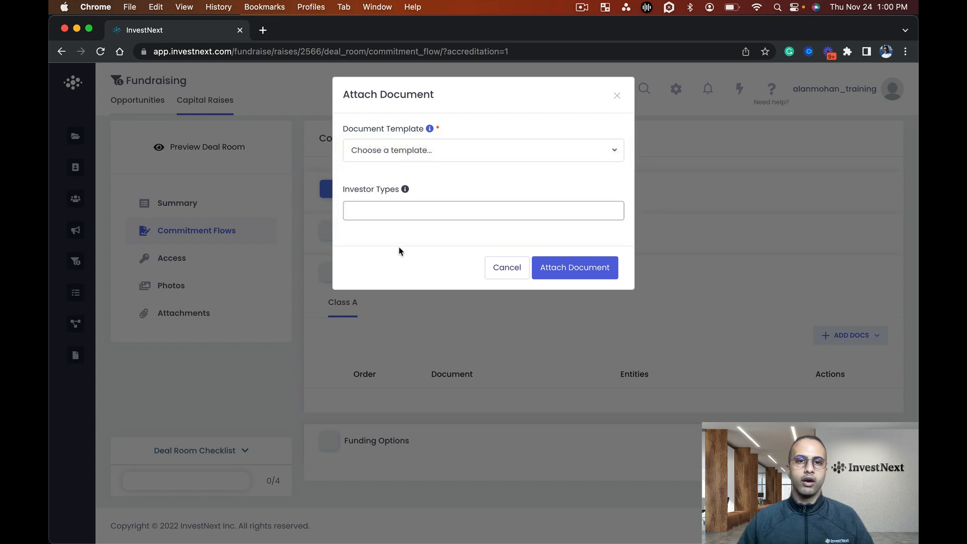
pyautogui.click(451, 334)
# Start a new e-signature template in Documents and name it "Subscription Agreement - Individual"
pyautogui.moveTo(74, 329)
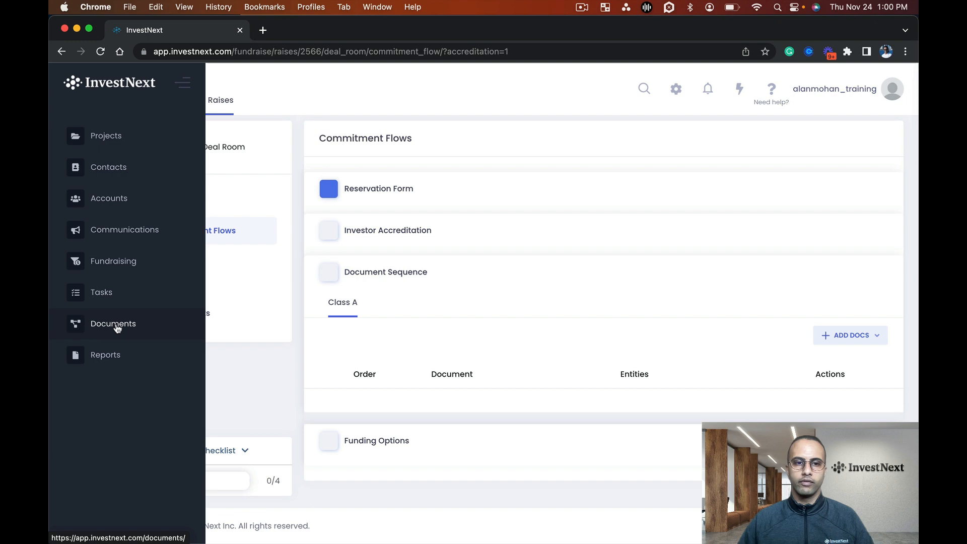
pyautogui.click(117, 328)
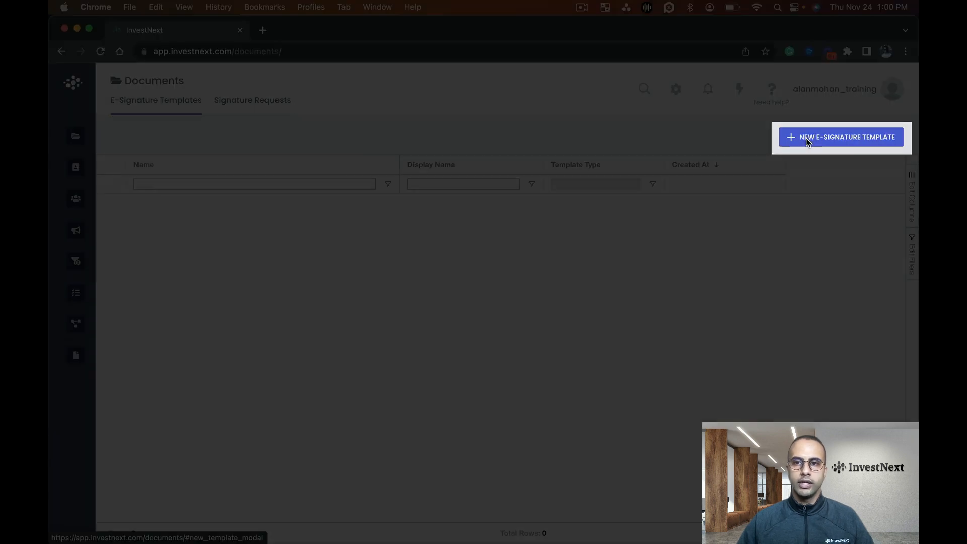
pyautogui.click(807, 142)
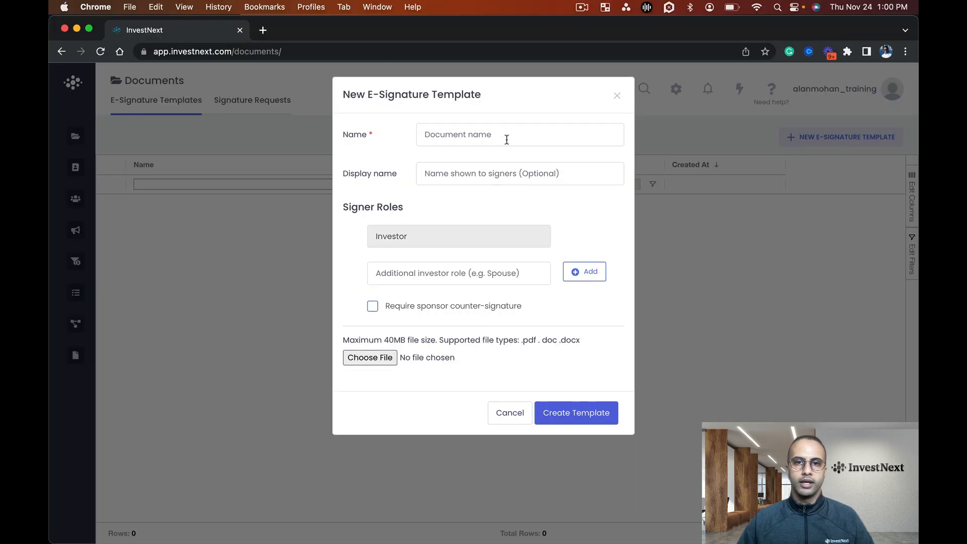
pyautogui.click(507, 139)
pyautogui.write('Subsc')
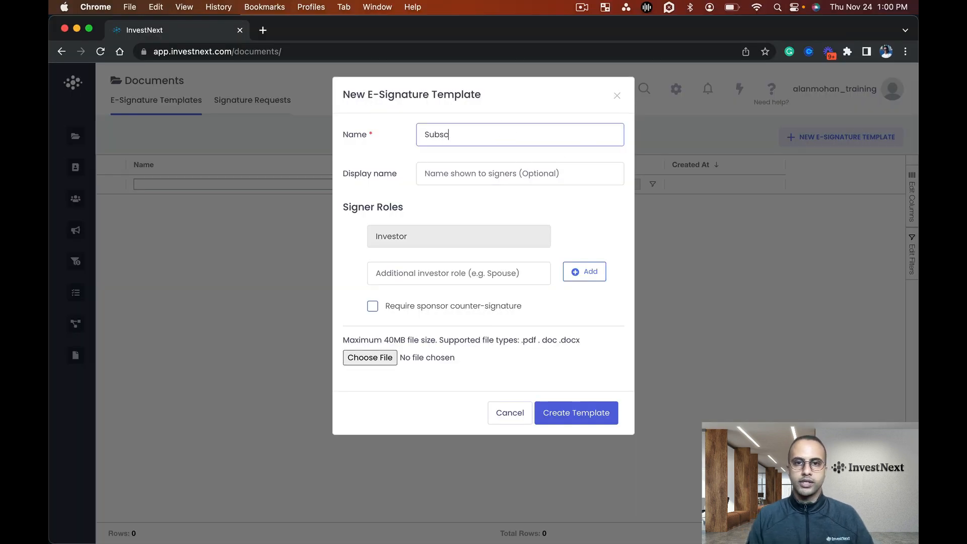
pyautogui.write('ription Agreemen')
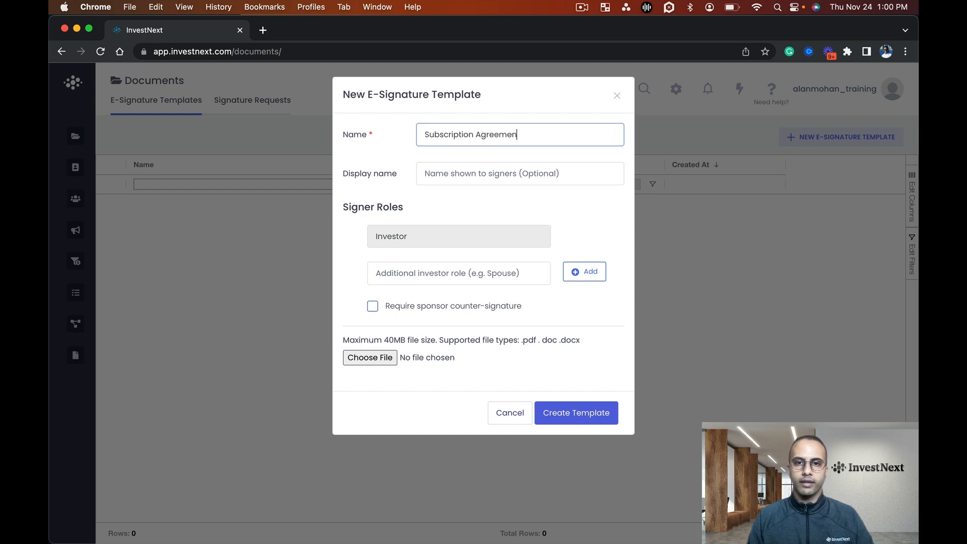
pyautogui.write('t - Individual')
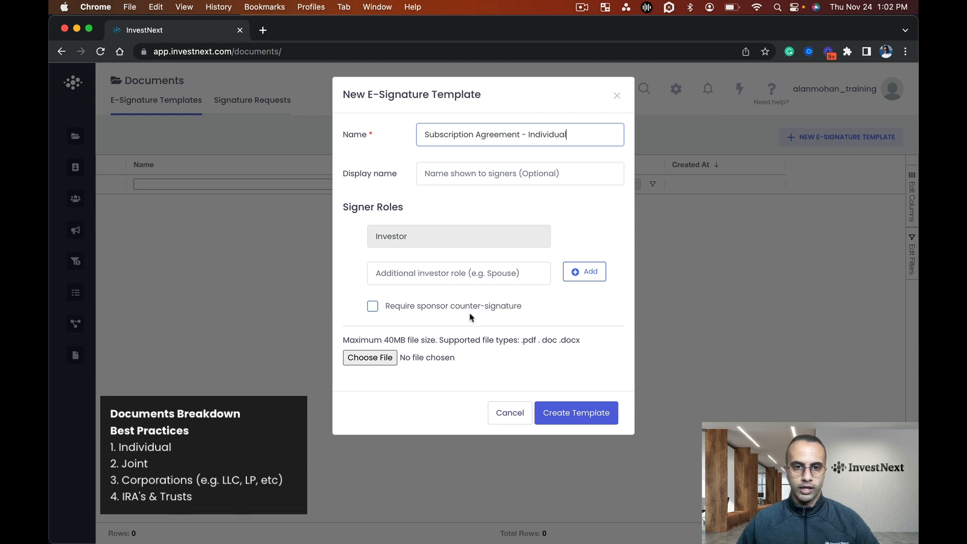
# Upload the Sample Subscription Document PDF, require a sponsor counter-signature, and create the template
pyautogui.click(372, 358)
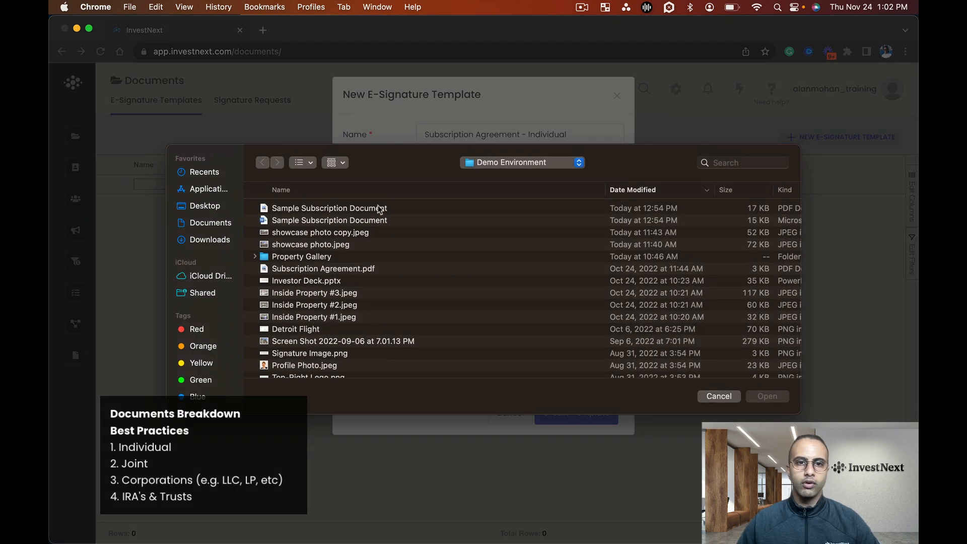
pyautogui.doubleClick(343, 211)
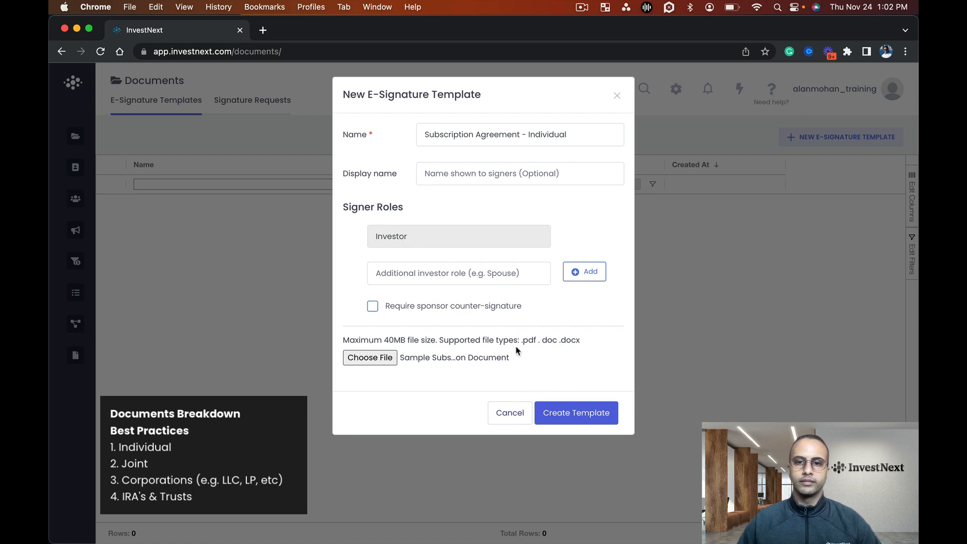
pyautogui.click(455, 314)
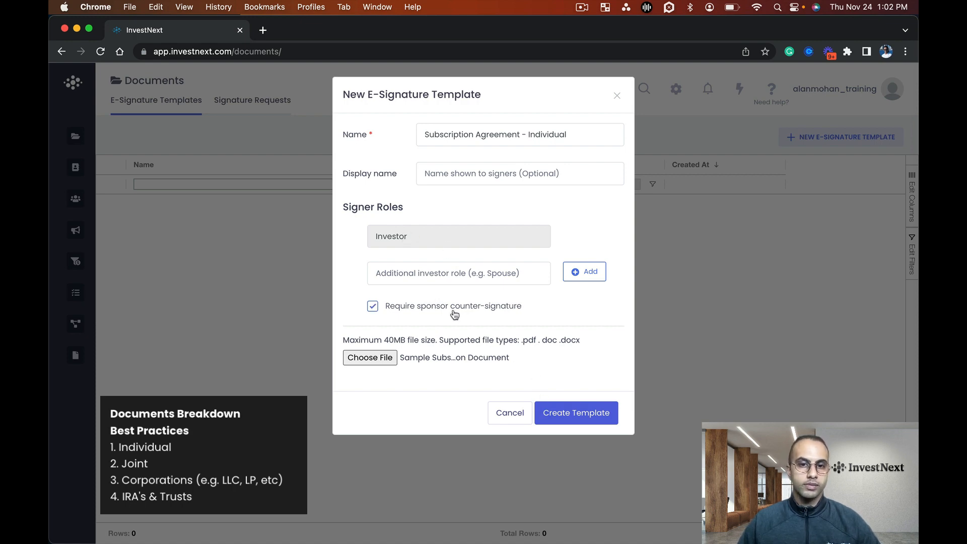
pyautogui.click(578, 422)
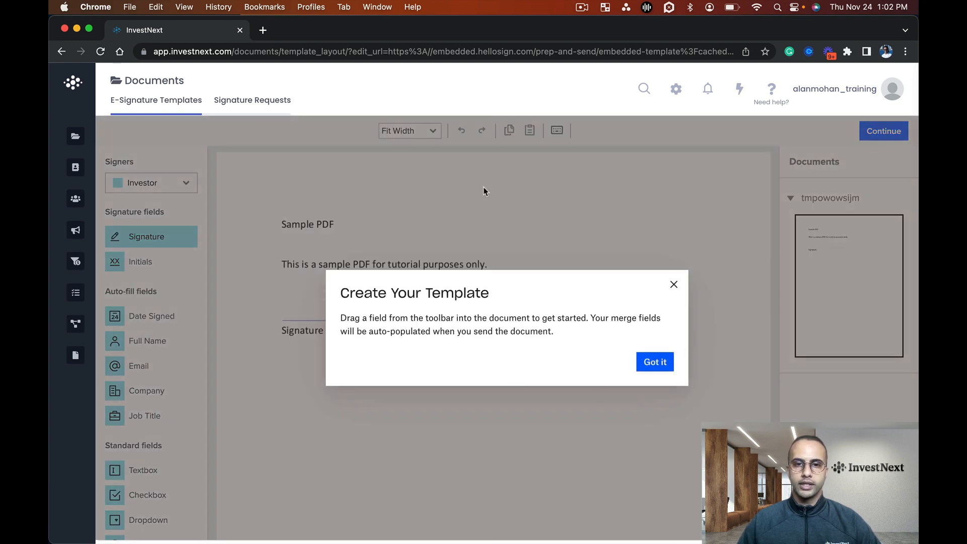
# Dismiss the template introduction and place an Investor signature field just above the document's Signature line
pyautogui.click(653, 360)
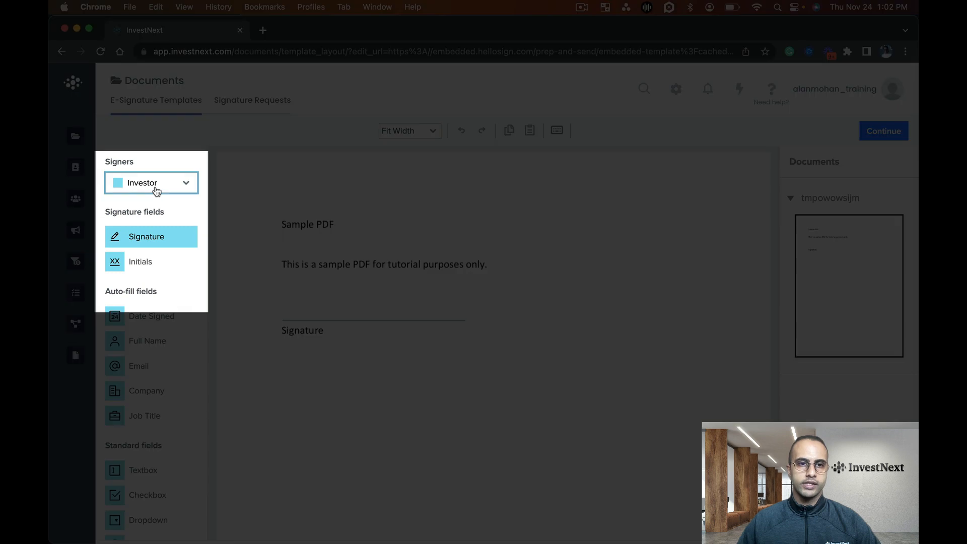
pyautogui.click(157, 189)
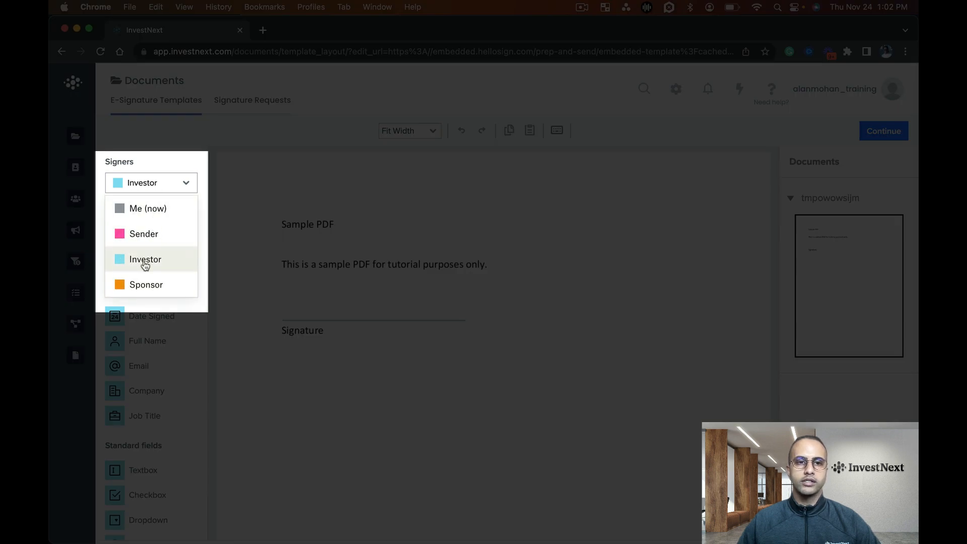
pyautogui.click(145, 261)
pyautogui.click(310, 304)
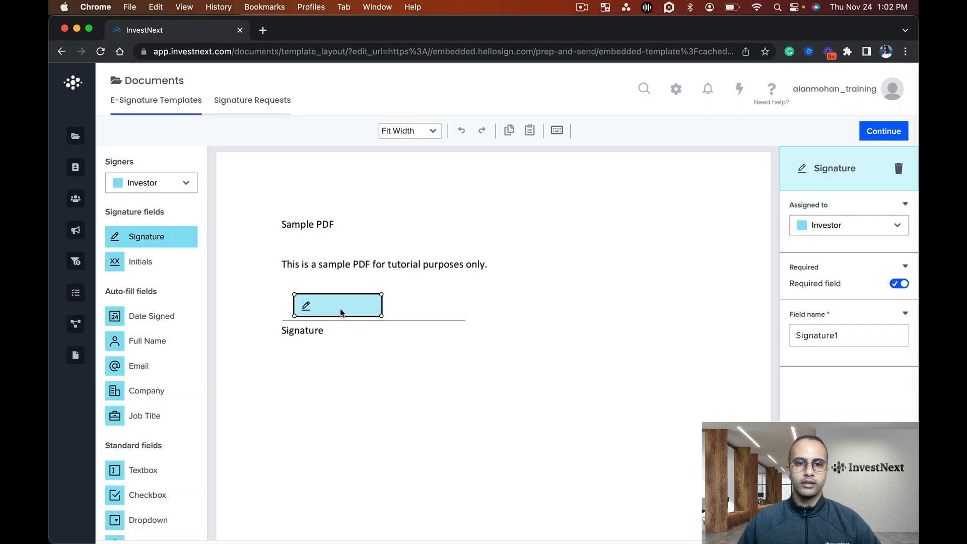
pyautogui.moveTo(341, 313); pyautogui.dragTo(334, 307)
pyautogui.click(533, 298)
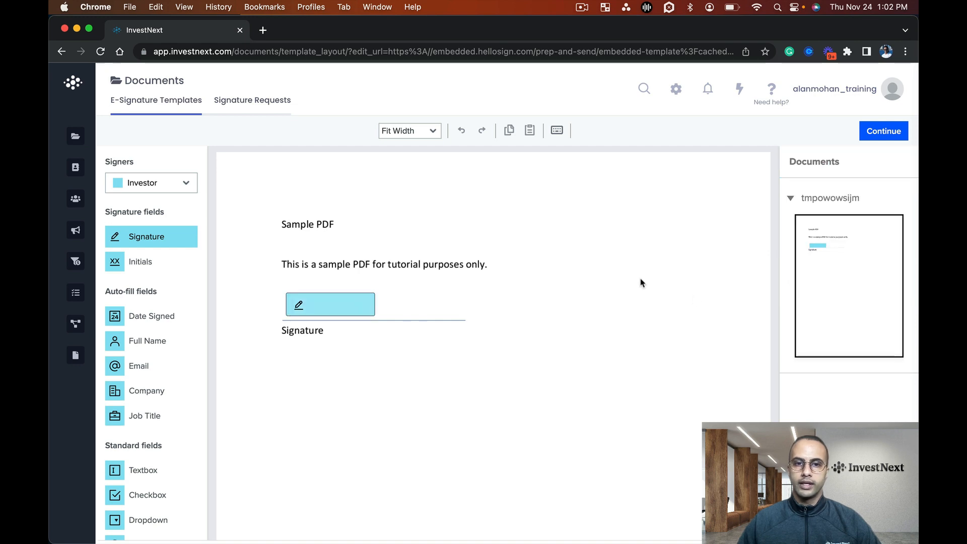
pyautogui.click(325, 303)
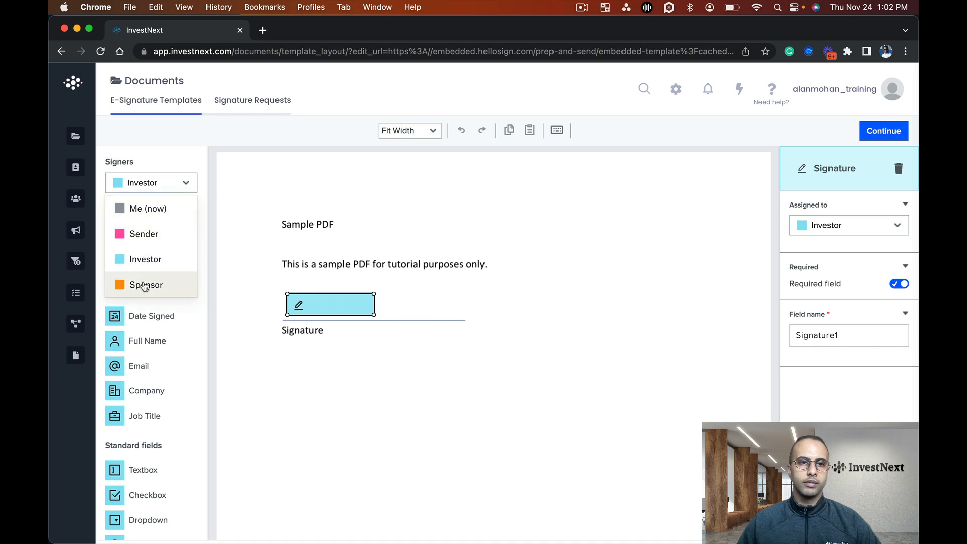
# Place a widened Sponsor signature field to the right of the Investor's signature field and save the template
pyautogui.click(142, 283)
pyautogui.click(567, 309)
pyautogui.click(567, 305)
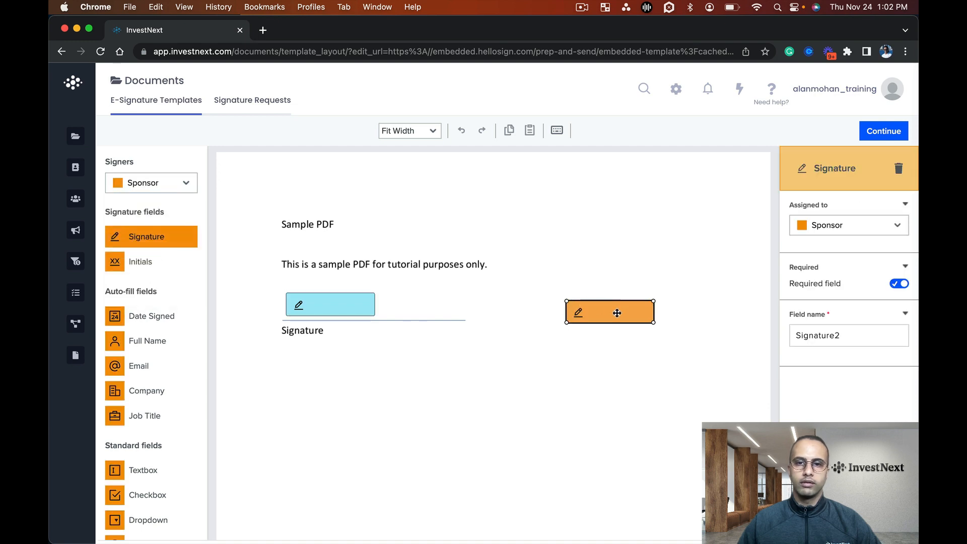
pyautogui.moveTo(685, 320)
pyautogui.mouseDown()
pyautogui.moveTo(676, 310)
pyautogui.moveTo(722, 319)
pyautogui.mouseUp()
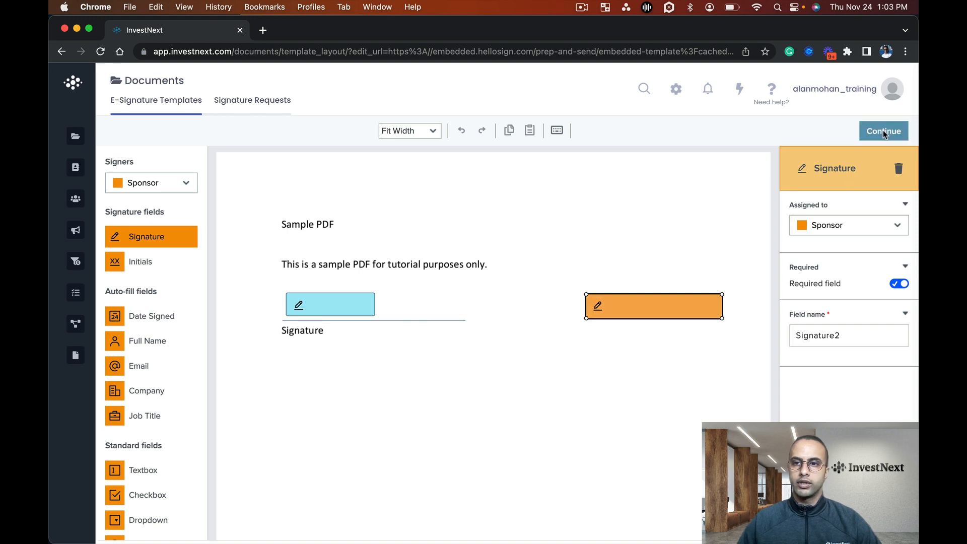
pyautogui.click(883, 132)
pyautogui.click(876, 137)
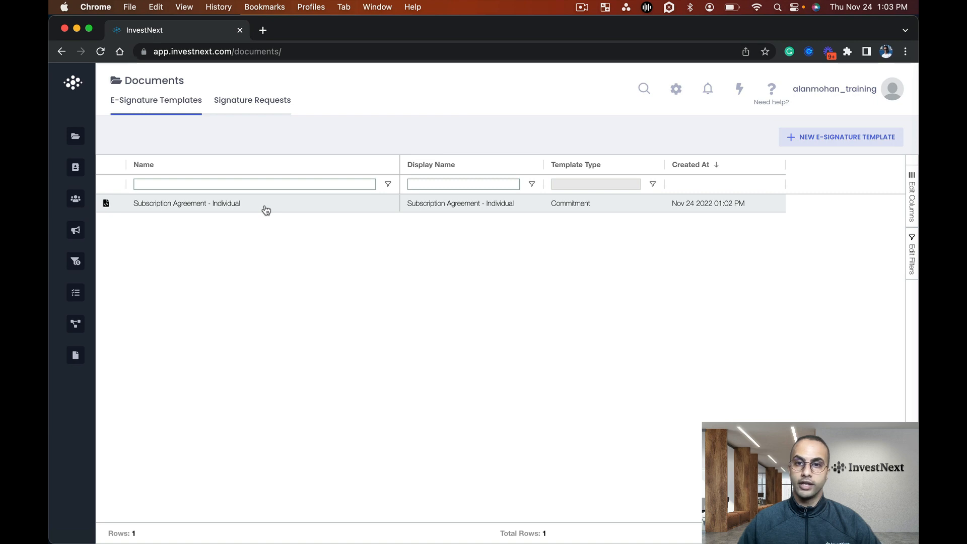
# Start another e-signature template and name it "Subscription Agreement - Joint"
pyautogui.click(845, 143)
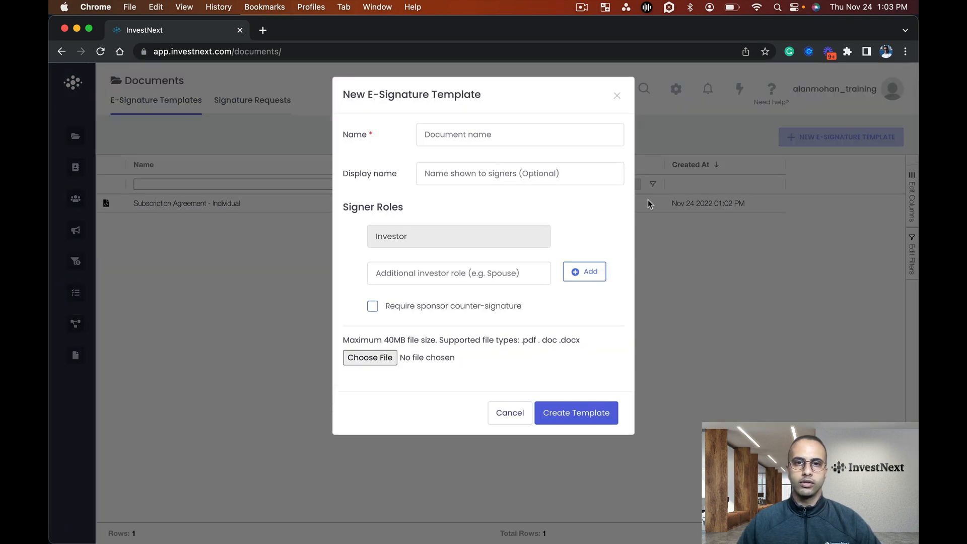
pyautogui.click(514, 131)
pyautogui.write('Subscription Agreement - Joint')
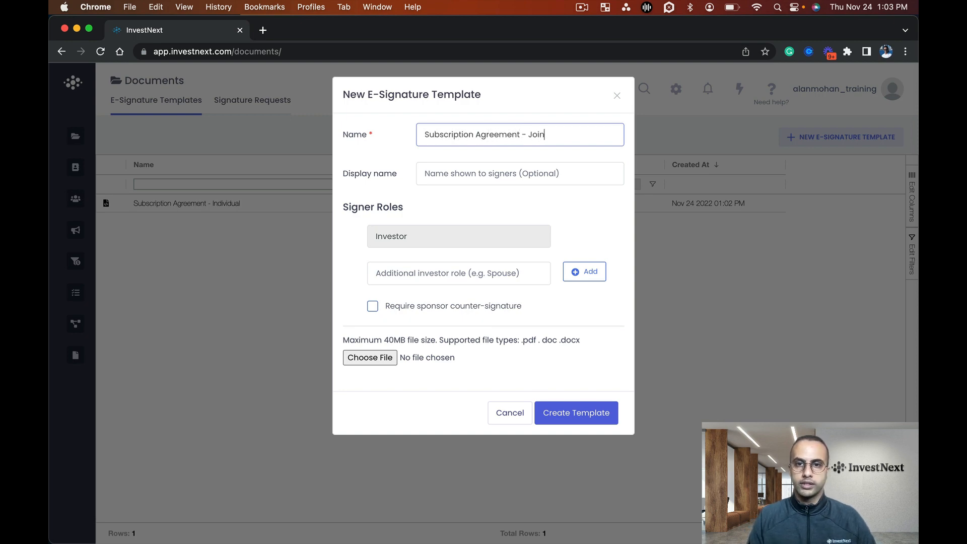
# Add a Spouse signer role, upload the Sample Subscription Document PDF, and create the joint template
pyautogui.click(520, 177)
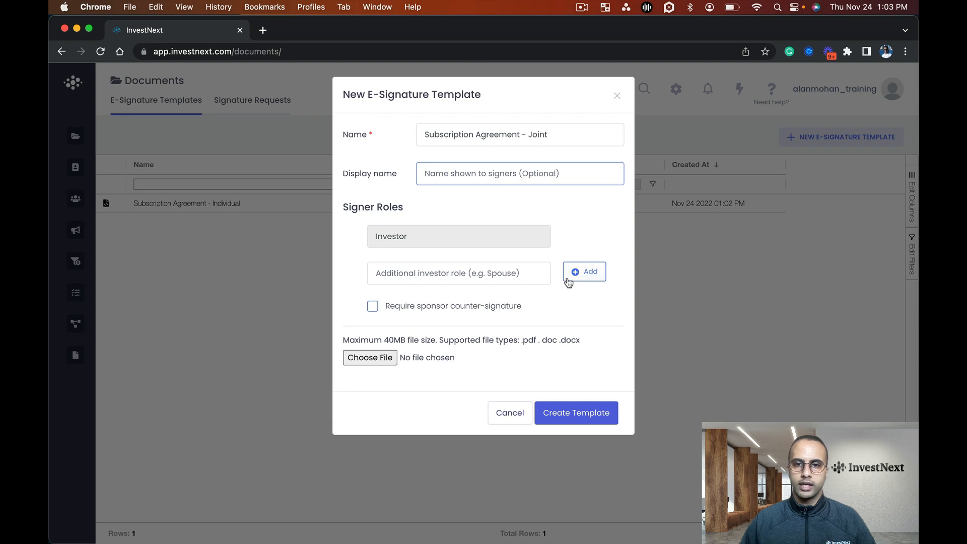
pyautogui.click(432, 272)
pyautogui.write('Spouse')
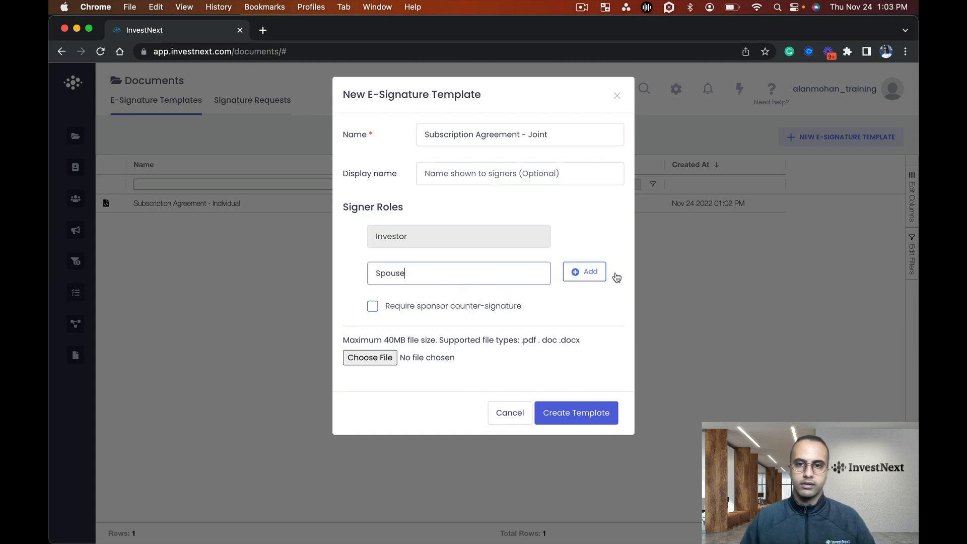
pyautogui.click(584, 272)
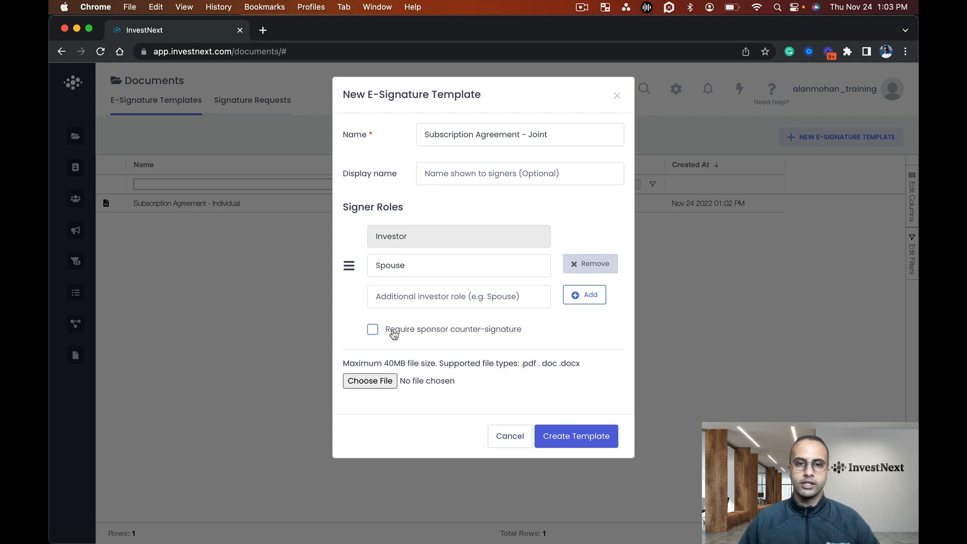
pyautogui.click(388, 381)
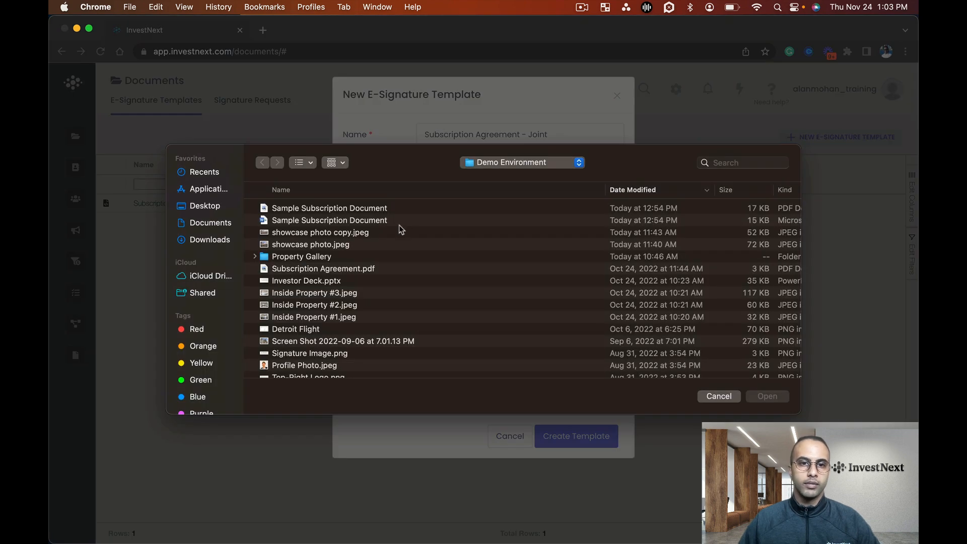
pyautogui.doubleClick(408, 208)
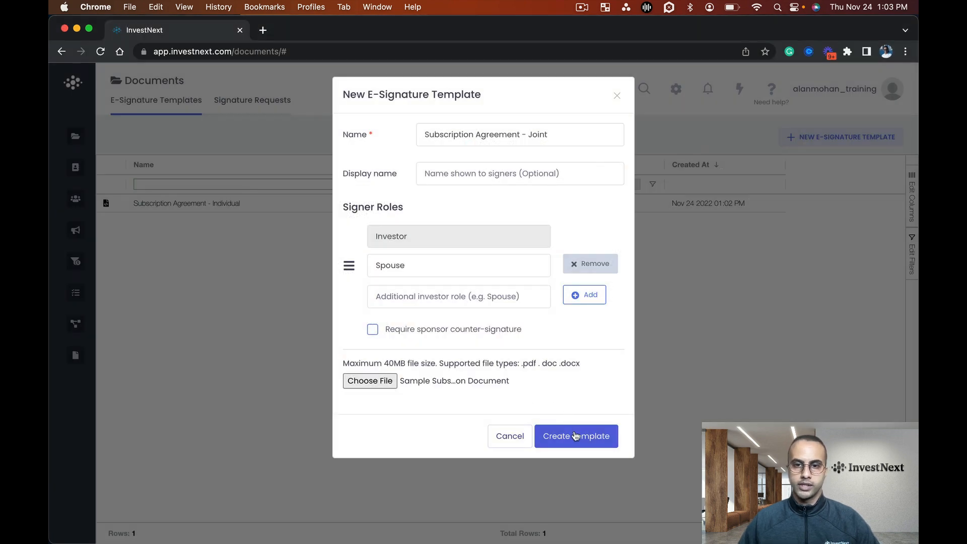
pyautogui.click(577, 436)
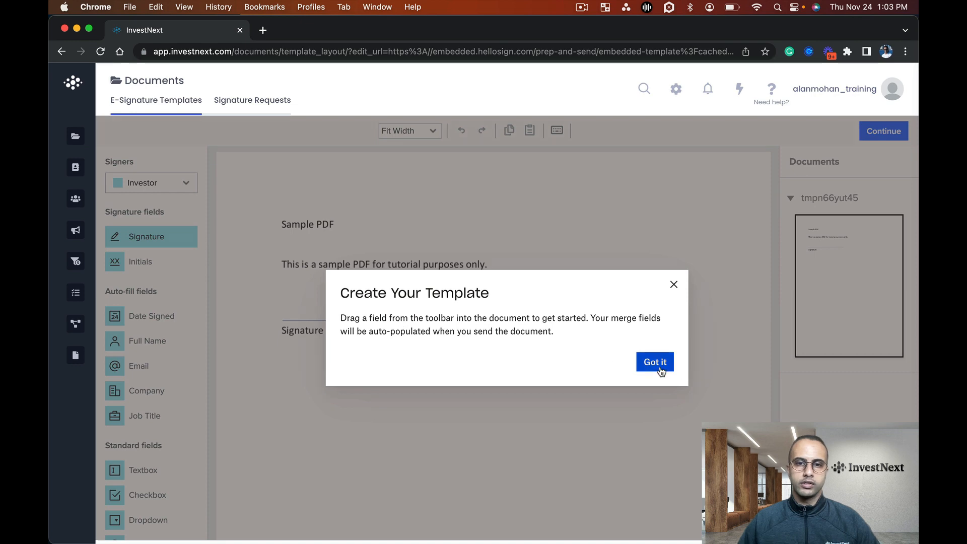
# Dismiss the template introduction and place an Investor signature field just above the document's Signature line
pyautogui.click(658, 363)
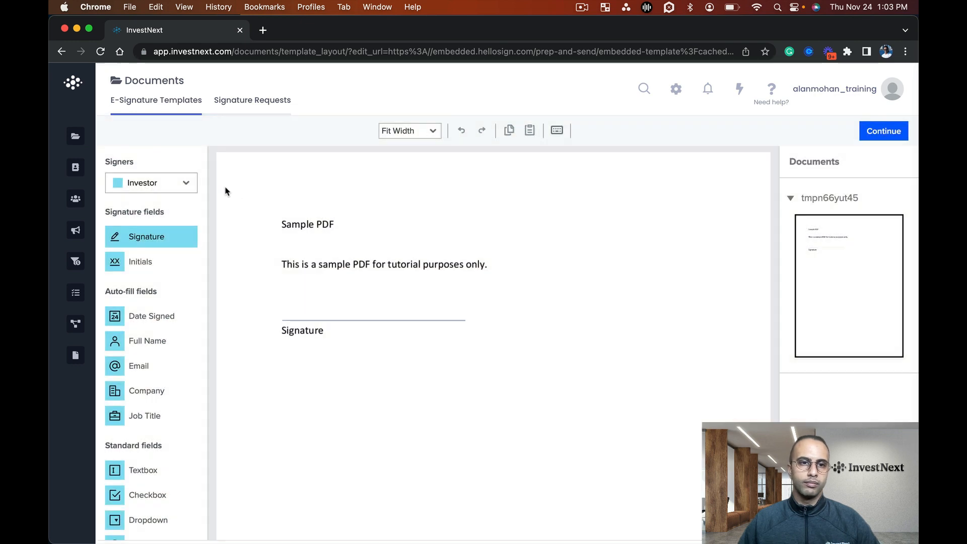
pyautogui.click(164, 184)
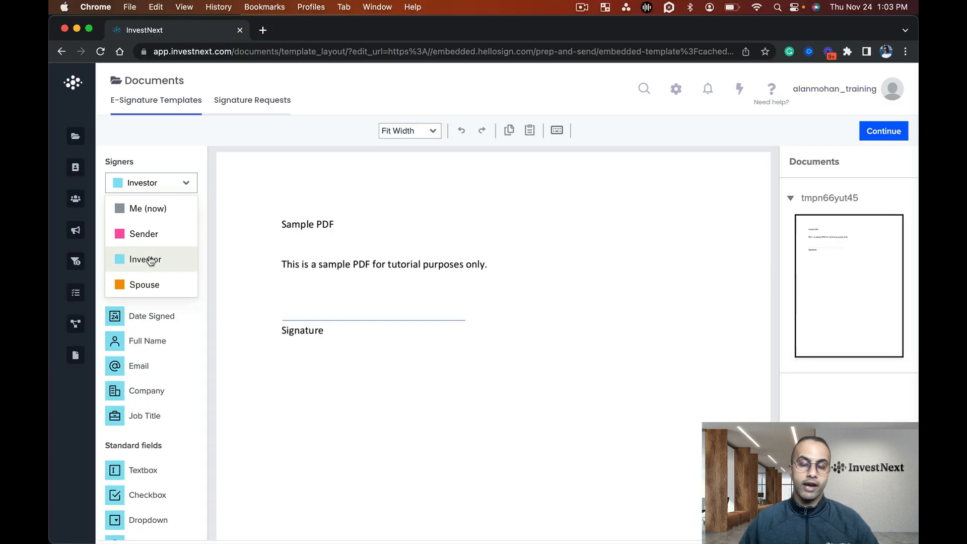
pyautogui.click(150, 260)
pyautogui.click(285, 292)
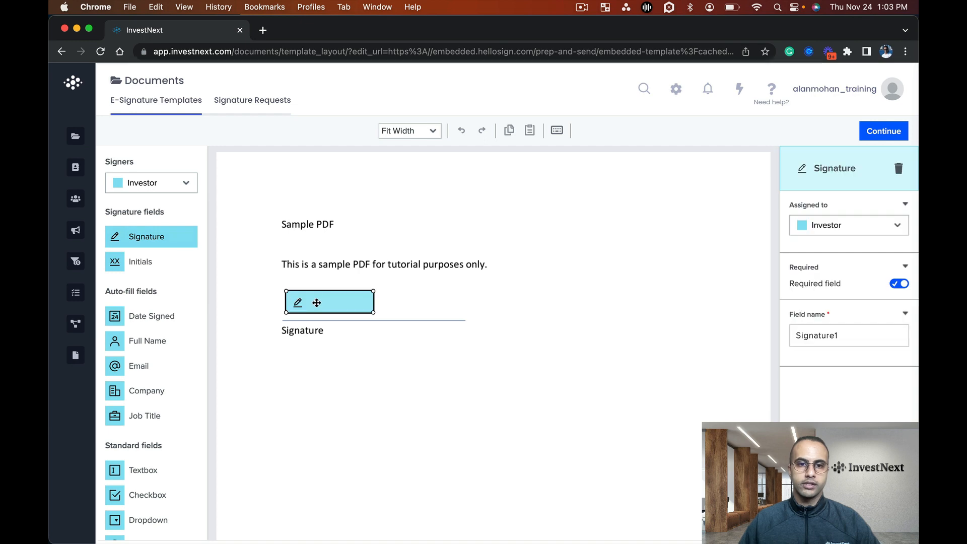
# Place a Spouse signature field to the right of the Investor's field and widen it
pyautogui.click(152, 184)
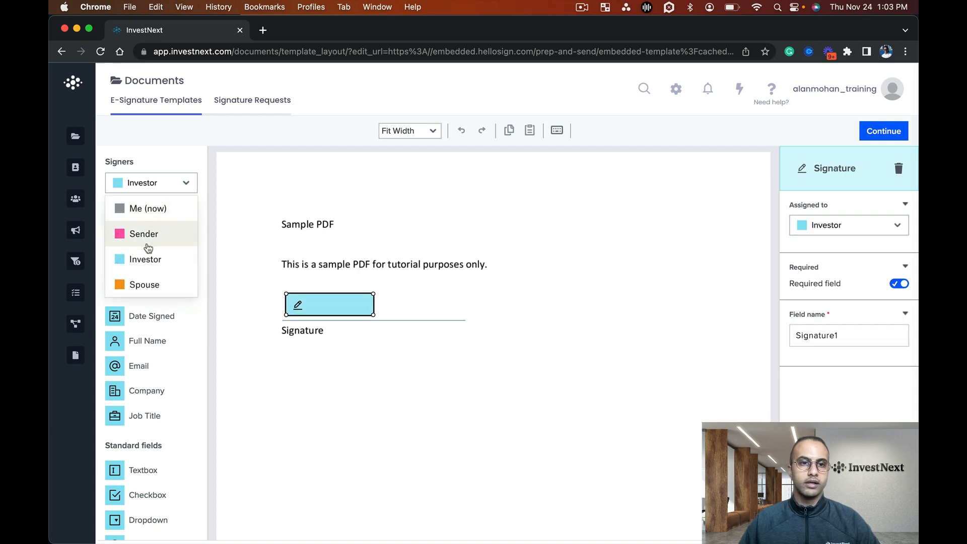
pyautogui.click(142, 281)
pyautogui.click(514, 310)
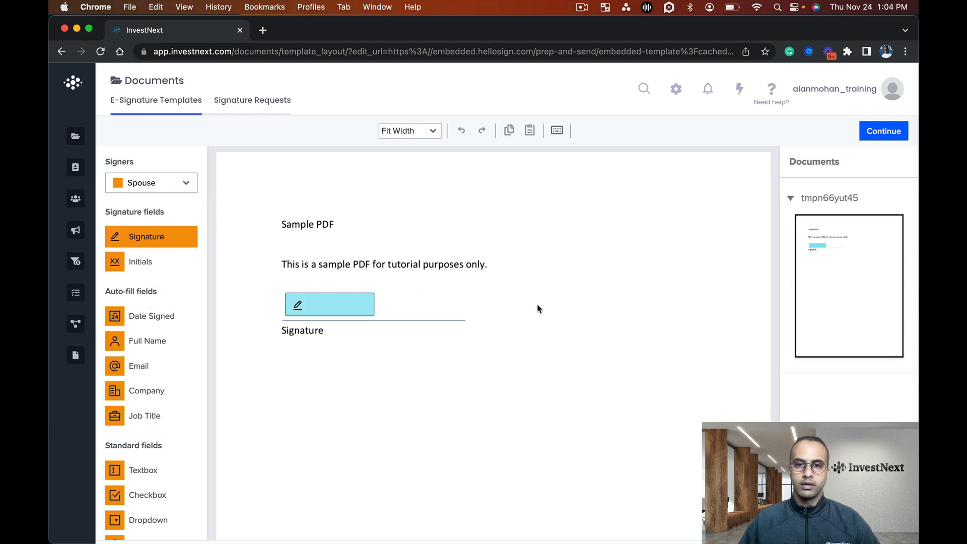
pyautogui.click(499, 305)
pyautogui.moveTo(537, 314); pyautogui.dragTo(605, 318)
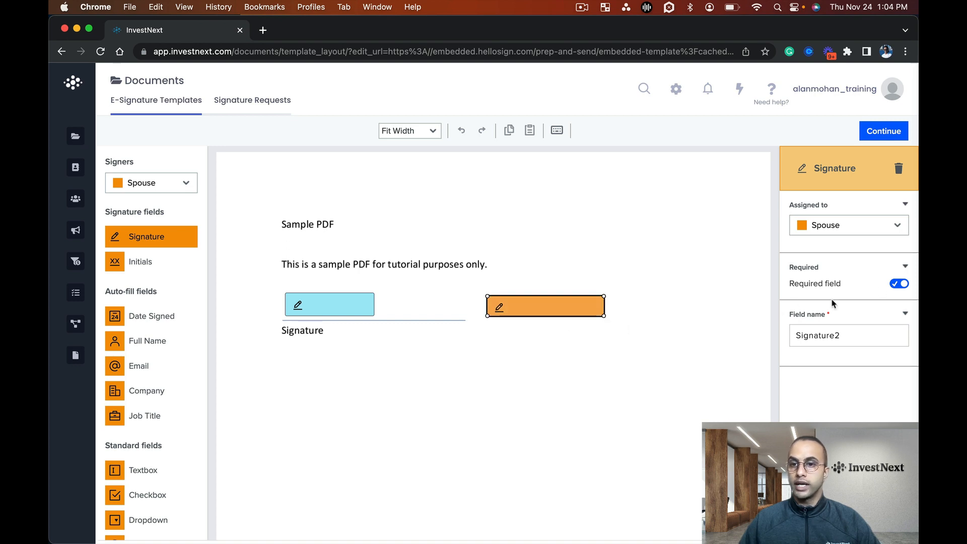
# Turn the Spouse signature's required setting off and back on, and save the joint template
pyautogui.click(900, 283)
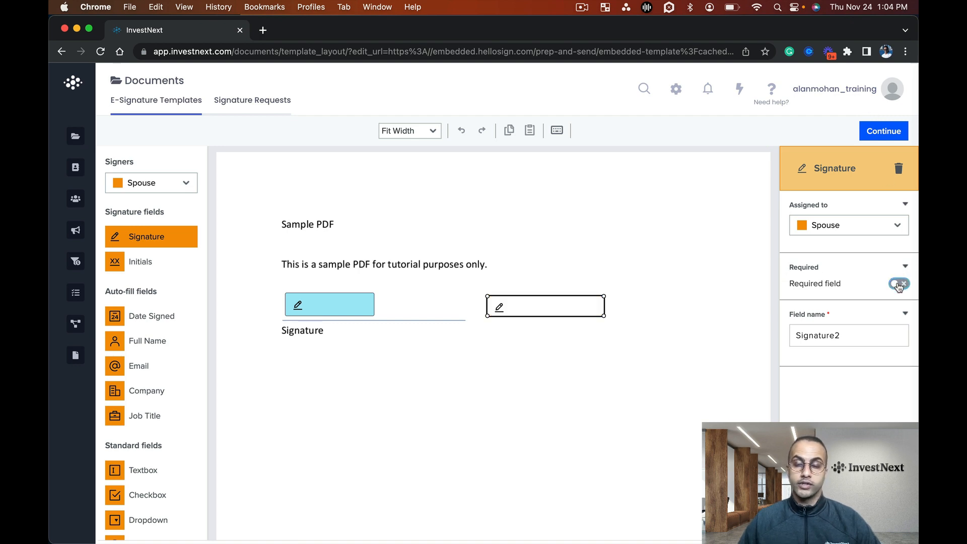
pyautogui.click(899, 284)
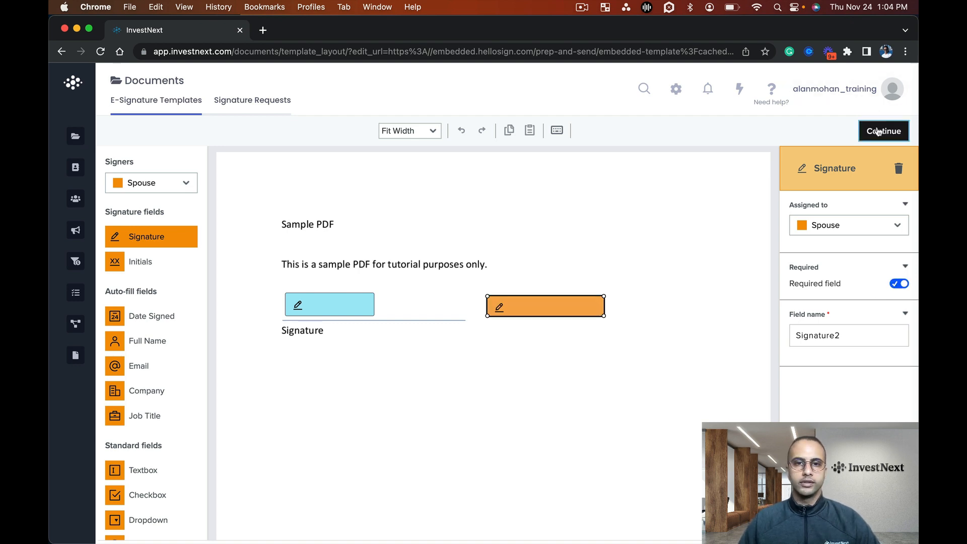
pyautogui.click(778, 163)
pyautogui.click(883, 131)
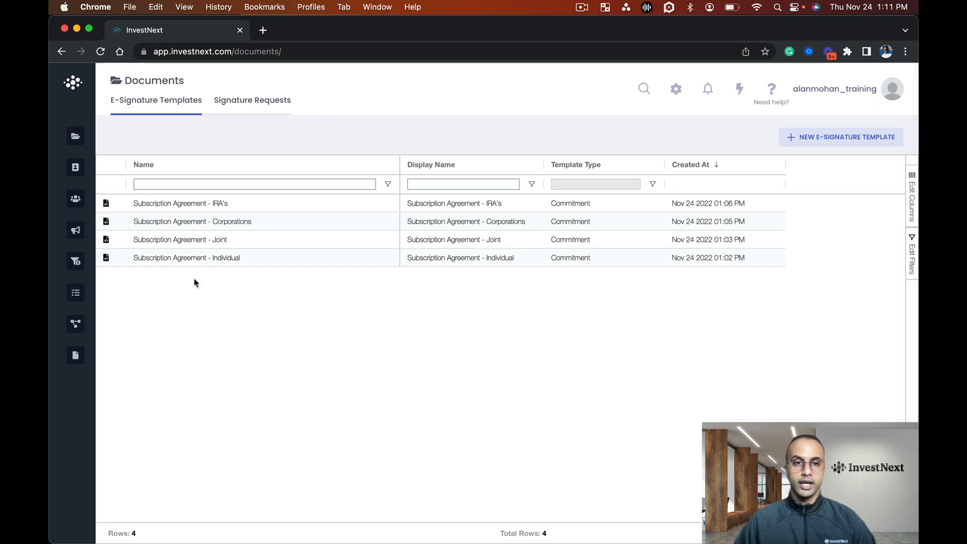
# Open the ABC Townhomes capital raise's deal room for editing and expand Document Sequence in its Commitment Flows
pyautogui.moveTo(96, 270)
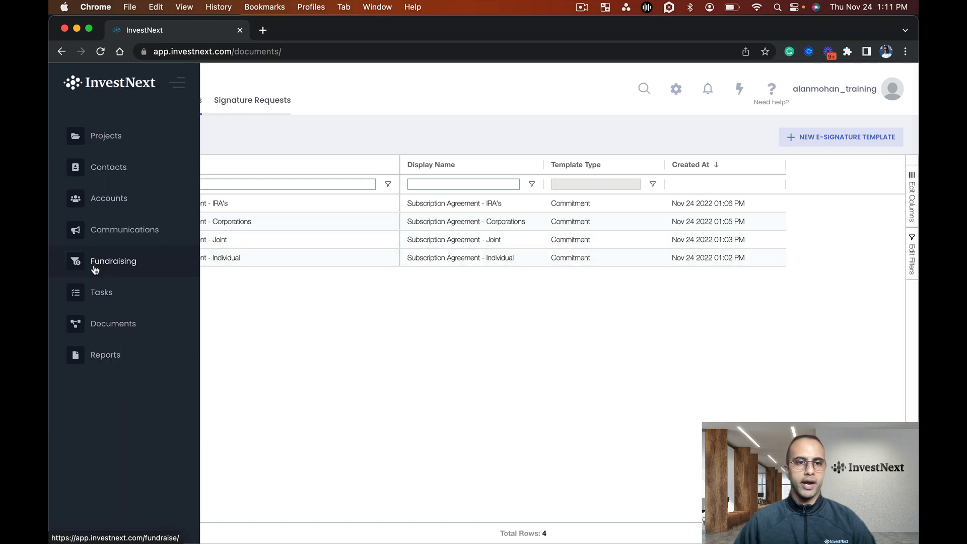
pyautogui.click(129, 265)
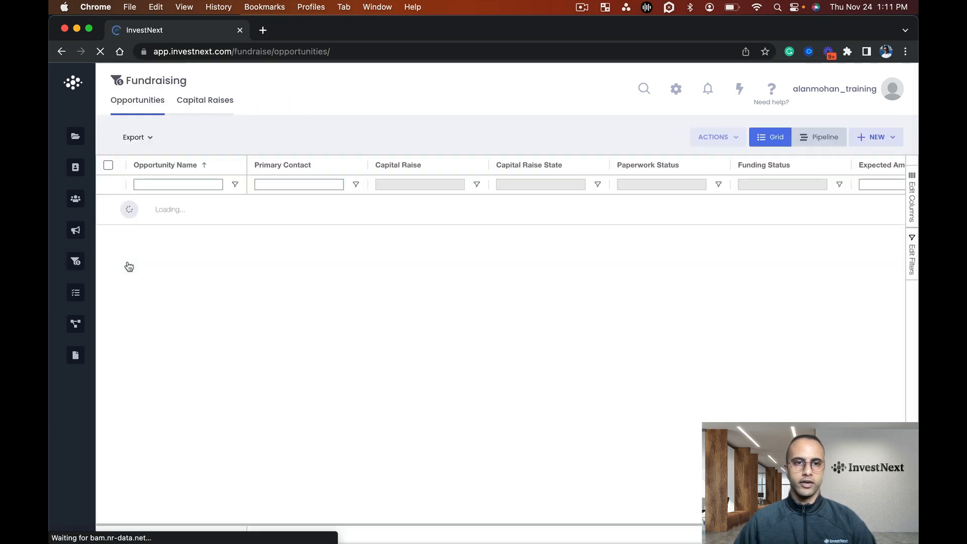
pyautogui.click(201, 98)
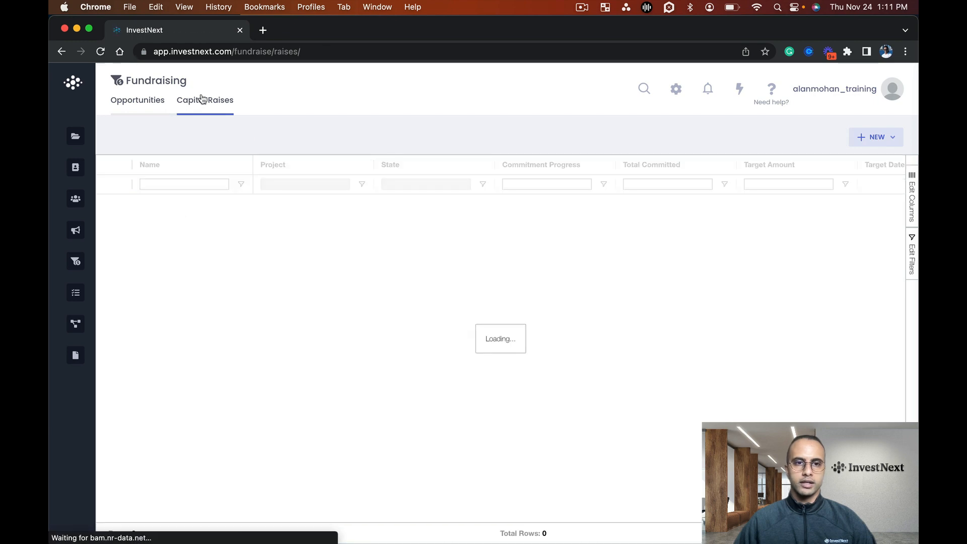
pyautogui.click(176, 216)
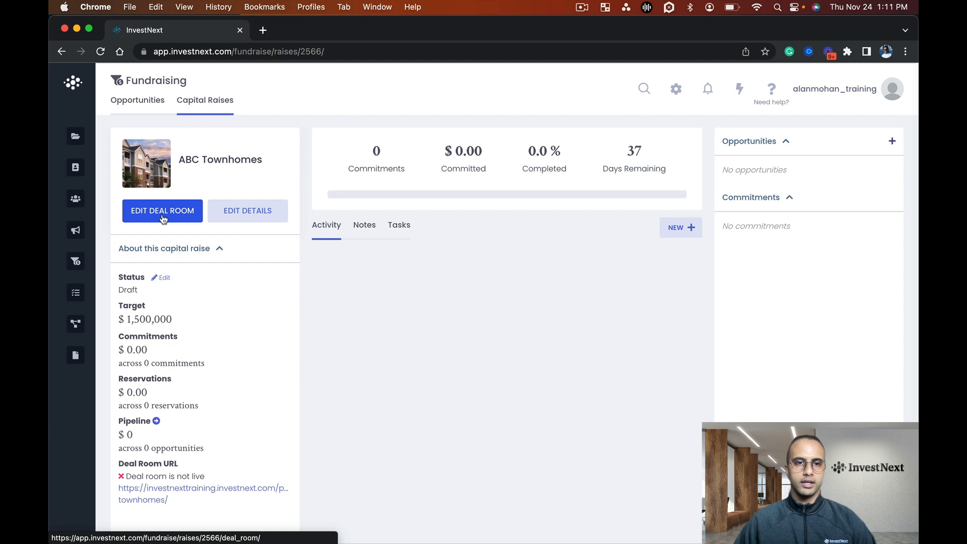
pyautogui.click(162, 216)
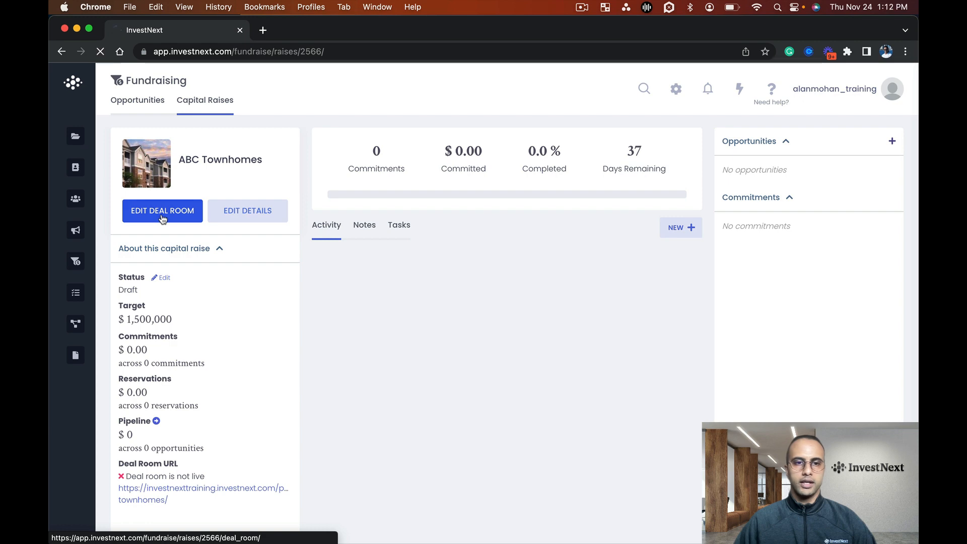
pyautogui.scroll(-3, 367, 289)
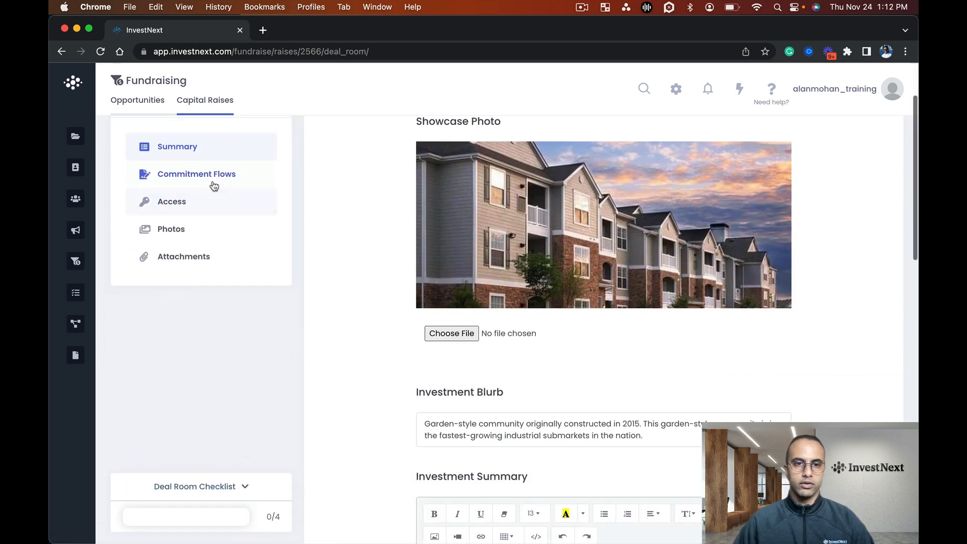
pyautogui.click(215, 183)
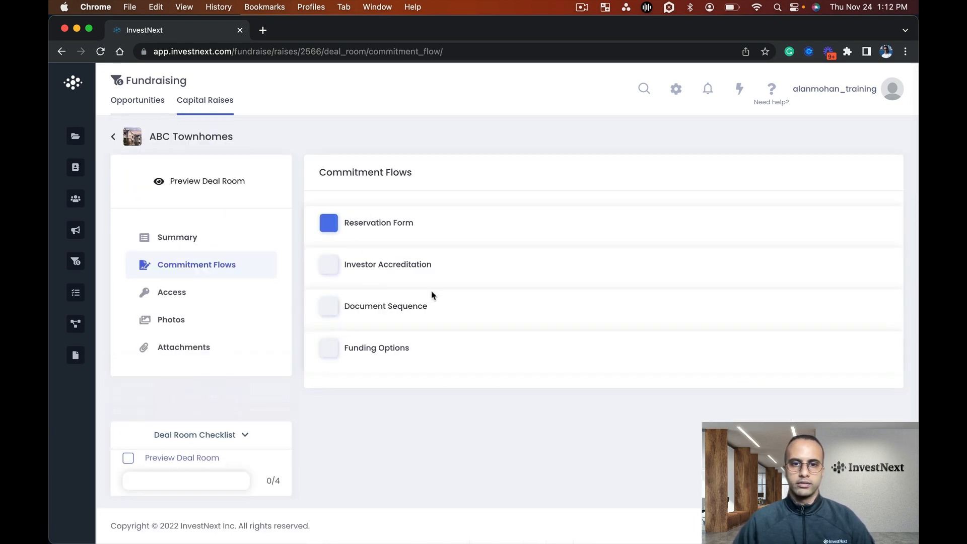
pyautogui.click(496, 312)
pyautogui.scroll(-1, 511, 309)
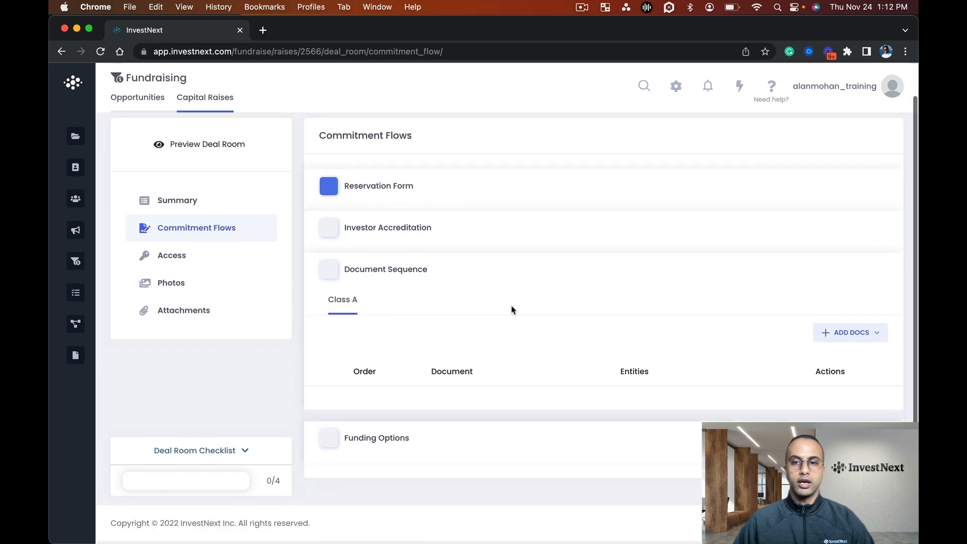
# Attach the "Subscription Agreement - Individual" template to the Class A document sequence for the Individual investor type
pyautogui.click(872, 341)
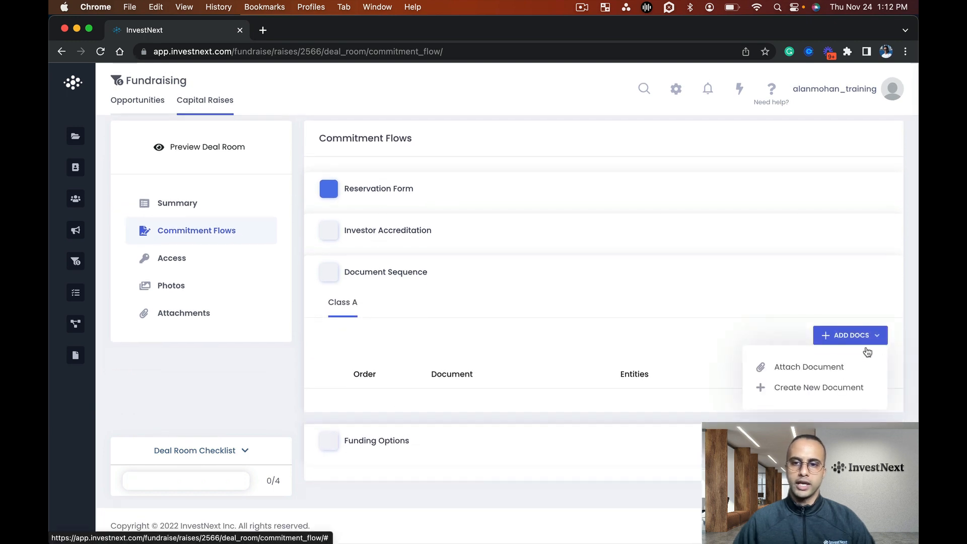
pyautogui.click(804, 367)
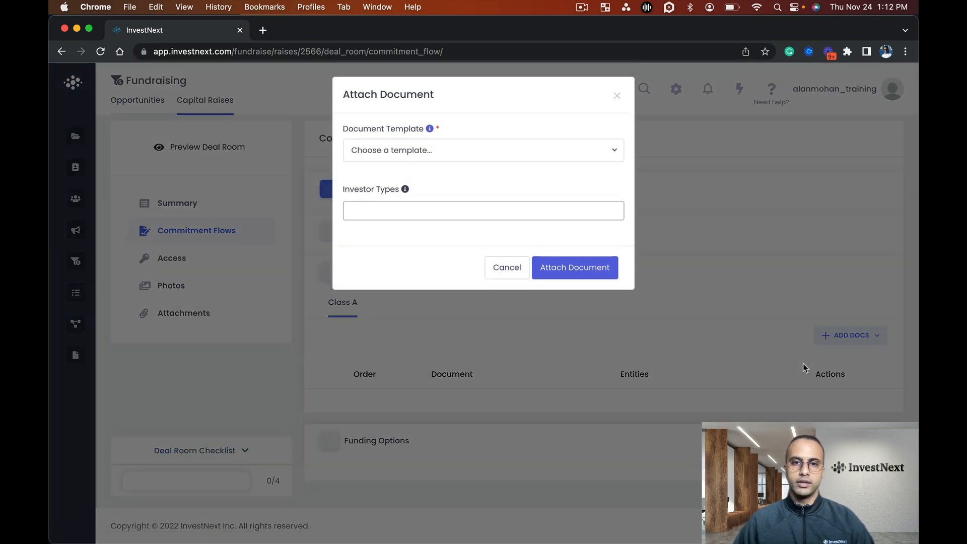
pyautogui.click(469, 151)
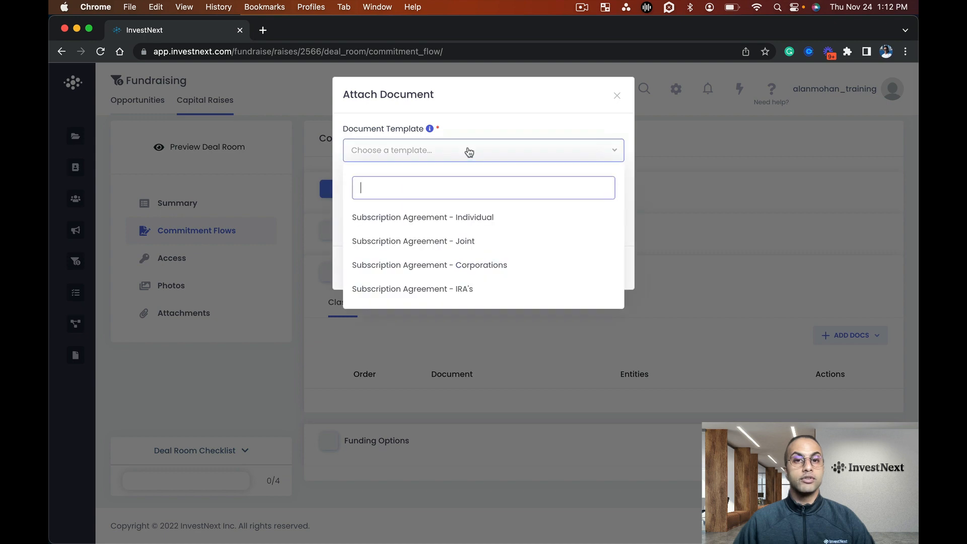
pyautogui.click(477, 221)
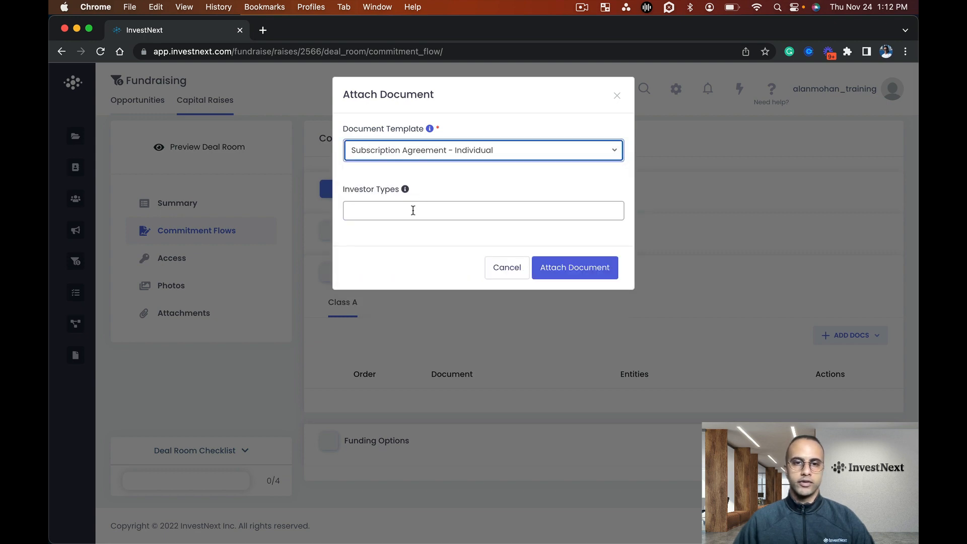
pyautogui.click(413, 210)
pyautogui.moveTo(406, 193)
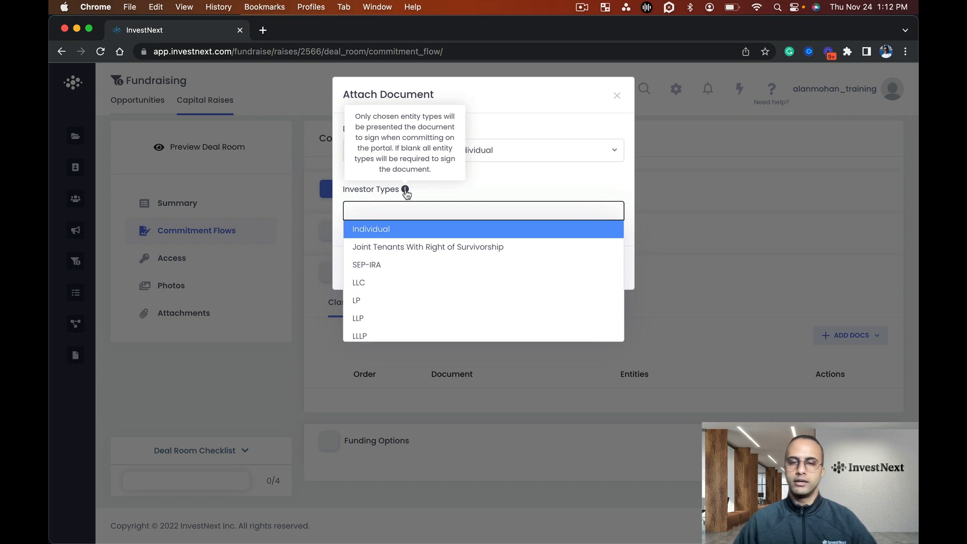
pyautogui.click(436, 193)
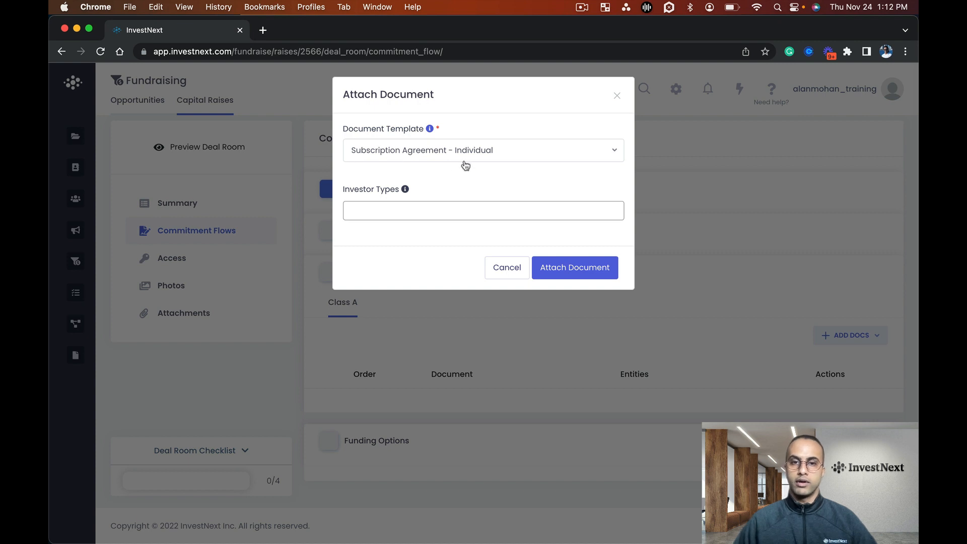
pyautogui.click(445, 210)
pyautogui.click(414, 231)
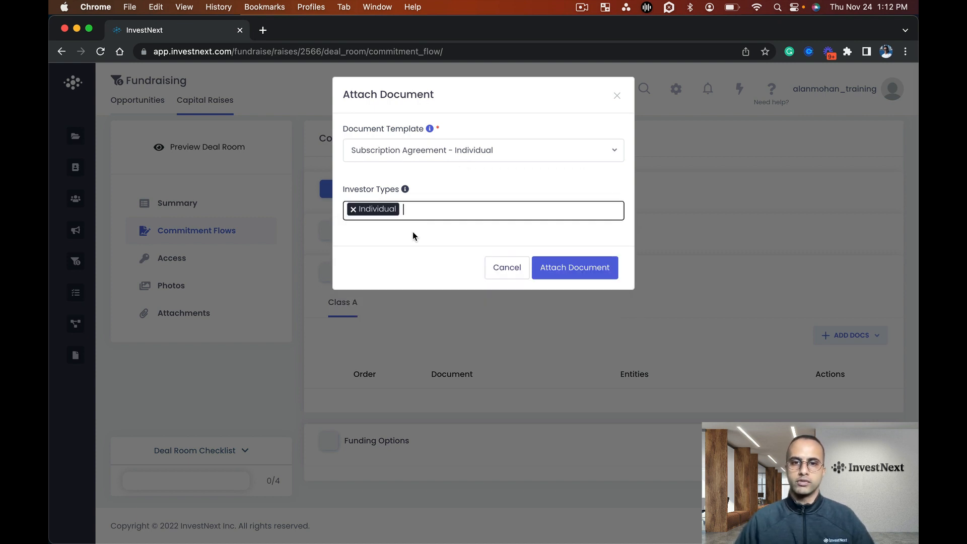
pyautogui.click(572, 277)
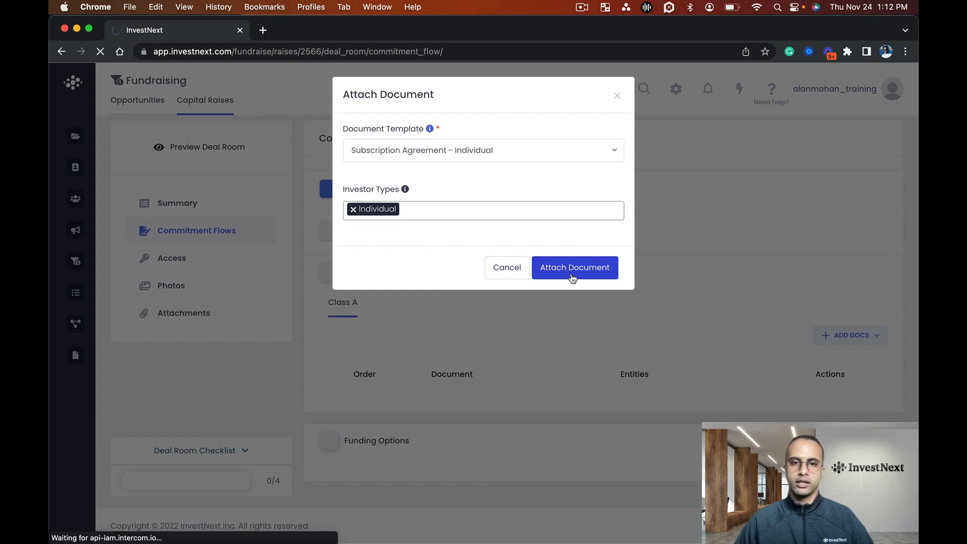
# Attach the "Subscription Agreement - Joint" template to the Class A document sequence for the Joint Tenants With Right of Survivorship investor type
pyautogui.scroll(-2, 575, 304)
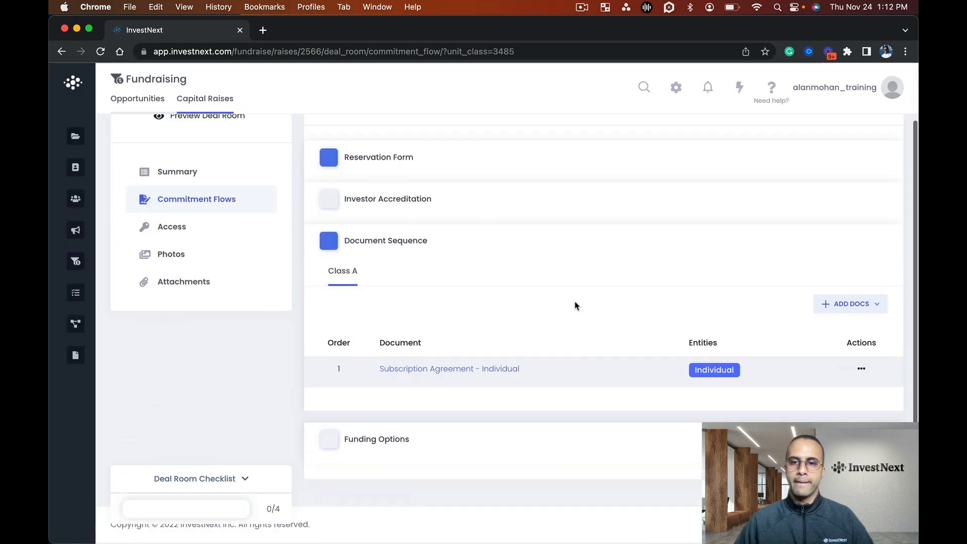
pyautogui.click(848, 313)
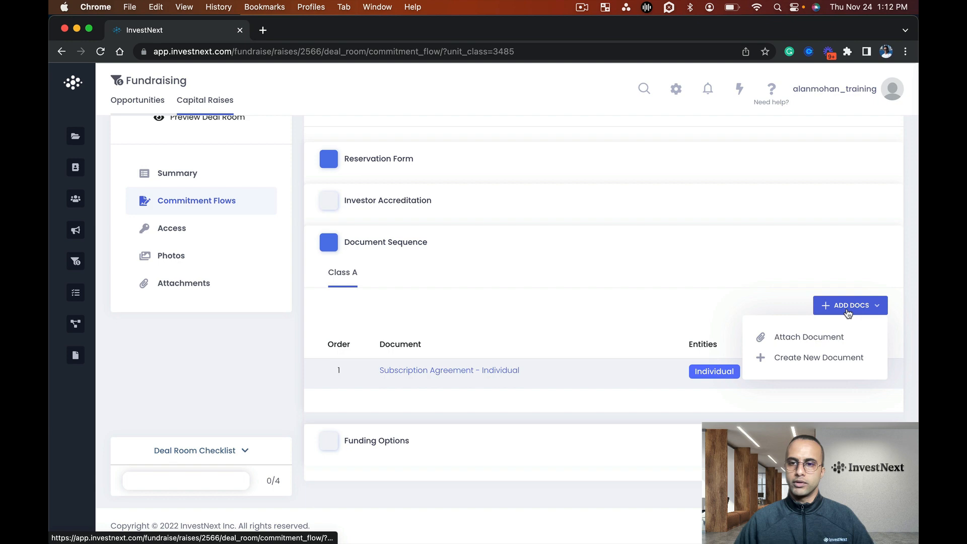
pyautogui.click(817, 340)
pyautogui.click(432, 152)
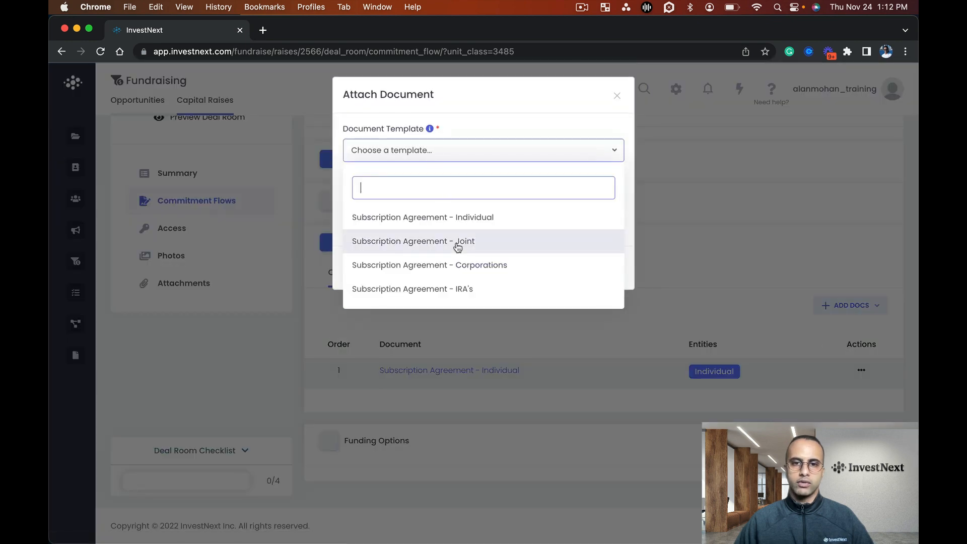
pyautogui.click(461, 243)
pyautogui.click(409, 209)
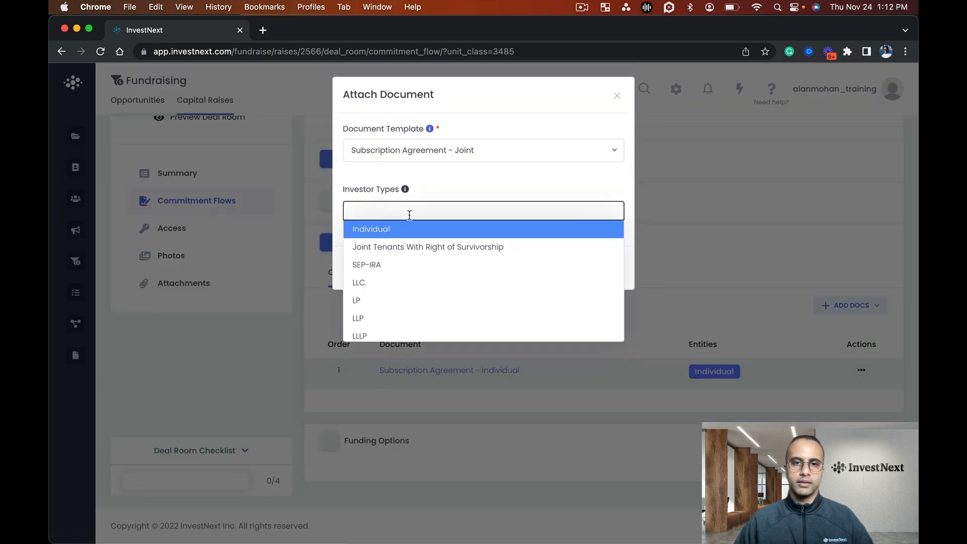
pyautogui.click(410, 250)
pyautogui.click(594, 271)
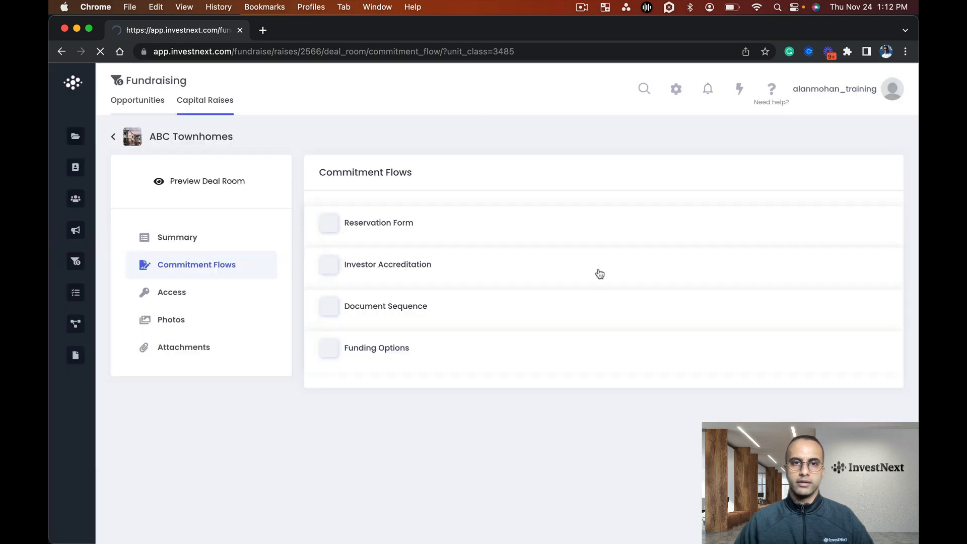
# Start attaching another document to the Class A sequence, choosing the "Subscription Agreement - Corporations" template
pyautogui.scroll(-3, 599, 282)
pyautogui.click(831, 274)
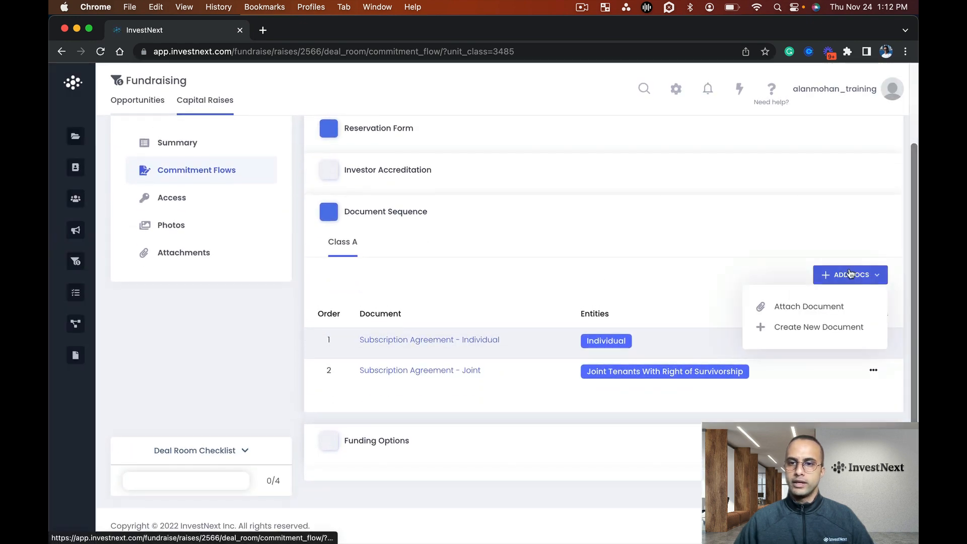
pyautogui.click(784, 305)
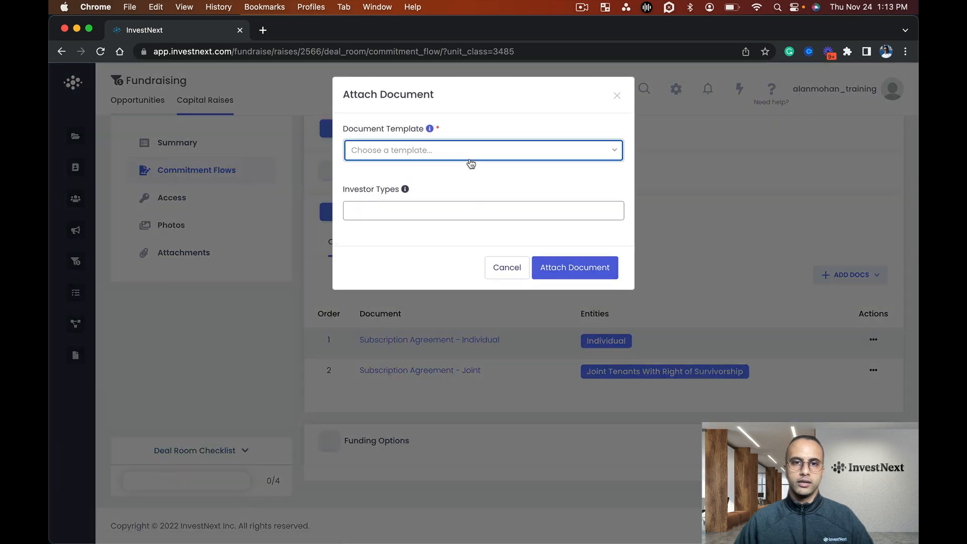
pyautogui.click(470, 156)
pyautogui.click(466, 266)
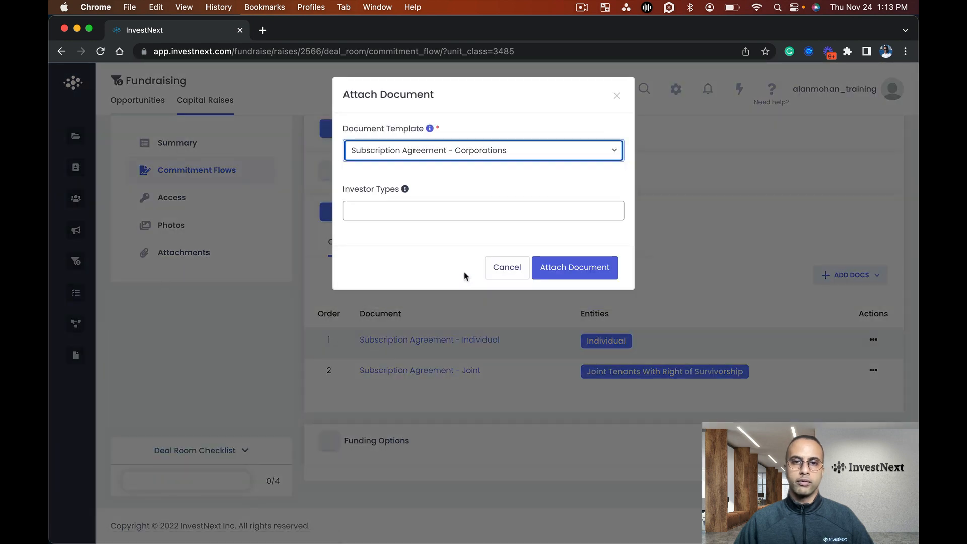
# Add LLC, LP and LLP as investor types for the Corporations subscription agreement
pyautogui.click(465, 202)
pyautogui.scroll(-1, 425, 287)
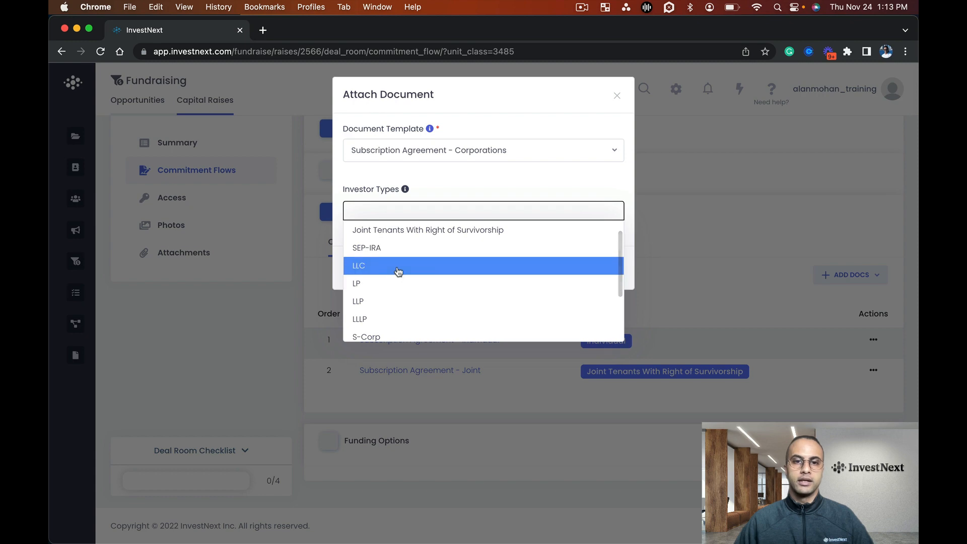
pyautogui.click(399, 271)
pyautogui.click(416, 214)
pyautogui.click(399, 288)
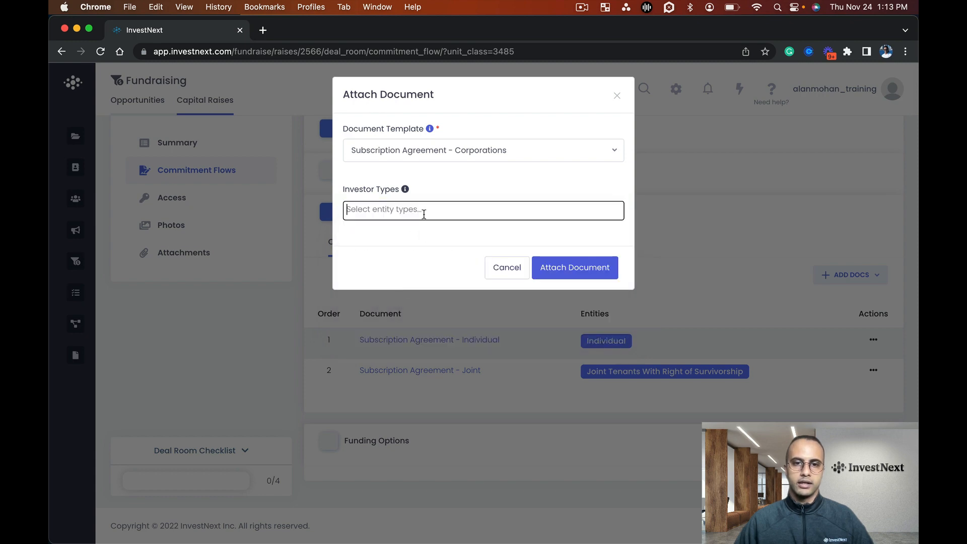
pyautogui.click(423, 214)
pyautogui.click(413, 287)
pyautogui.click(451, 210)
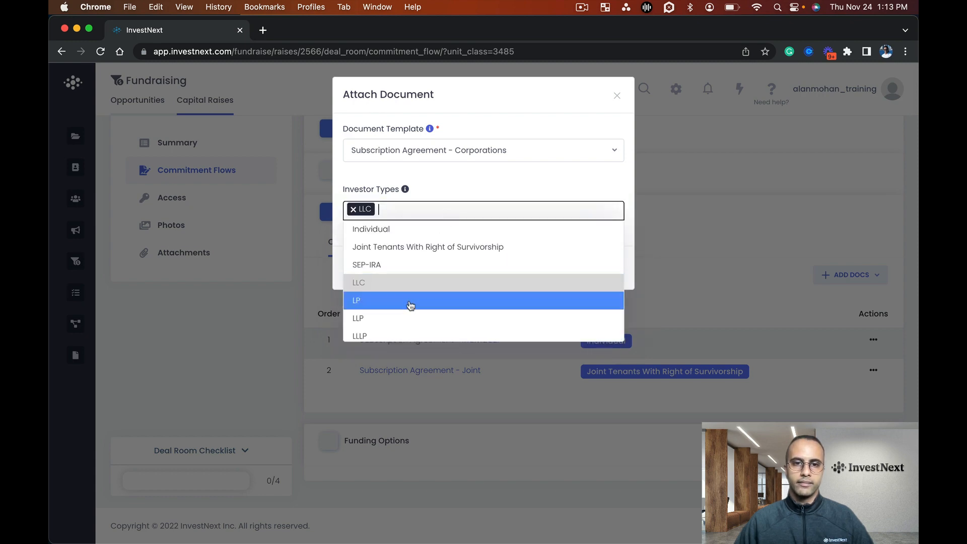
pyautogui.click(411, 305)
pyautogui.click(466, 208)
pyautogui.scroll(-1, 428, 289)
pyautogui.click(426, 268)
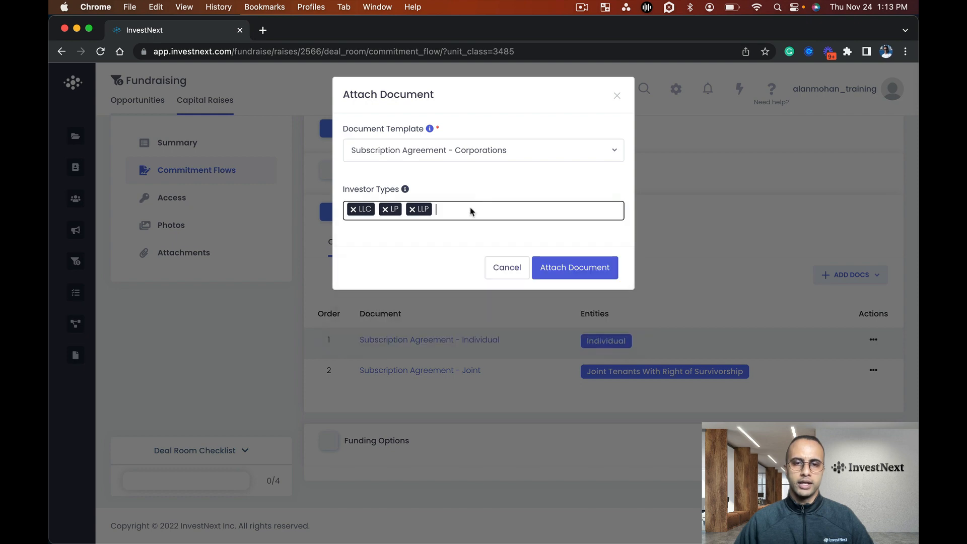
# Add the LLLP, S-Corp and C-Corp investor types and attach the Corporations subscription agreement to the sequence
pyautogui.click(477, 207)
pyautogui.scroll(-1, 425, 297)
pyautogui.click(425, 291)
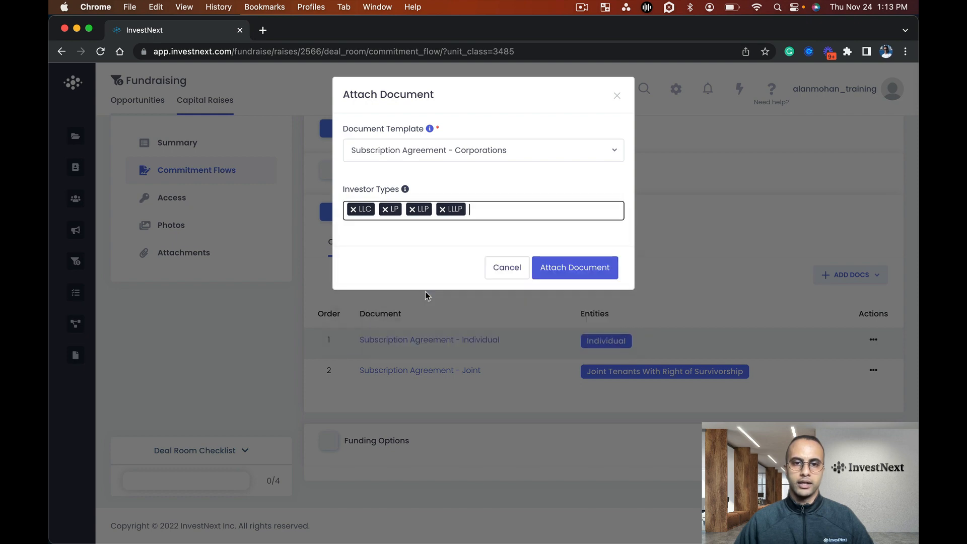
pyautogui.click(501, 209)
pyautogui.scroll(-2, 460, 279)
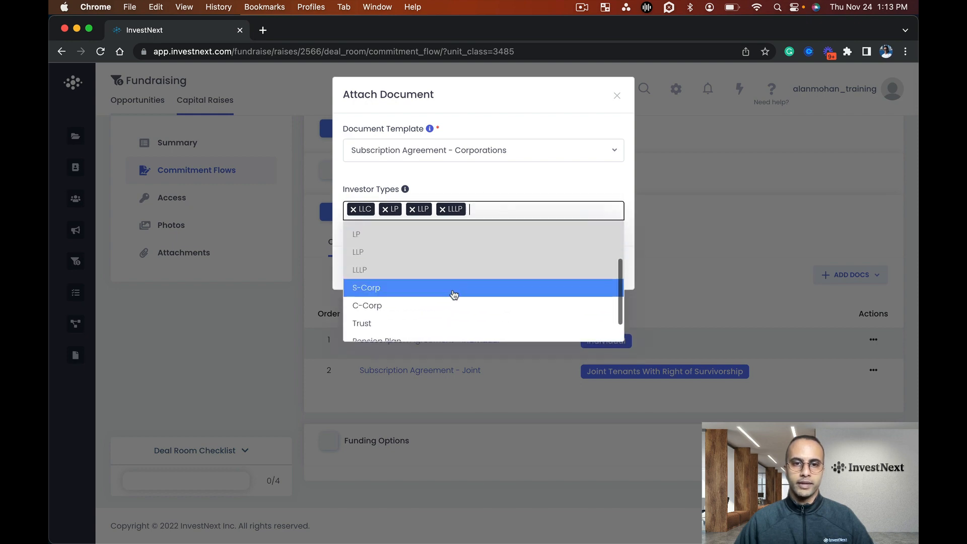
pyautogui.click(454, 288)
pyautogui.click(524, 211)
pyautogui.scroll(-3, 458, 307)
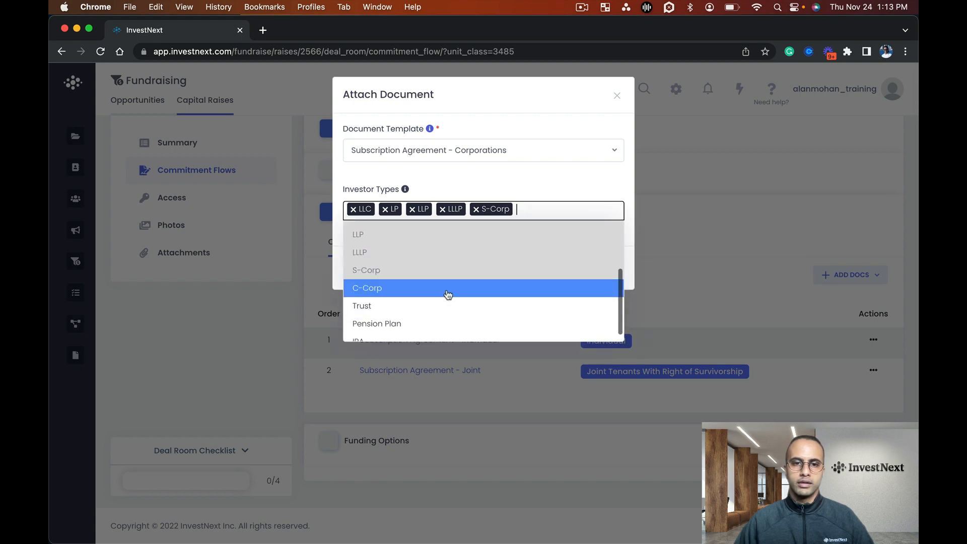
pyautogui.click(447, 290)
pyautogui.click(574, 210)
pyautogui.scroll(-3, 479, 315)
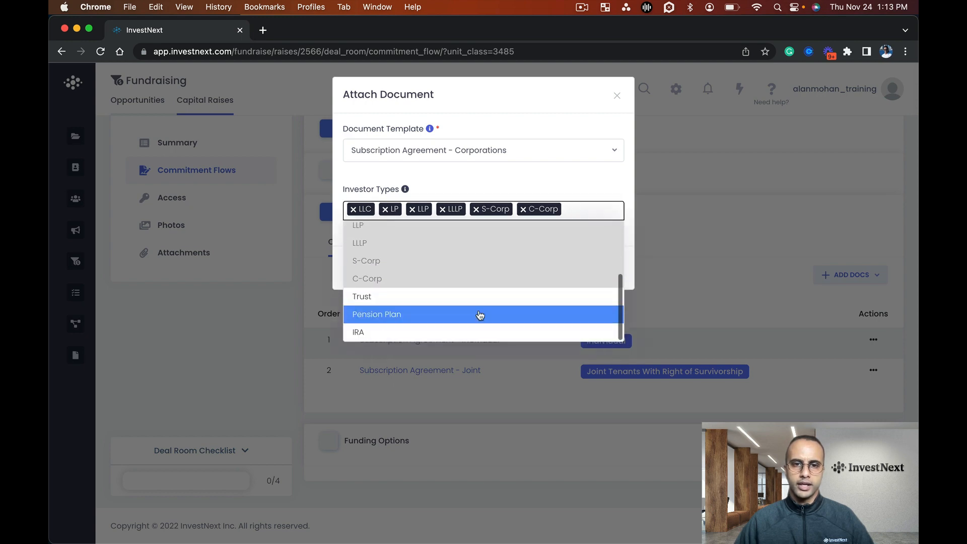
pyautogui.click(581, 116)
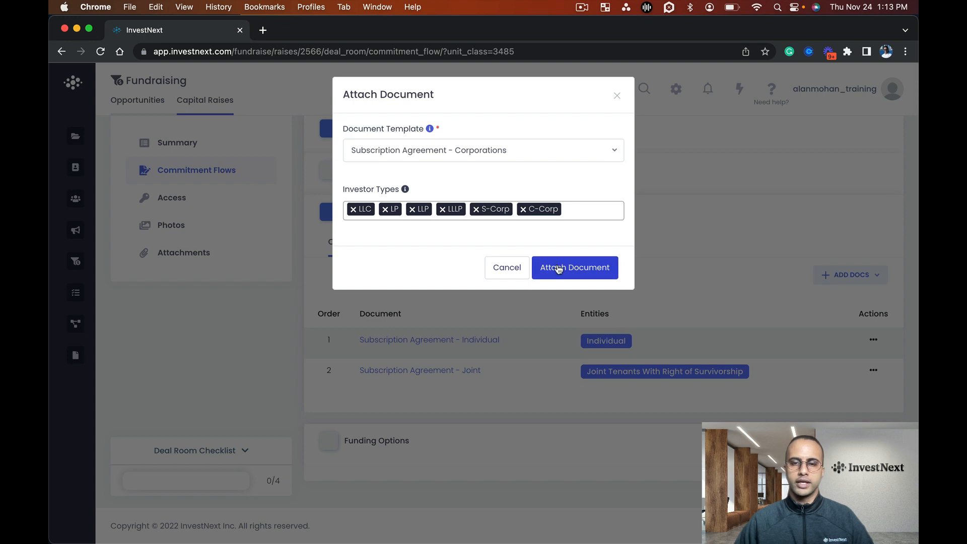
pyautogui.click(558, 269)
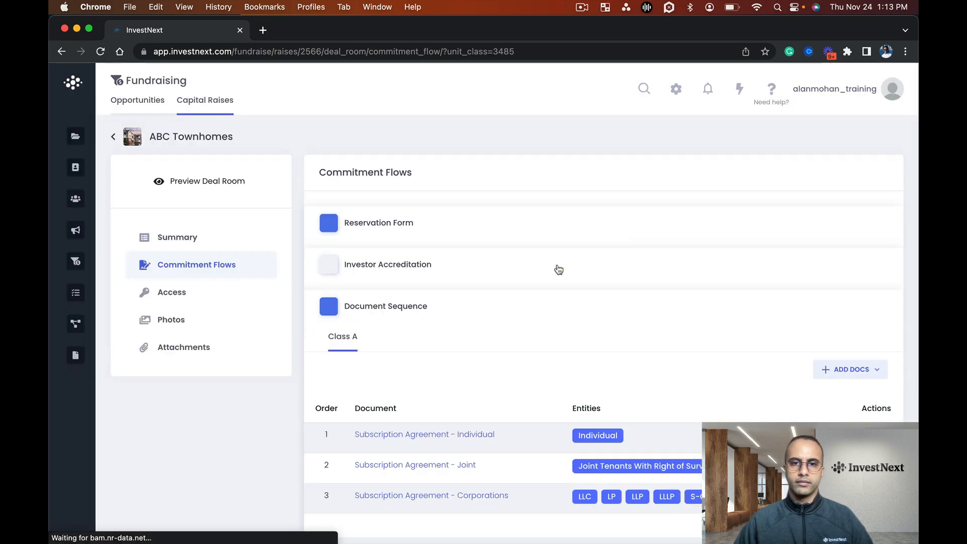
# Start attaching the "Subscription Agreement - IRA's" template to the Class A sequence with SEP-IRA as an investor type
pyautogui.scroll(-5, 584, 300)
pyautogui.click(828, 249)
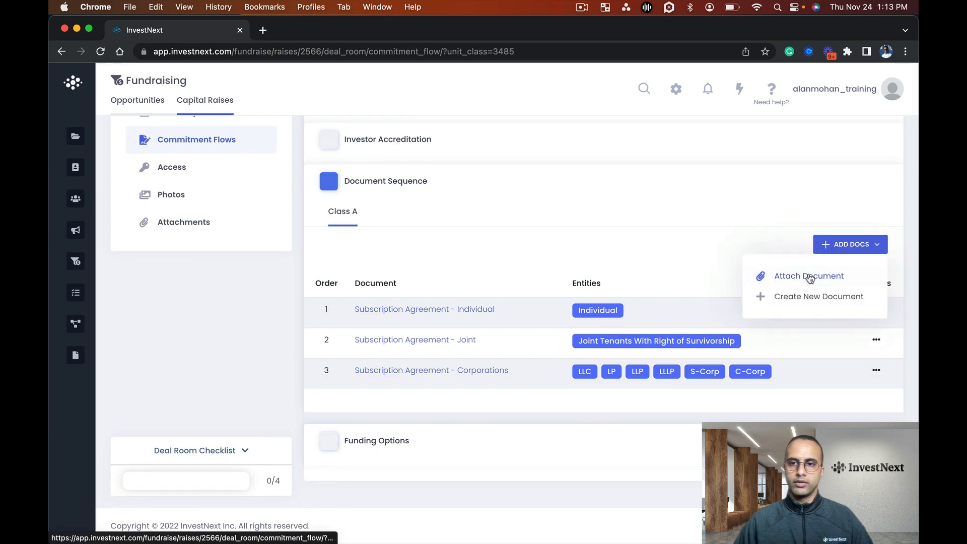
pyautogui.click(808, 277)
pyautogui.click(444, 151)
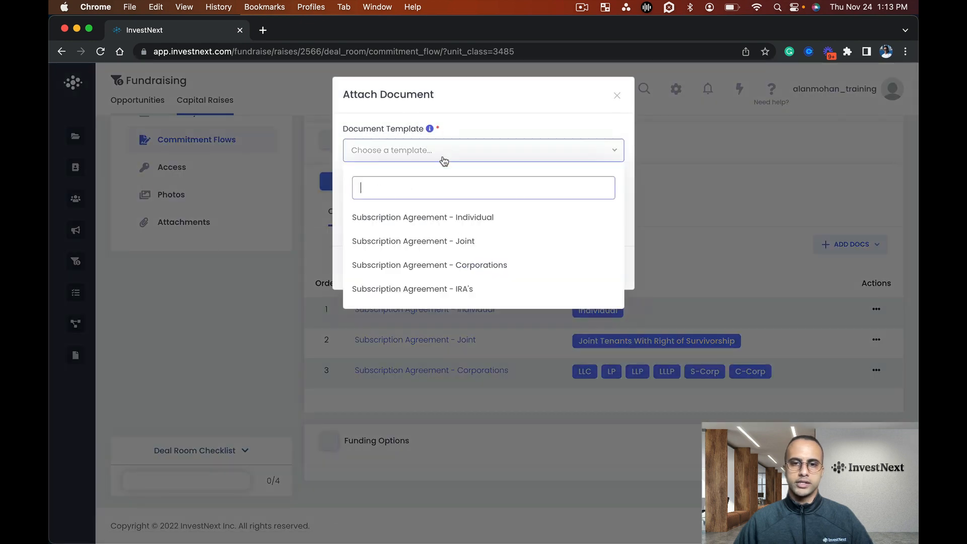
pyautogui.click(454, 287)
pyautogui.click(478, 211)
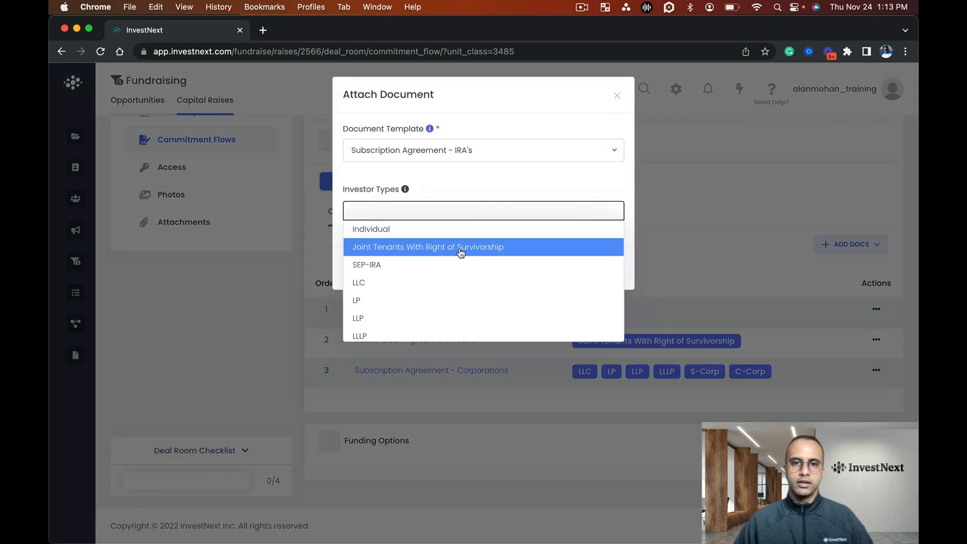
pyautogui.click(458, 266)
# Add the Trust, Pension Plan and IRA investor types and attach the IRA's subscription agreement to the sequence
pyautogui.click(481, 207)
pyautogui.scroll(-5, 463, 267)
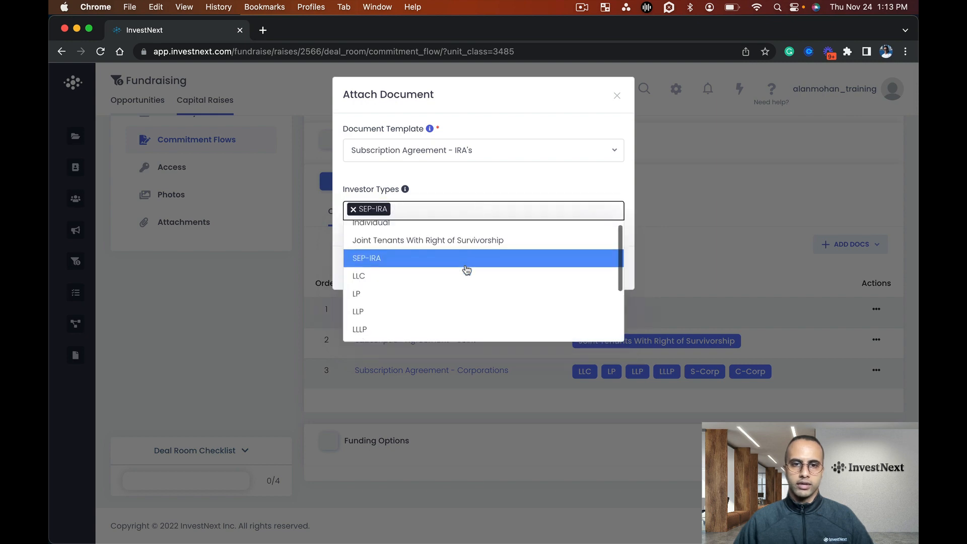
pyautogui.click(437, 297)
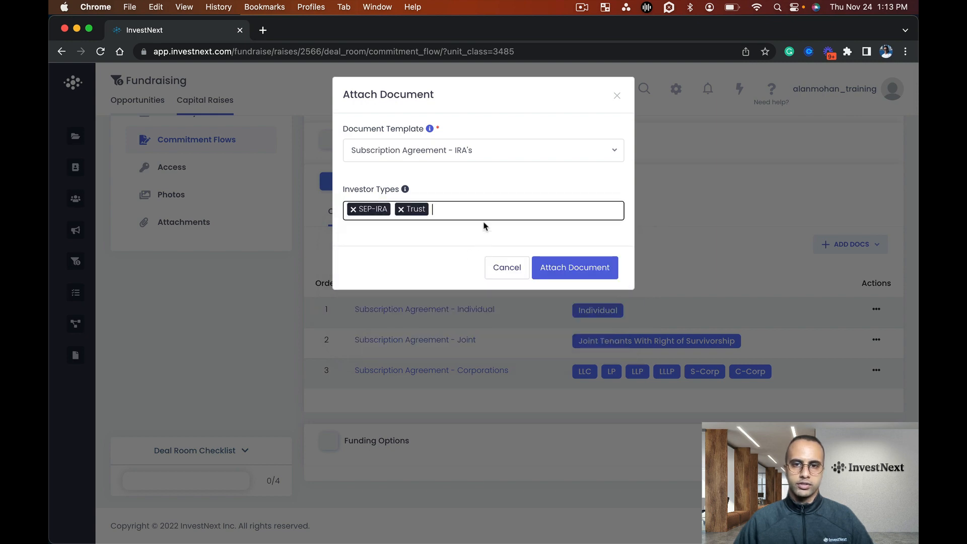
pyautogui.click(486, 214)
pyautogui.scroll(-5, 466, 292)
pyautogui.click(456, 319)
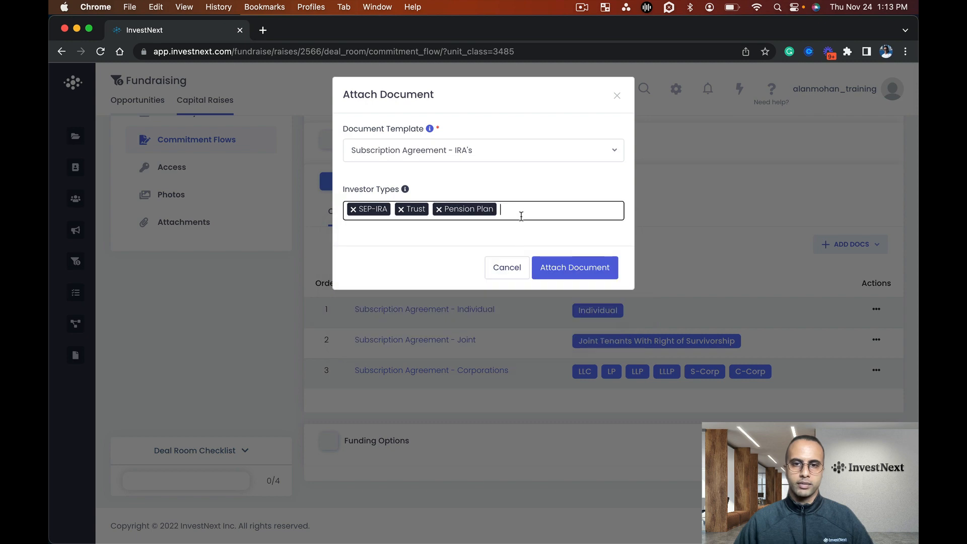
pyautogui.click(518, 215)
pyautogui.scroll(-5, 453, 302)
pyautogui.click(423, 332)
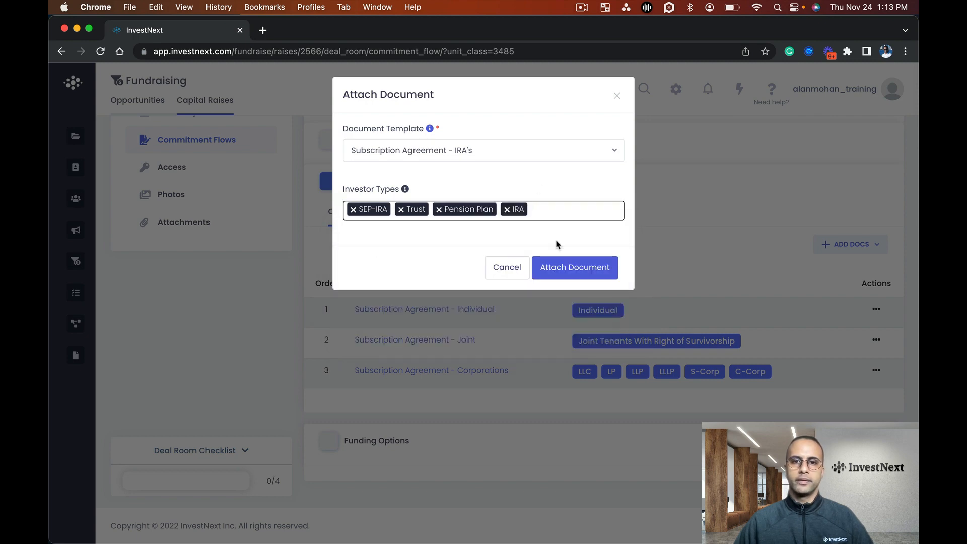
pyautogui.click(560, 265)
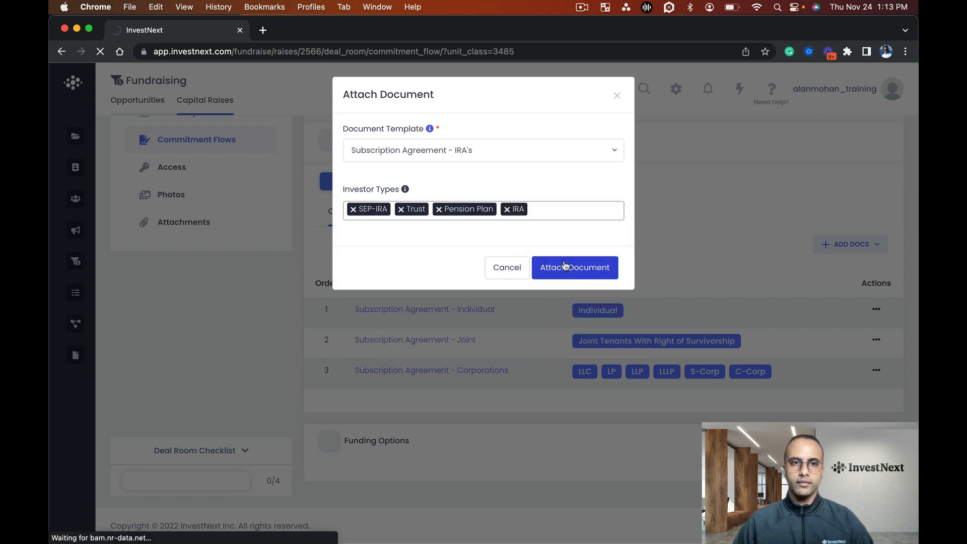
# Collapse Document Sequence and expand Funding Options to look through its wire, check and custom messaging settings
pyautogui.scroll(-2, 563, 298)
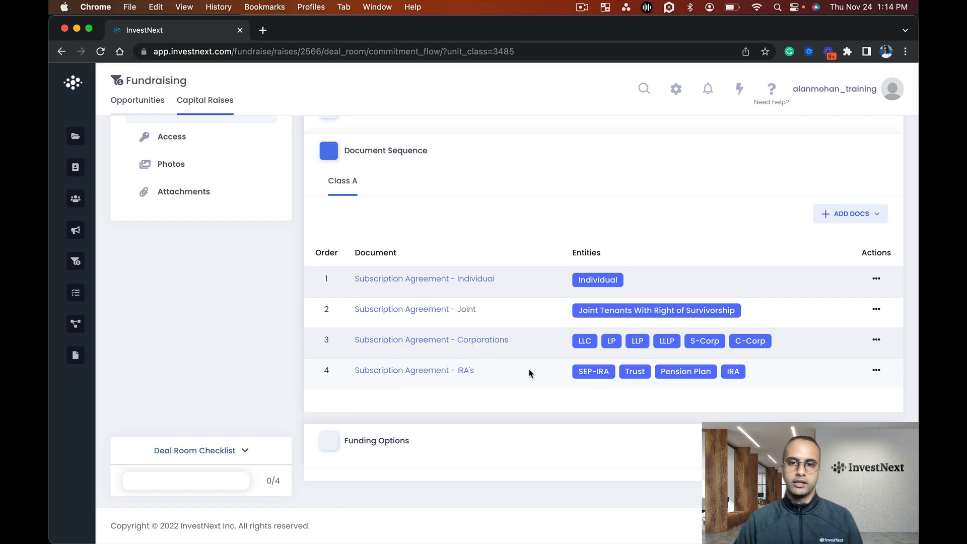
pyautogui.click(532, 157)
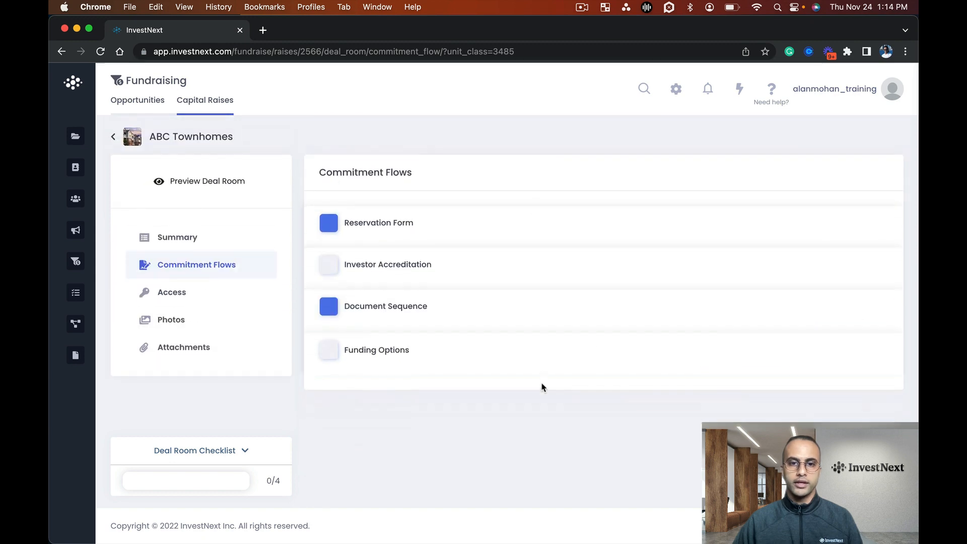
pyautogui.click(492, 354)
pyautogui.scroll(-3, 492, 360)
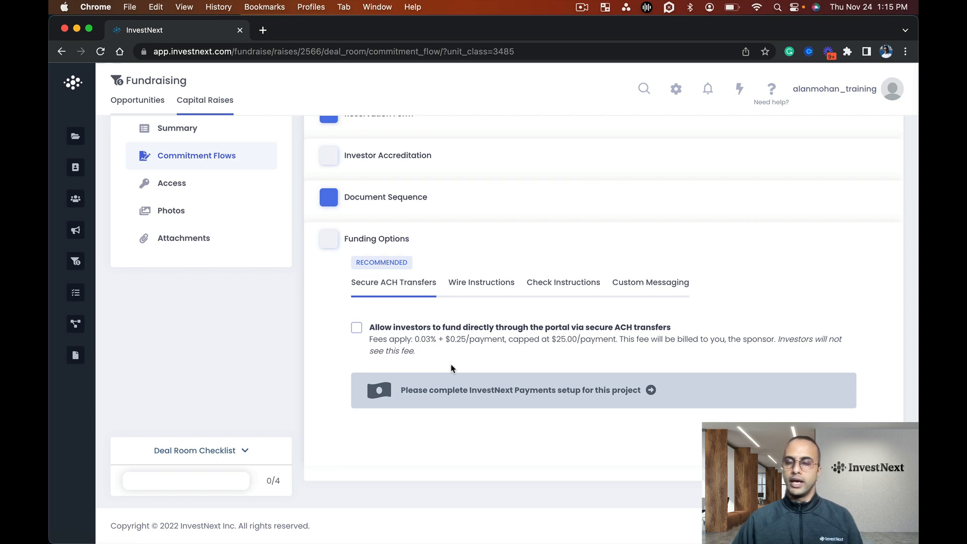
pyautogui.click(461, 289)
pyautogui.scroll(-2, 453, 377)
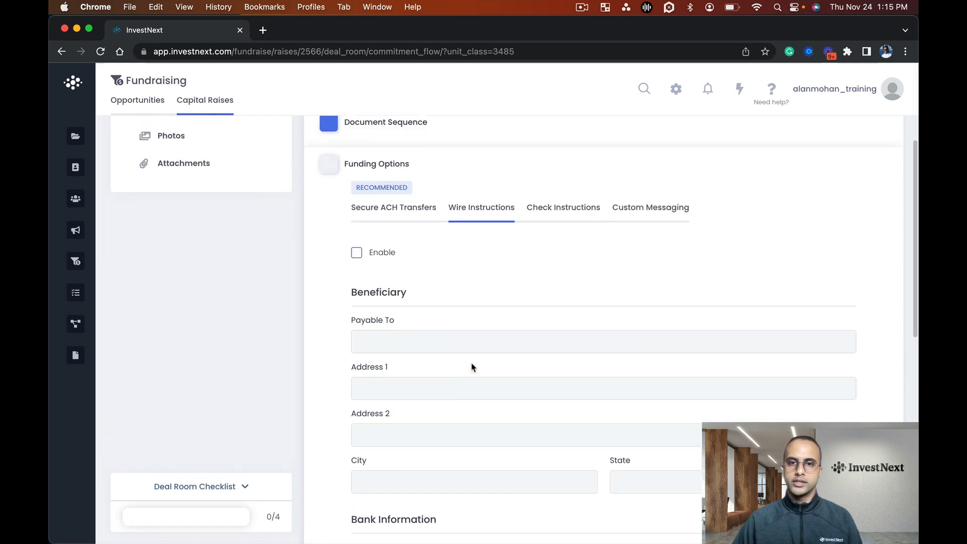
pyautogui.click(554, 213)
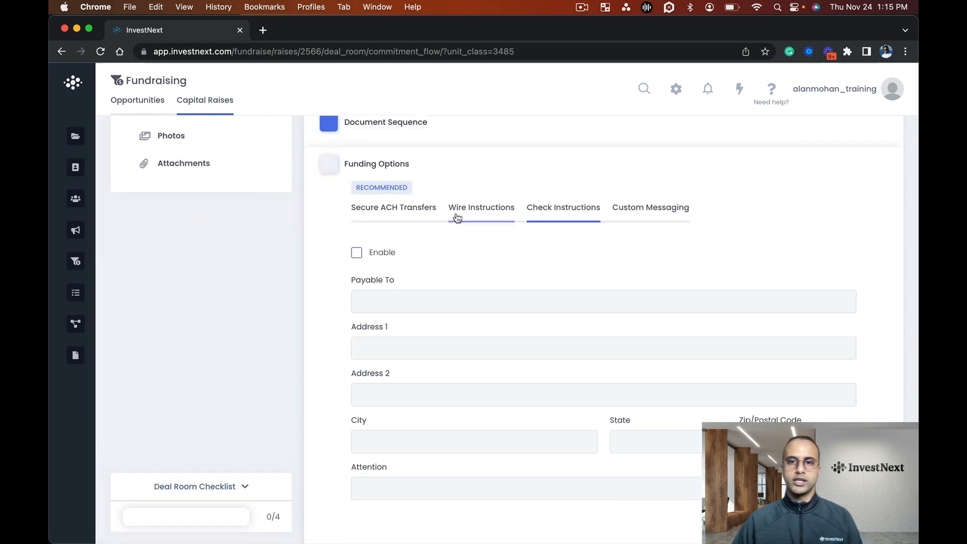
pyautogui.click(633, 222)
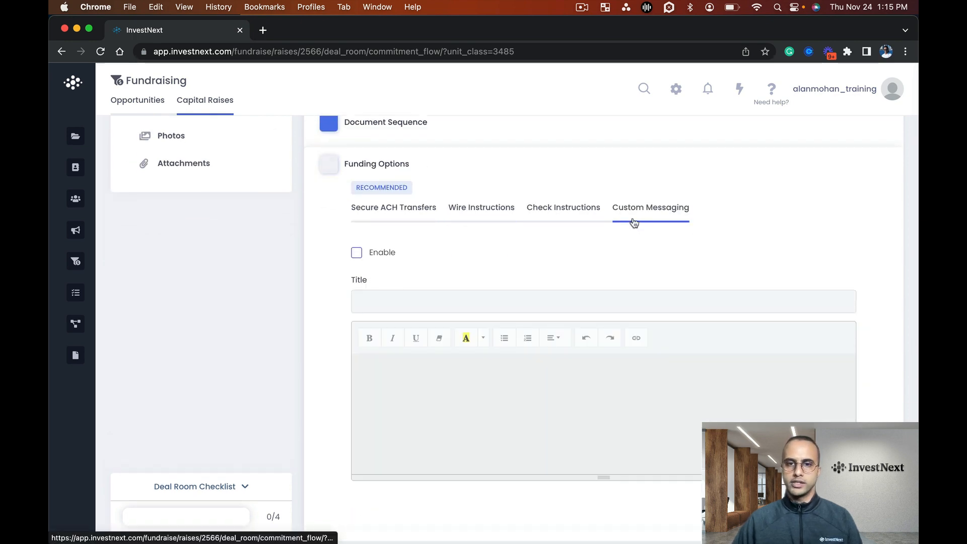
# Enable wire instructions for the Class A funding options with ABC Townhomes as the beneficiary payable to, and save them
pyautogui.click(458, 204)
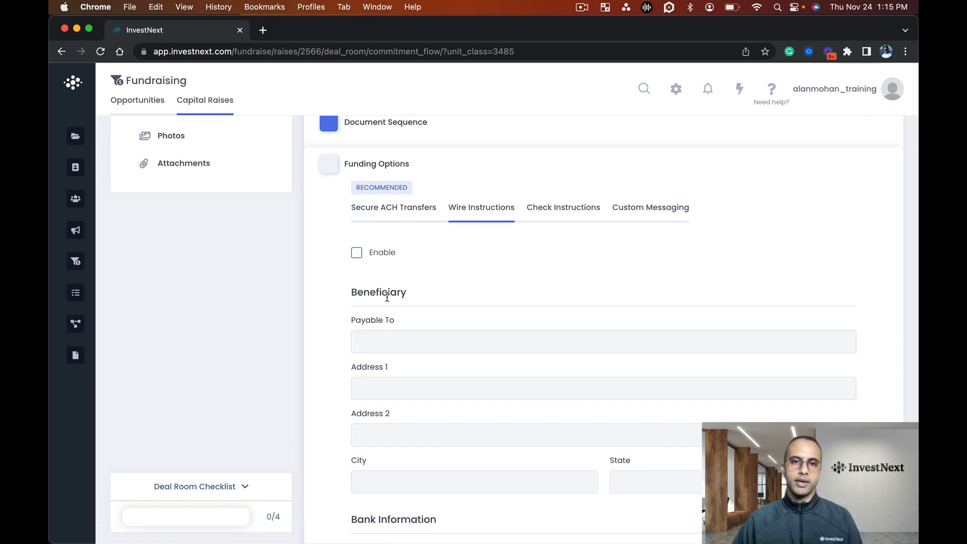
pyautogui.scroll(-1, 385, 294)
pyautogui.click(357, 222)
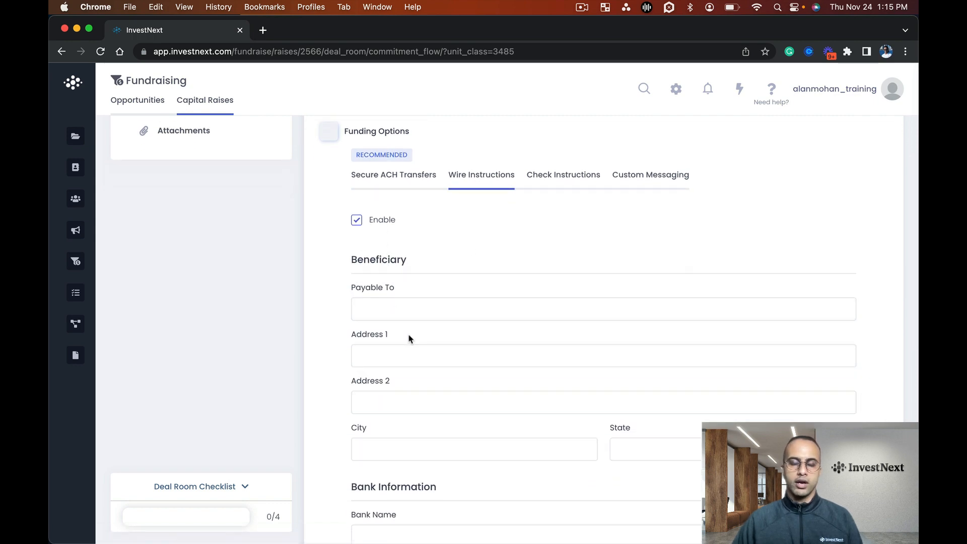
pyautogui.scroll(-1, 413, 302)
pyautogui.click(421, 266)
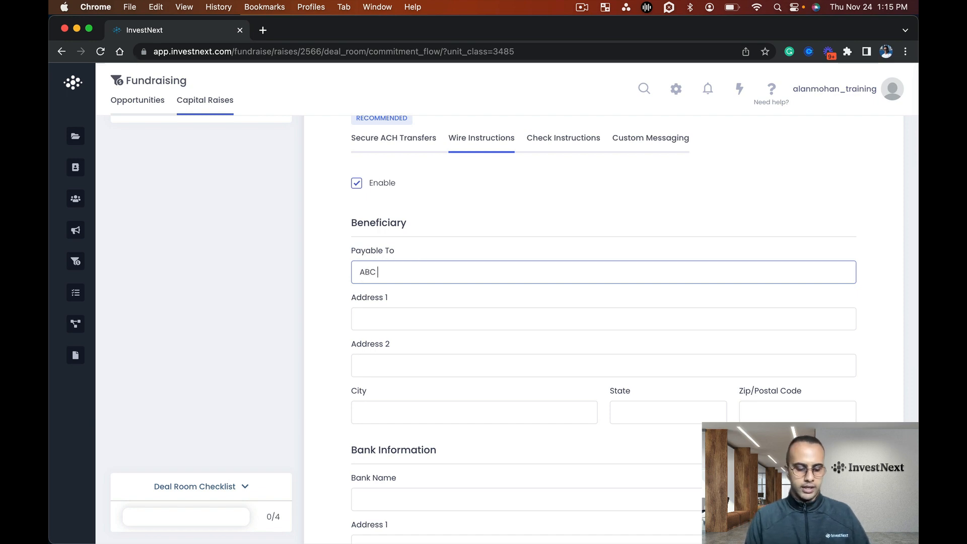
pyautogui.write('ABC Townhomes')
pyautogui.scroll(-8, 590, 416)
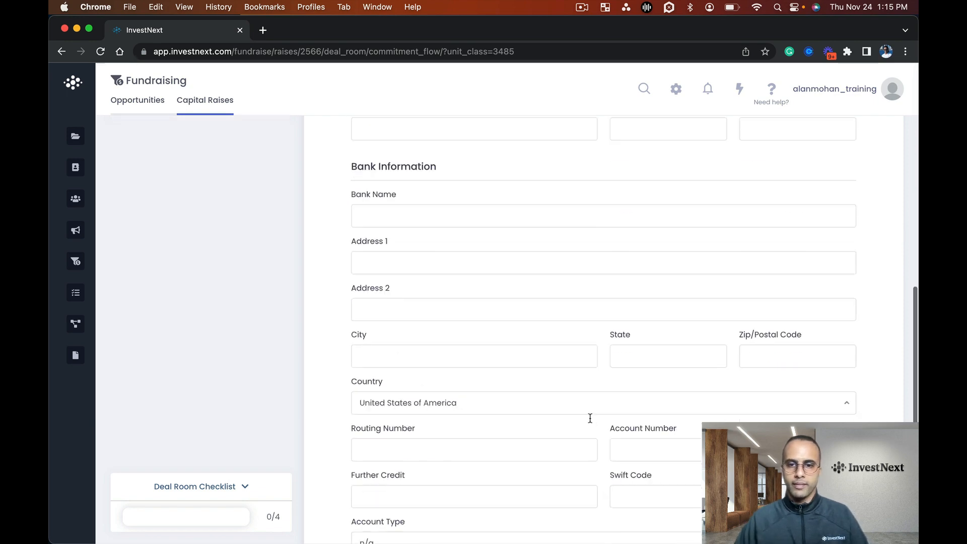
pyautogui.scroll(-1, 603, 417)
pyautogui.click(834, 444)
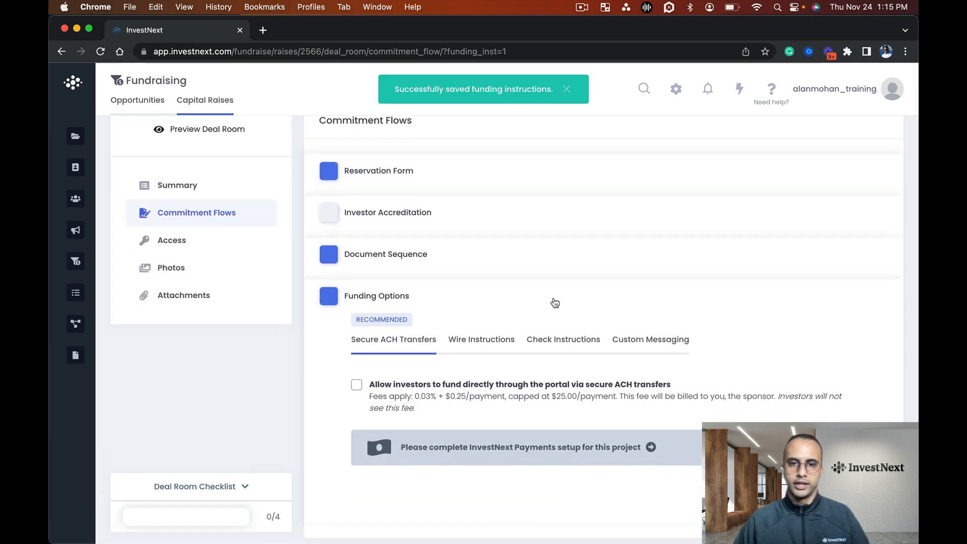
# Collapse the Commitment Flows funding section and open the deal room's Access settings
pyautogui.click(555, 302)
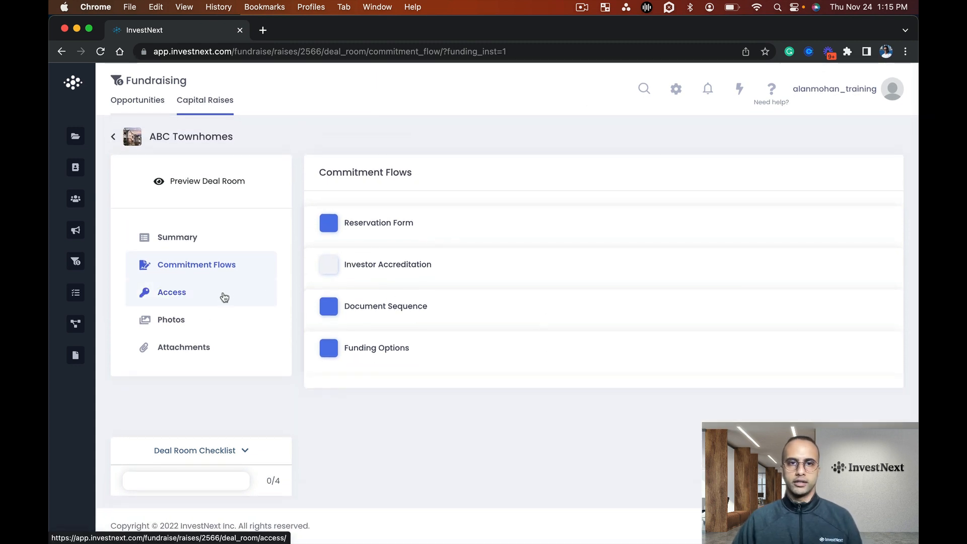
pyautogui.click(189, 296)
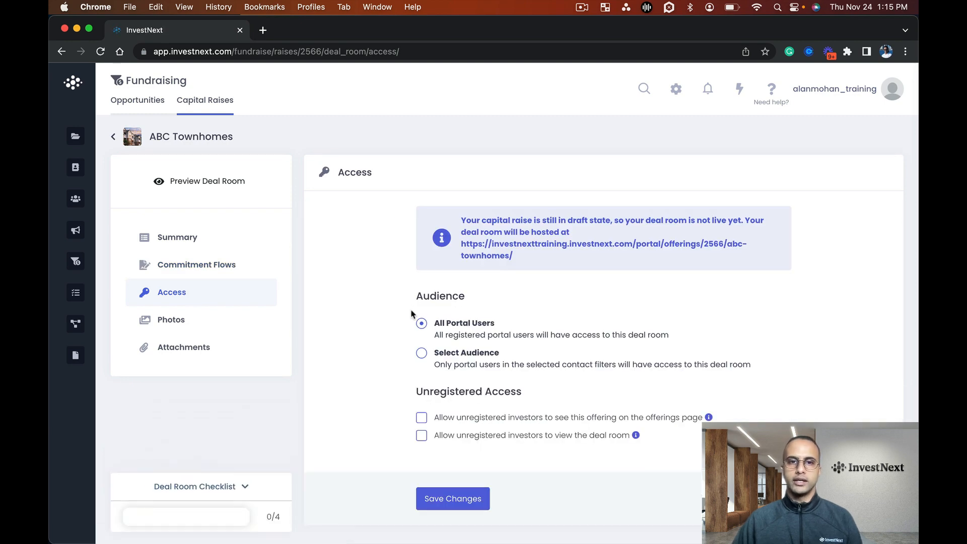
pyautogui.scroll(-2, 414, 317)
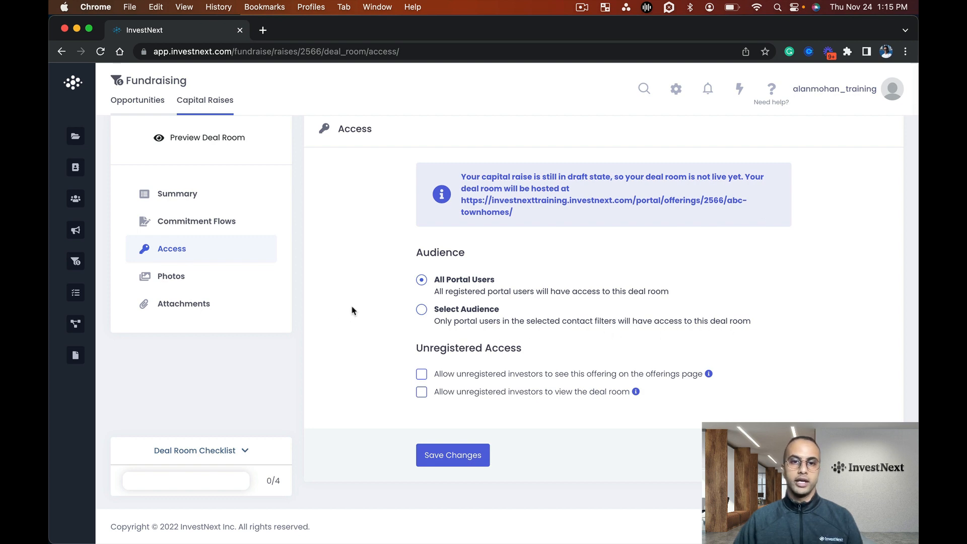
# Switch the deal room audience to Select Audience and check which contact filters are available
pyautogui.click(421, 311)
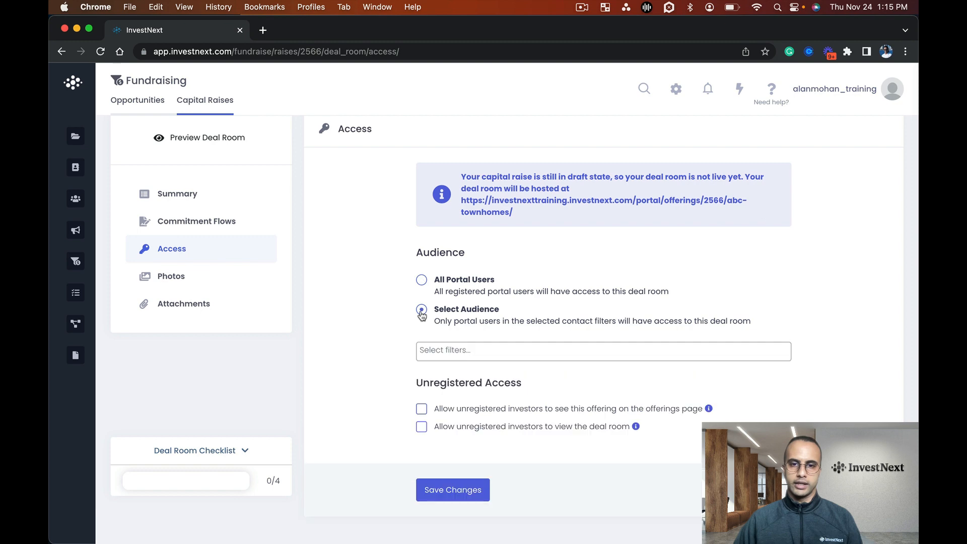
pyautogui.click(517, 351)
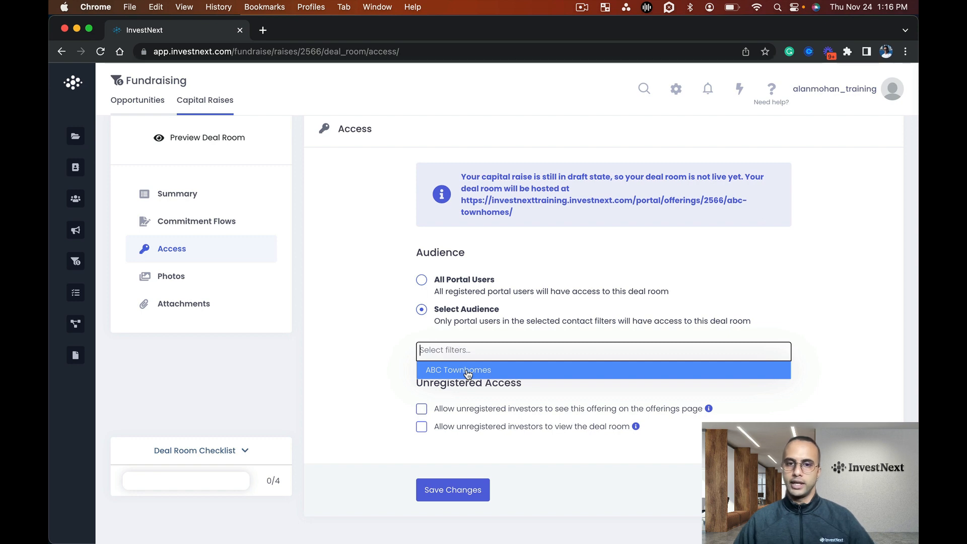
pyautogui.click(345, 325)
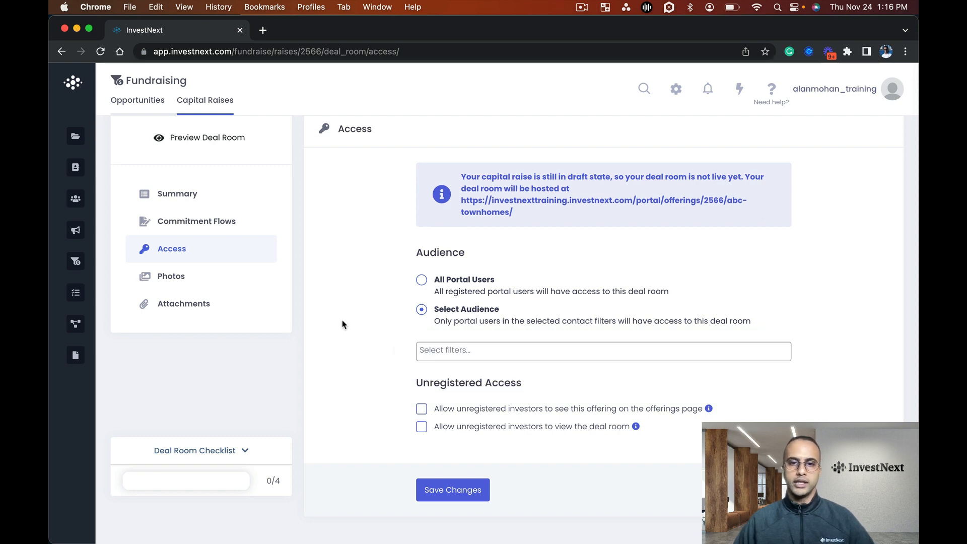
pyautogui.click(478, 350)
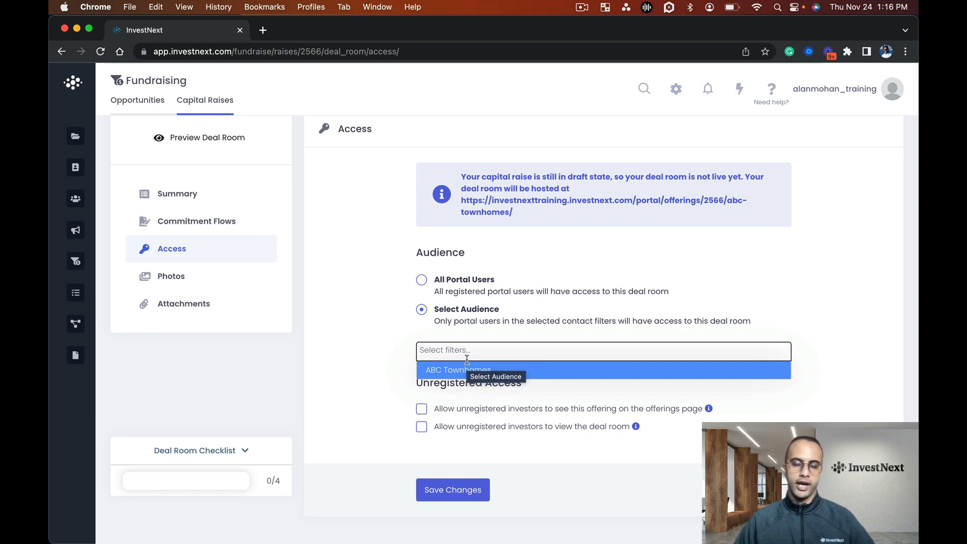
pyautogui.click(338, 328)
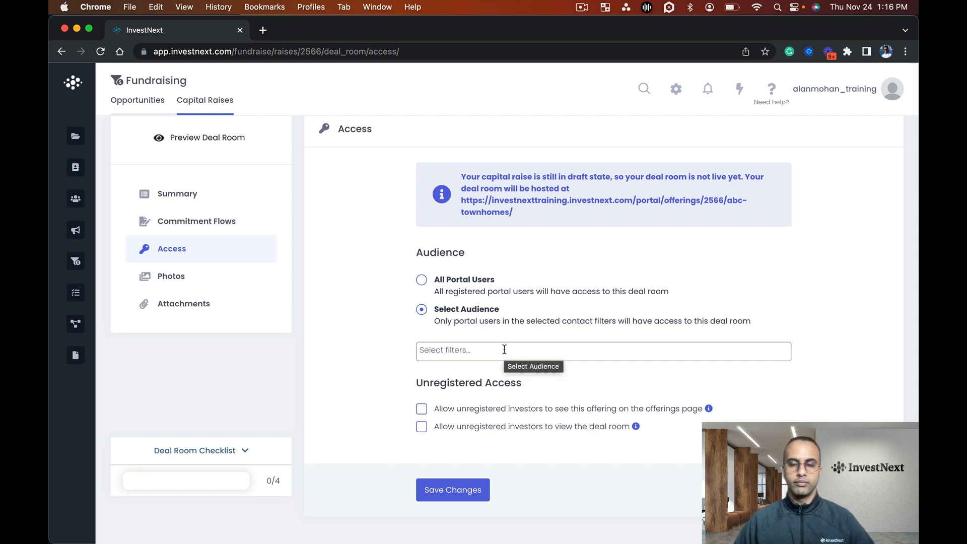
pyautogui.scroll(1, 504, 349)
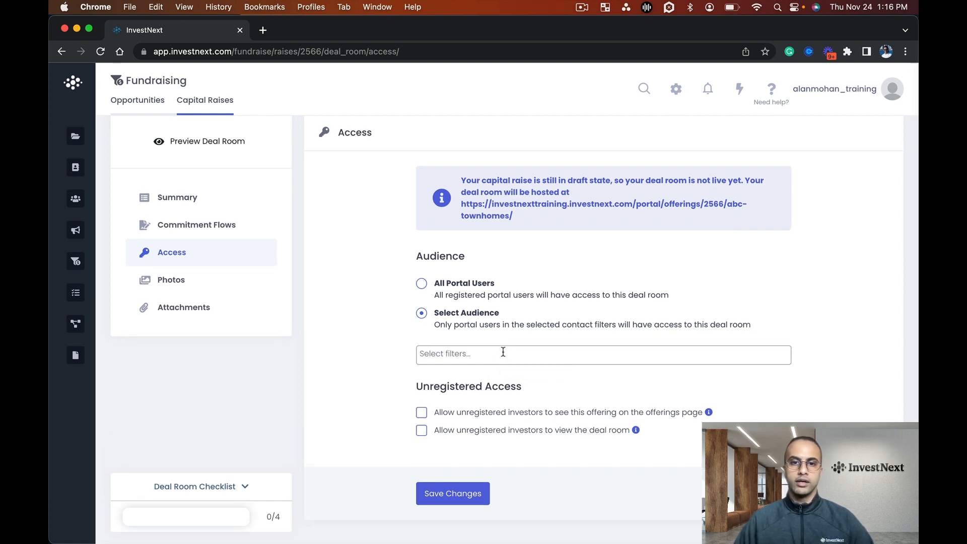
pyautogui.click(505, 349)
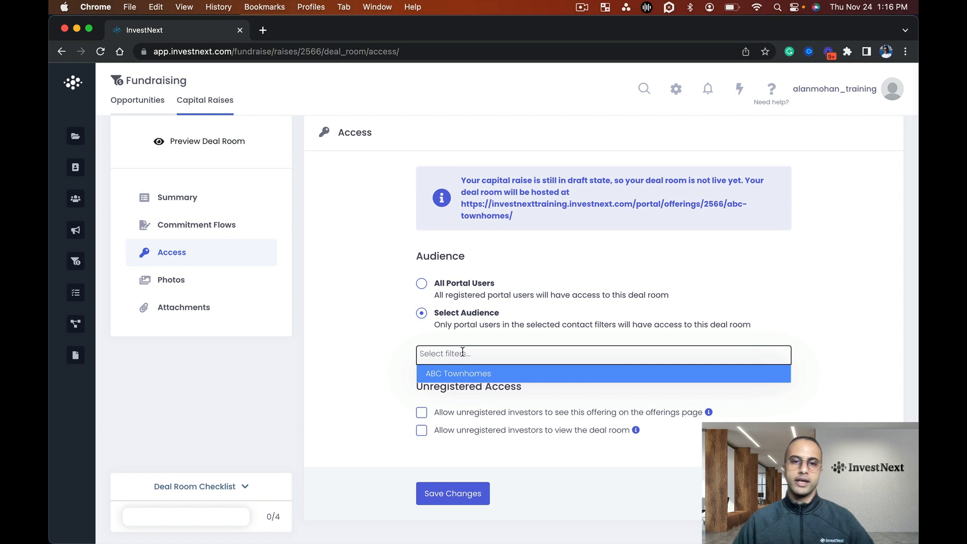
pyautogui.click(334, 333)
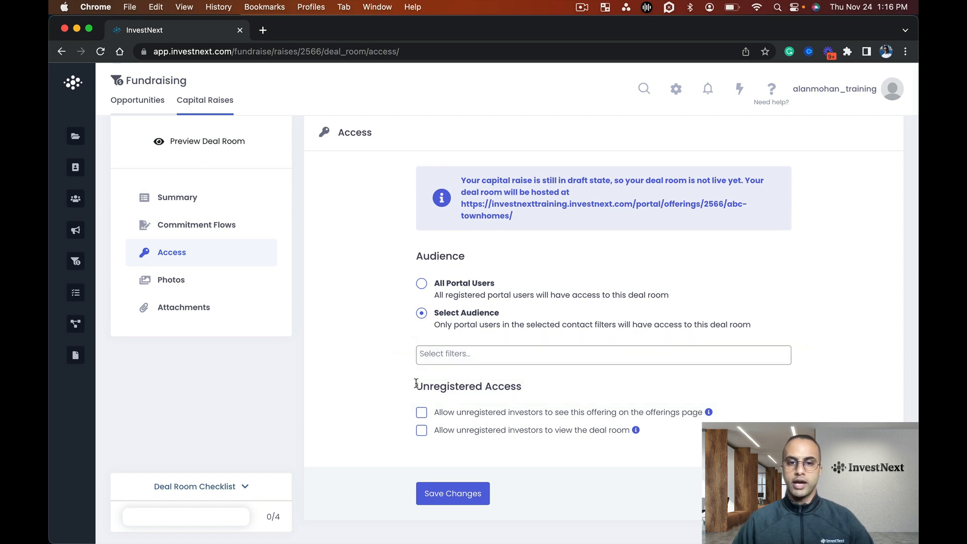
# Allow unregistered investors to see the offering and view the deal room, with All Portal Users as the audience, and save
pyautogui.scroll(-2, 417, 384)
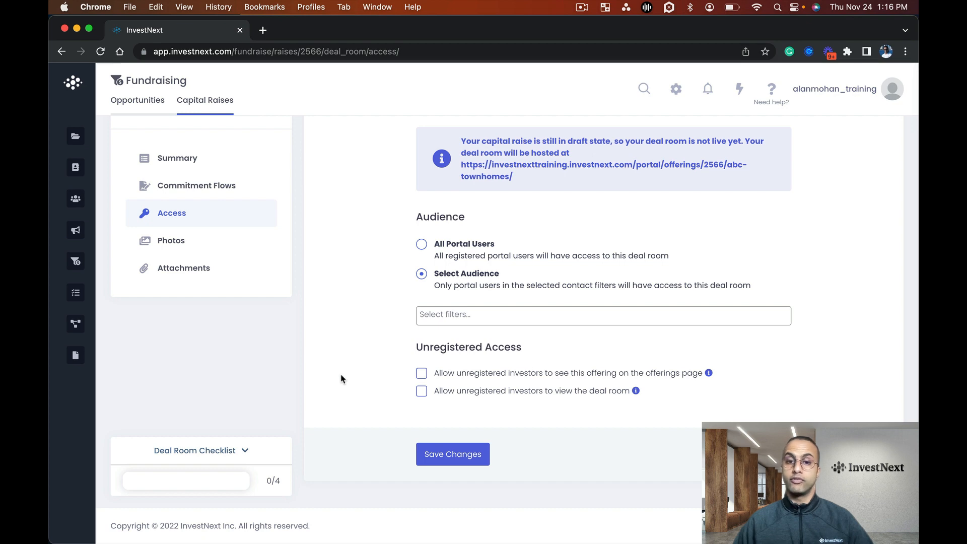
pyautogui.click(421, 375)
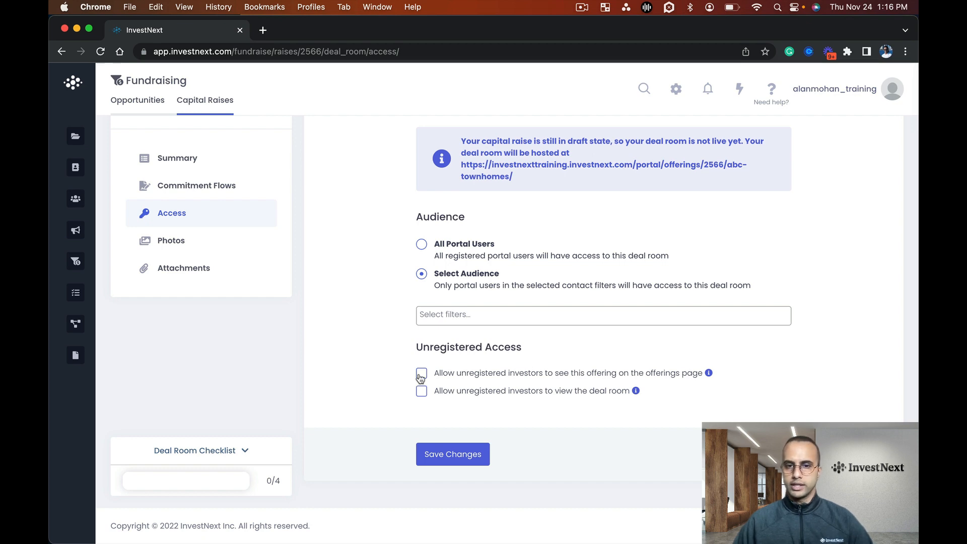
pyautogui.click(453, 460)
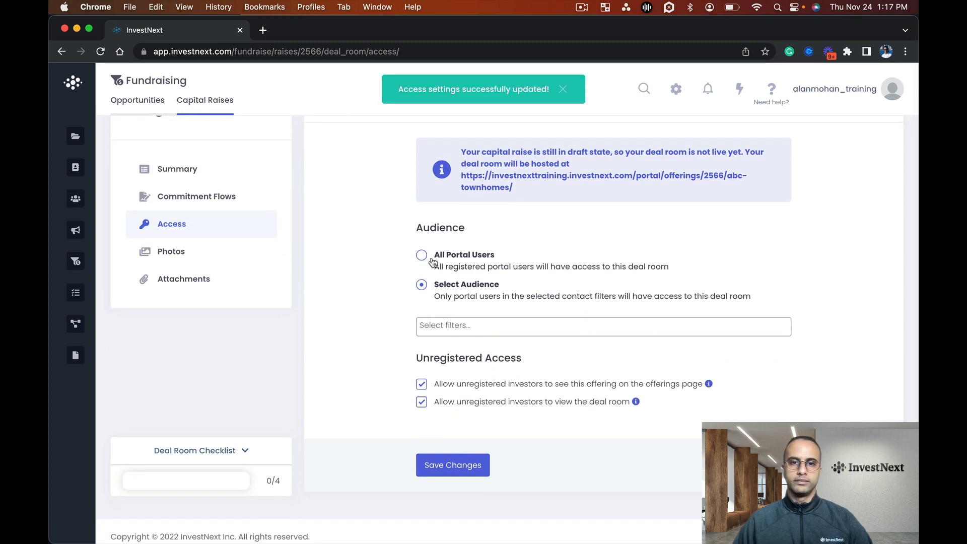
pyautogui.click(424, 255)
pyautogui.click(454, 459)
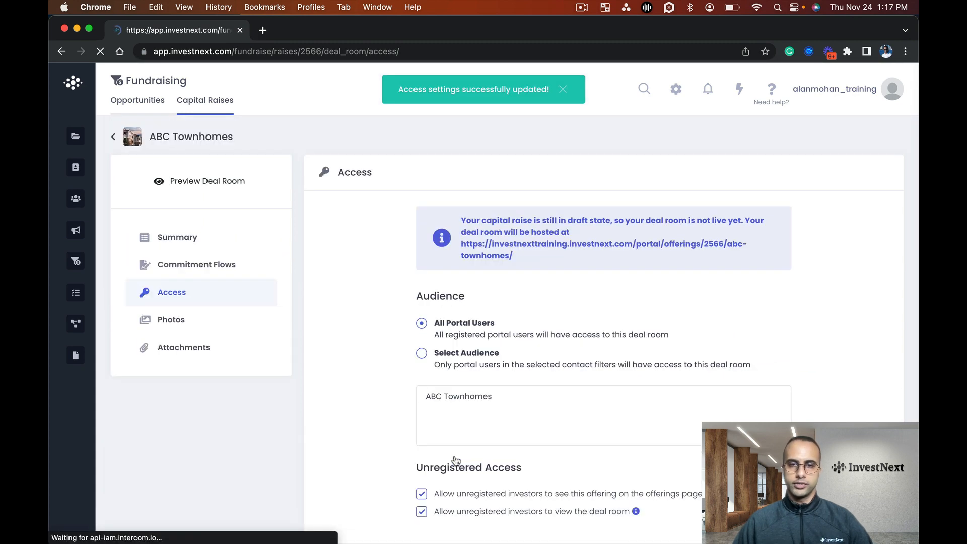
# Upload Inside Property #1.jpeg, Inside Property #2.jpeg and Inside Property #3.jpeg to the deal room's property photos
pyautogui.click(200, 277)
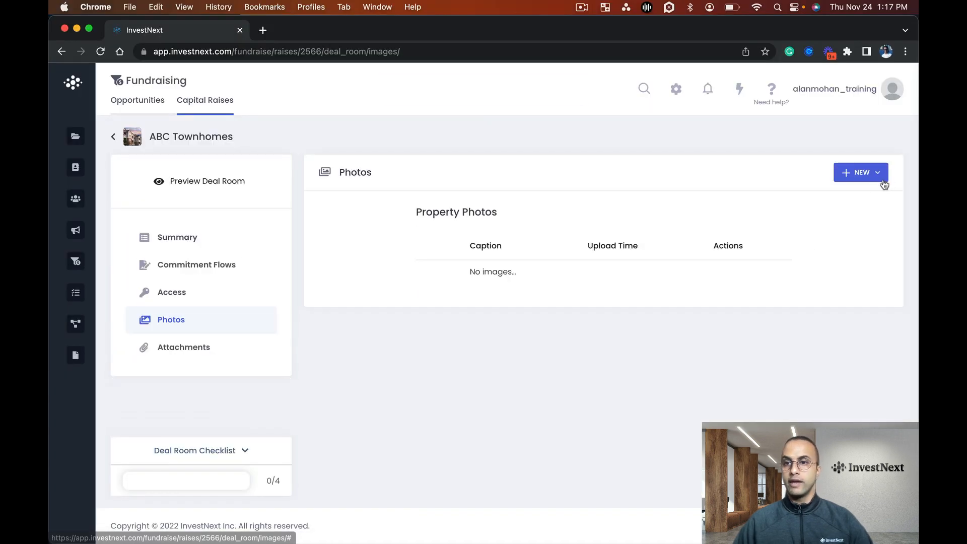
pyautogui.click(856, 174)
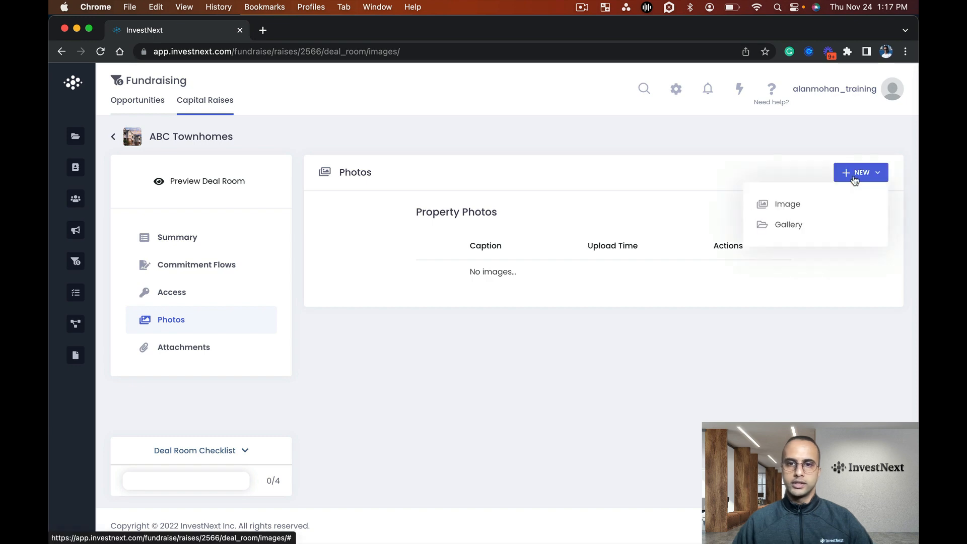
pyautogui.click(795, 212)
pyautogui.click(493, 151)
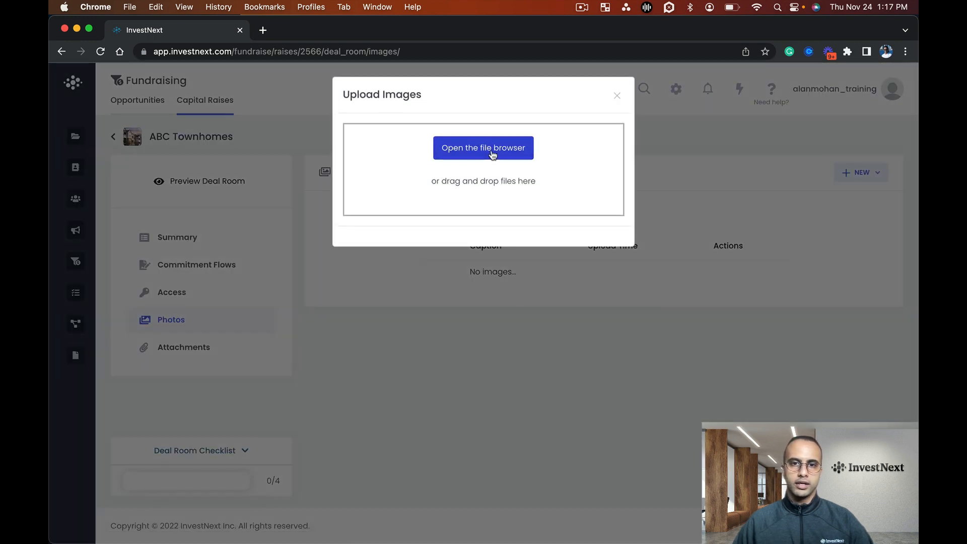
pyautogui.scroll(-2, 385, 322)
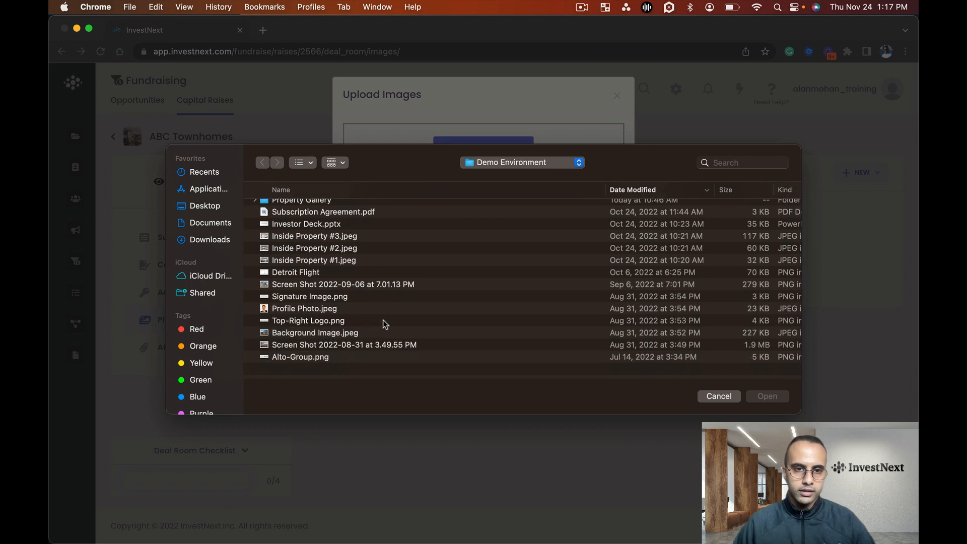
pyautogui.scroll(2, 385, 348)
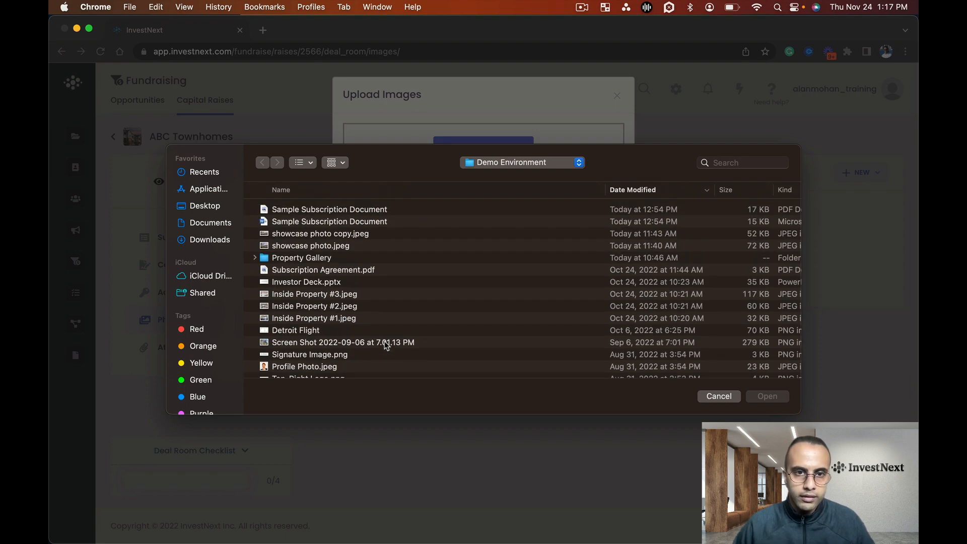
pyautogui.click(376, 244)
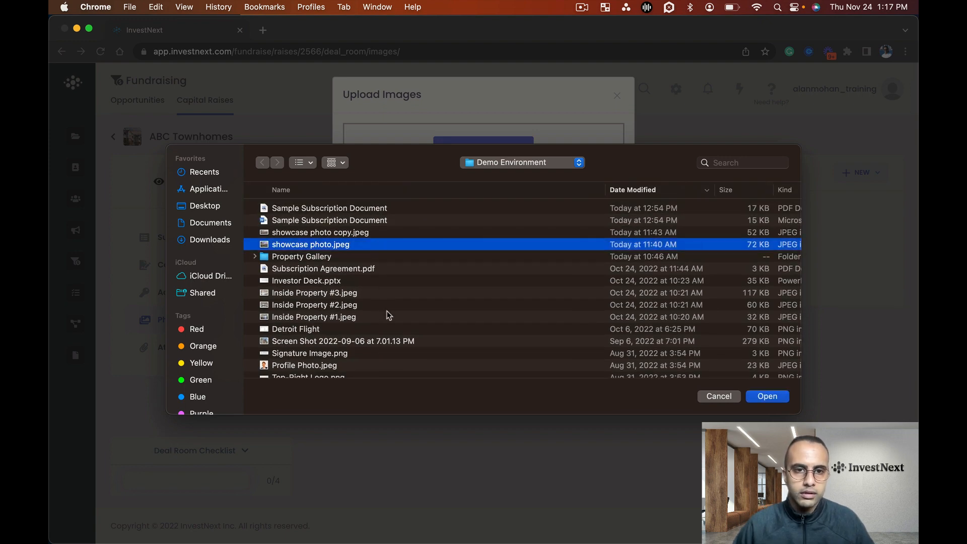
pyautogui.moveTo(389, 315); pyautogui.dragTo(383, 297)
pyautogui.scroll(-2, 383, 302)
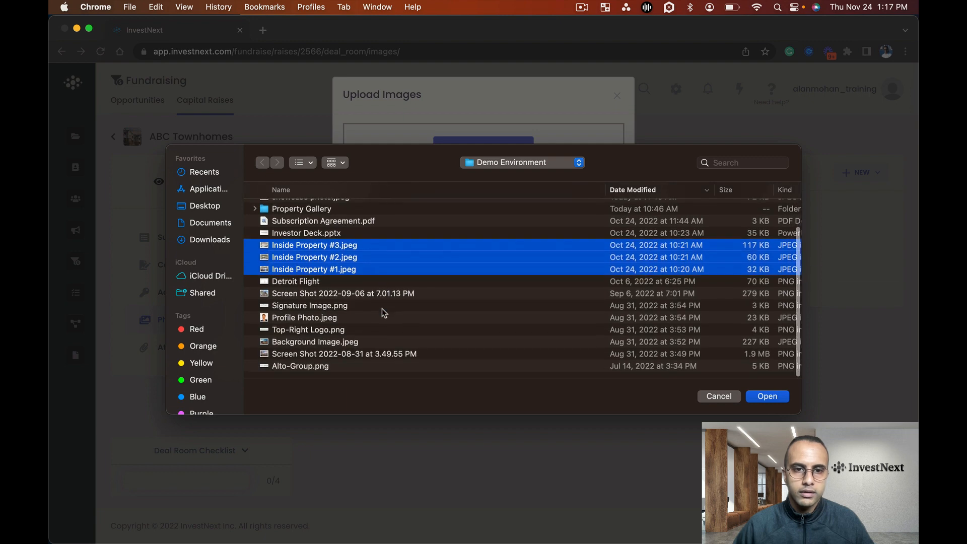
pyautogui.click(768, 397)
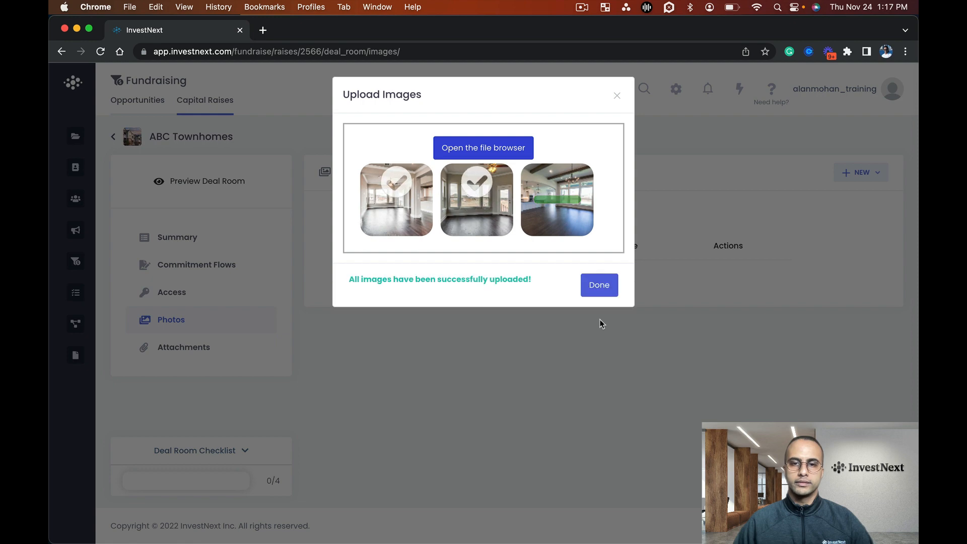
pyautogui.click(599, 283)
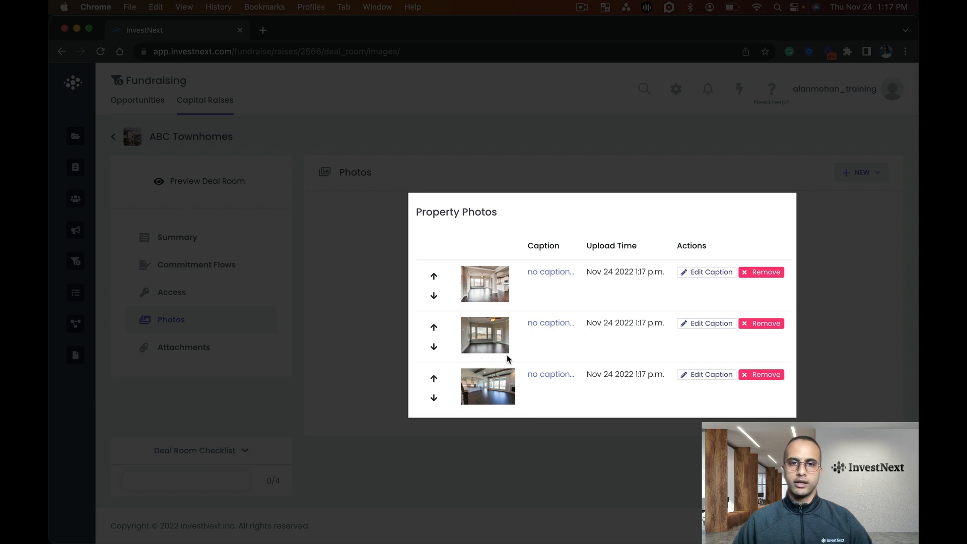
# Reorder the property photos so the kitchen image comes first, and caption it "Kitchen"
pyautogui.click(432, 341)
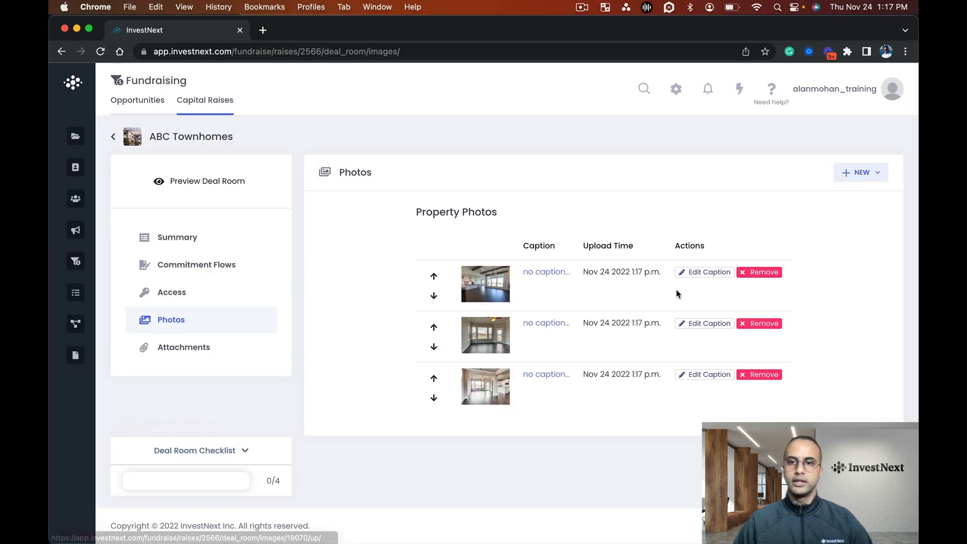
pyautogui.click(703, 272)
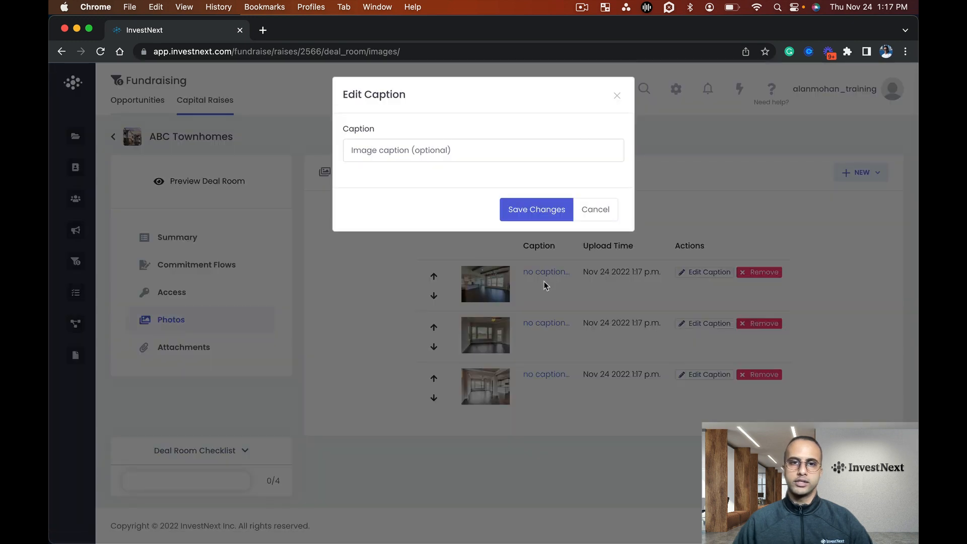
pyautogui.click(464, 156)
pyautogui.write('Kitchen')
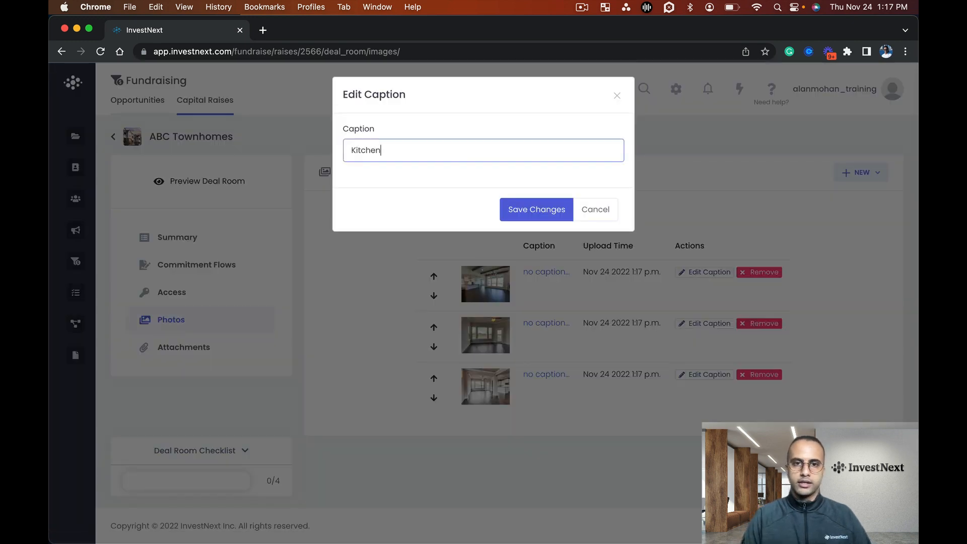
pyautogui.click(519, 209)
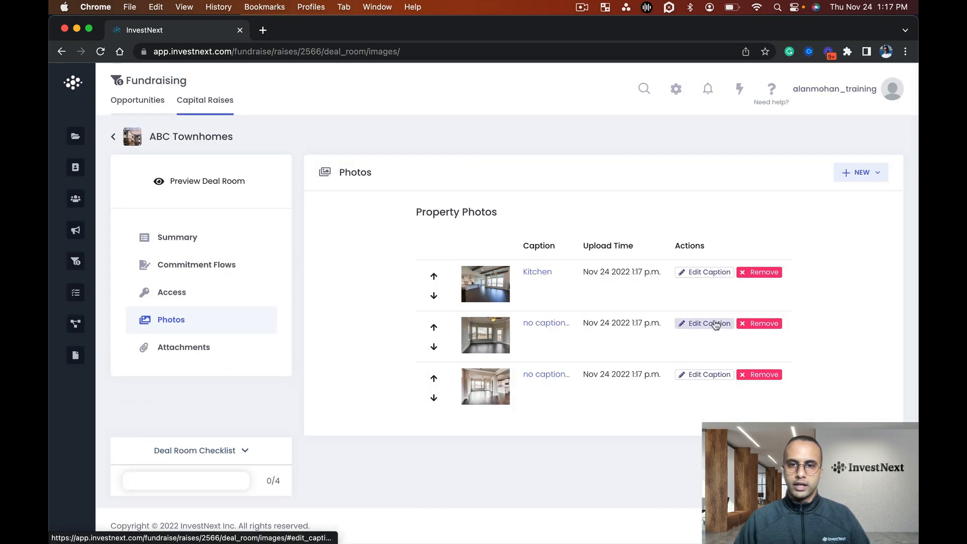
# Caption the second property photo "Living Room View #1" and save the caption
pyautogui.click(714, 323)
pyautogui.click(486, 152)
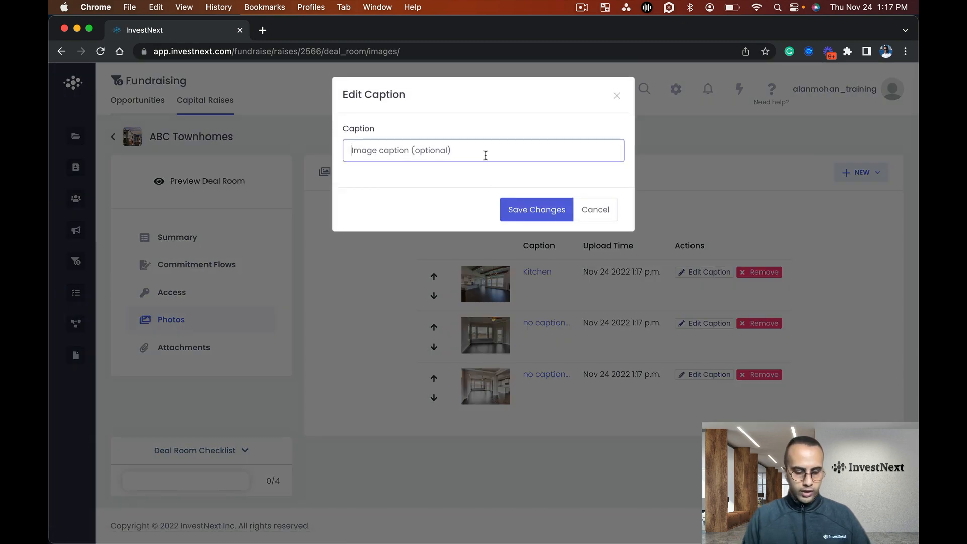
pyautogui.write('Living Room View')
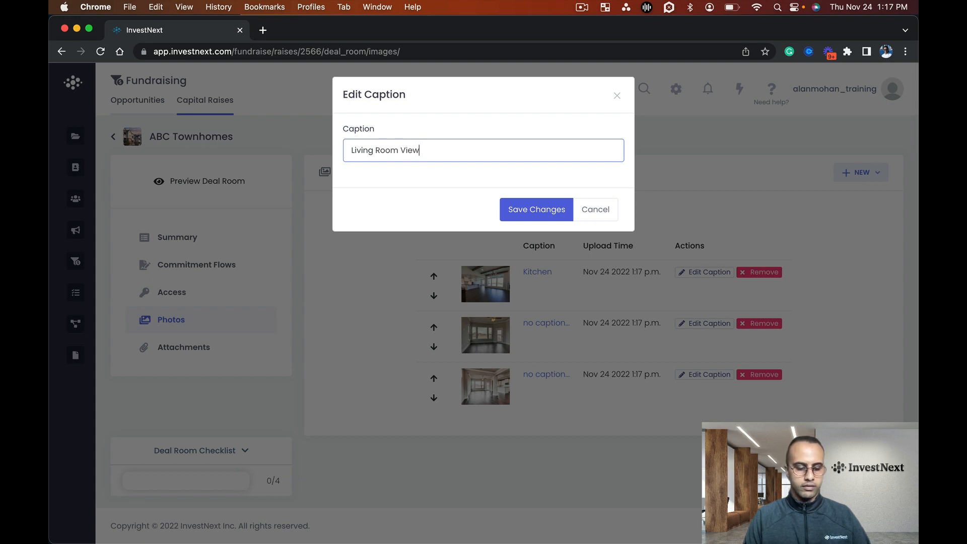
pyautogui.write(' #1')
pyautogui.click(518, 205)
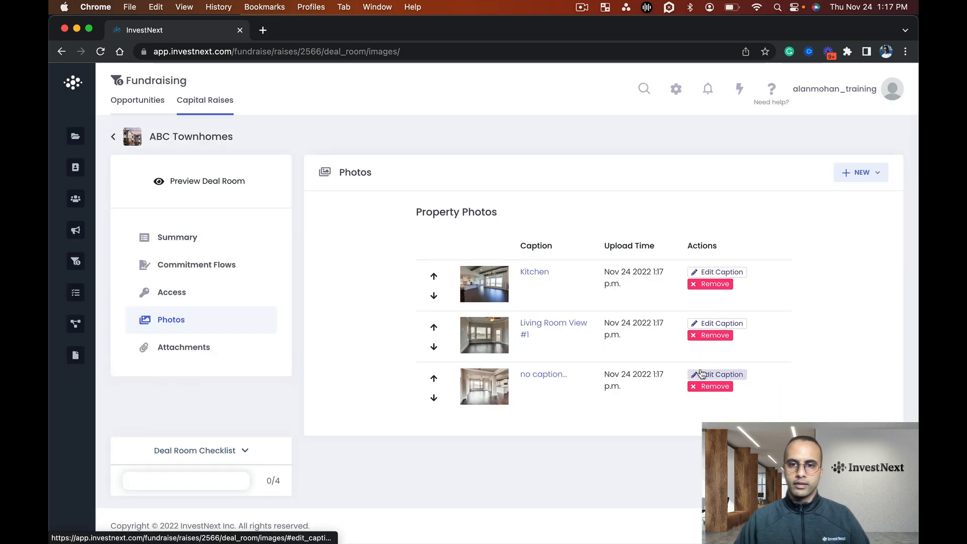
# Caption the third property photo "Living Room View #2" and save the caption
pyautogui.click(699, 376)
pyautogui.click(460, 150)
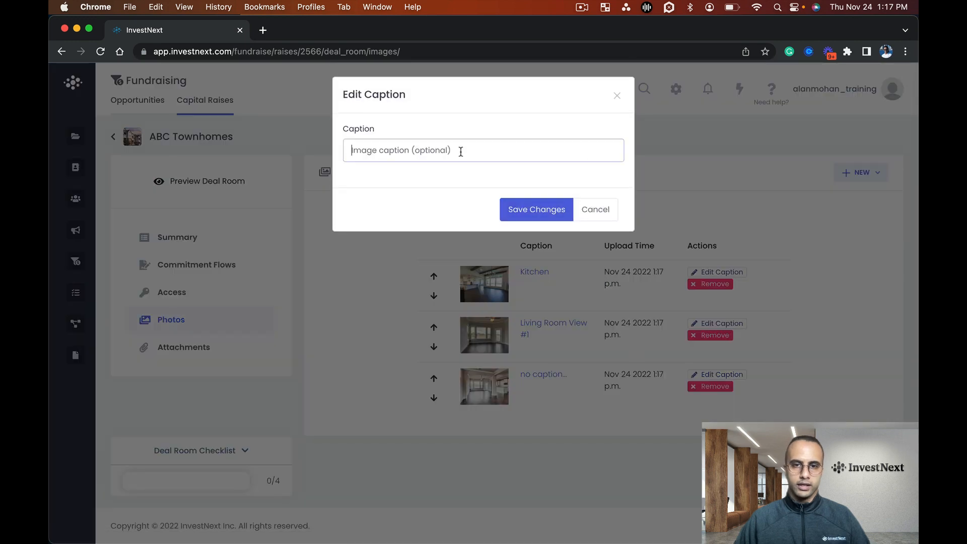
pyautogui.write('Living Room Vie')
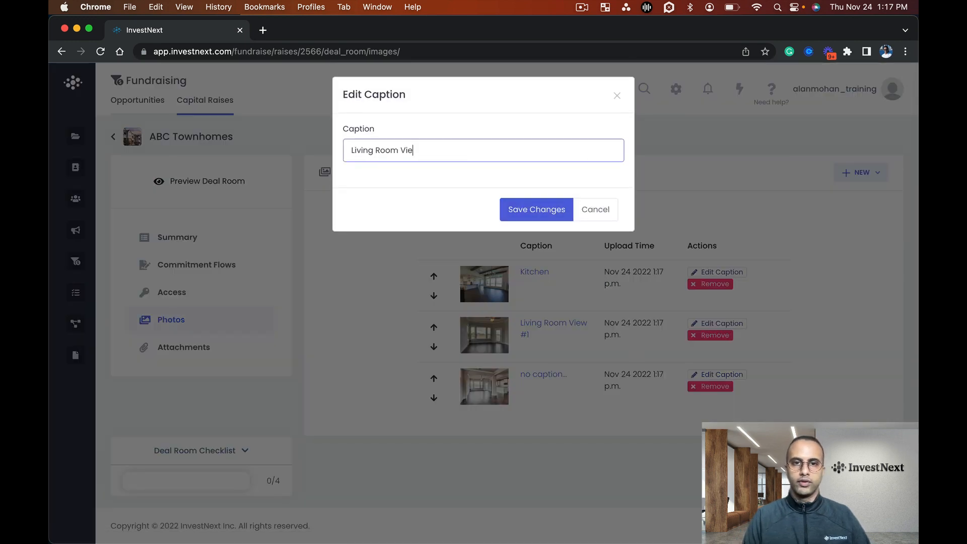
pyautogui.write('w #2')
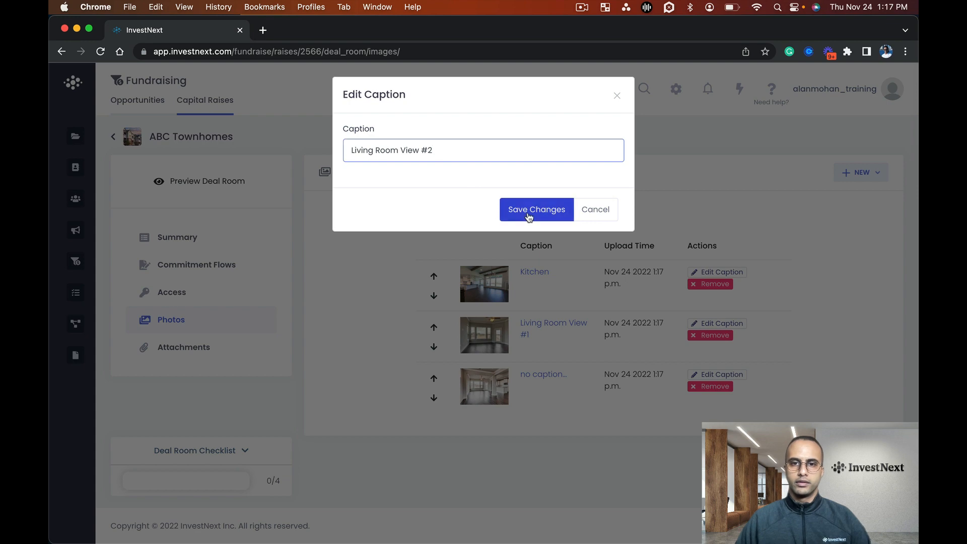
pyautogui.click(529, 214)
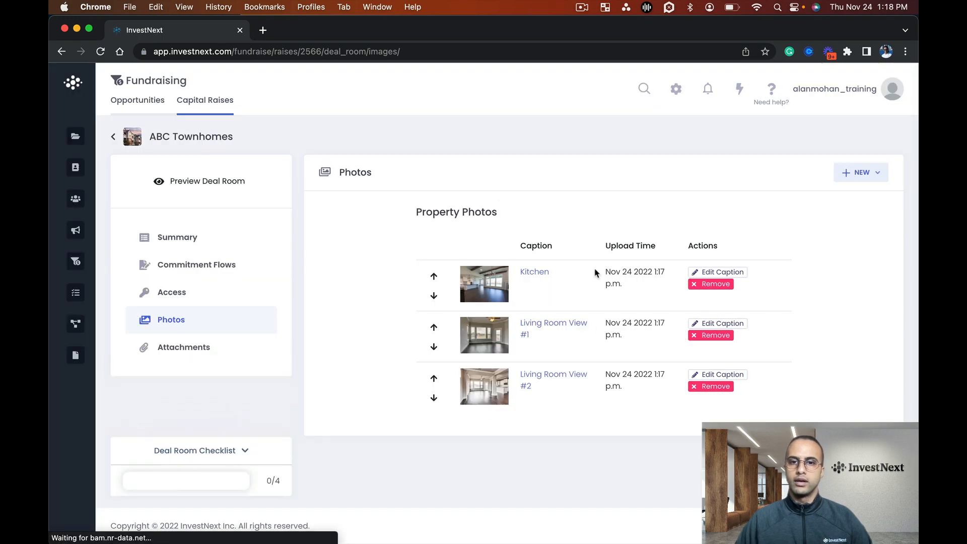
# Upload Investor Deck.pptx as a deal room attachment titled "Investor Presentation"
pyautogui.click(182, 350)
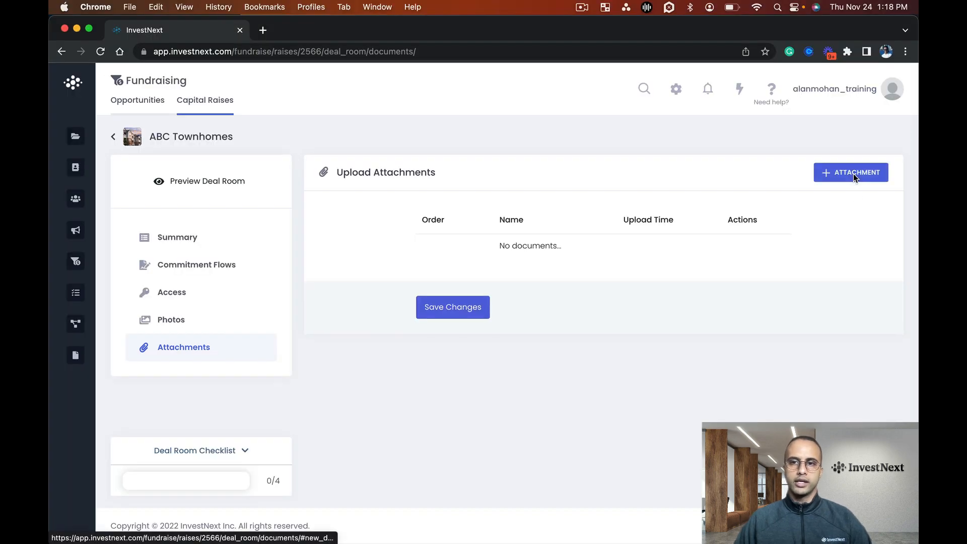
pyautogui.click(853, 173)
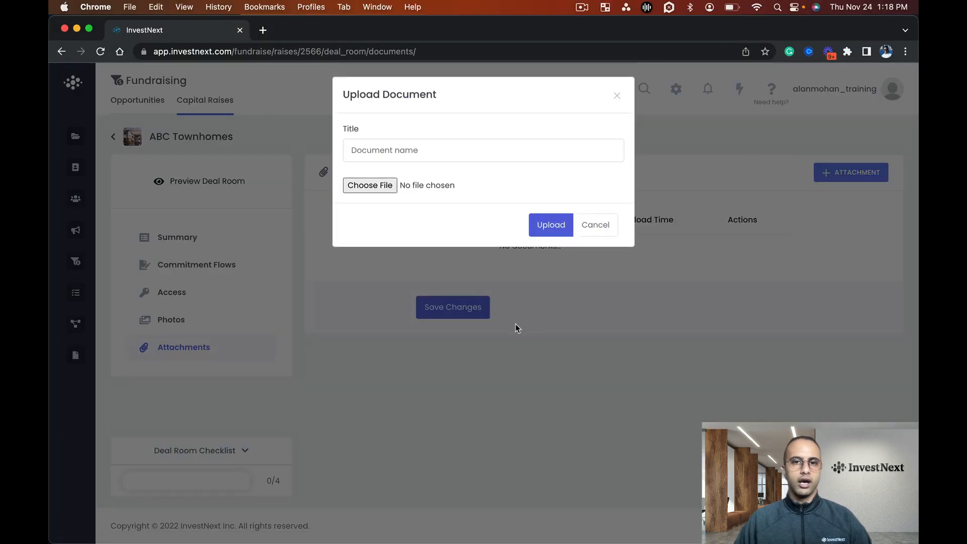
pyautogui.click(371, 186)
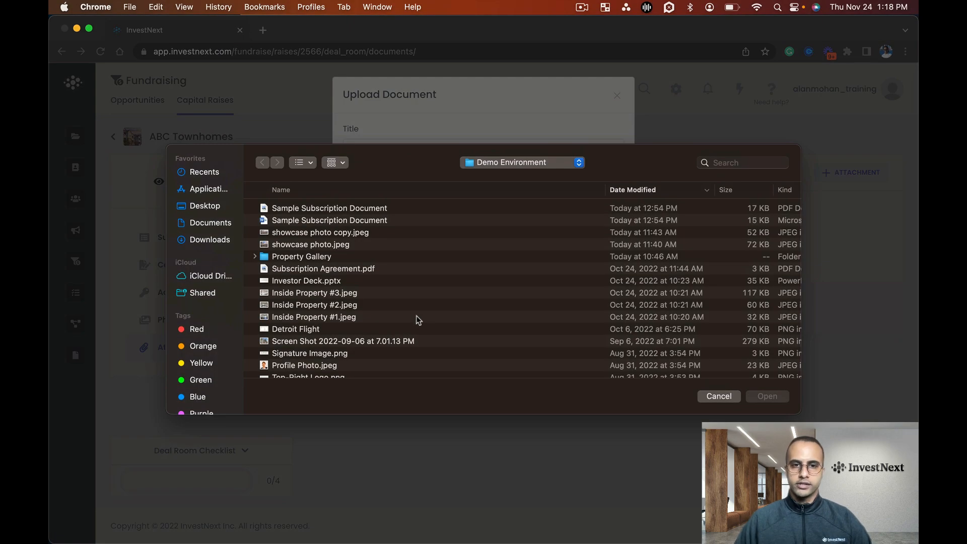
pyautogui.scroll(-2, 407, 297)
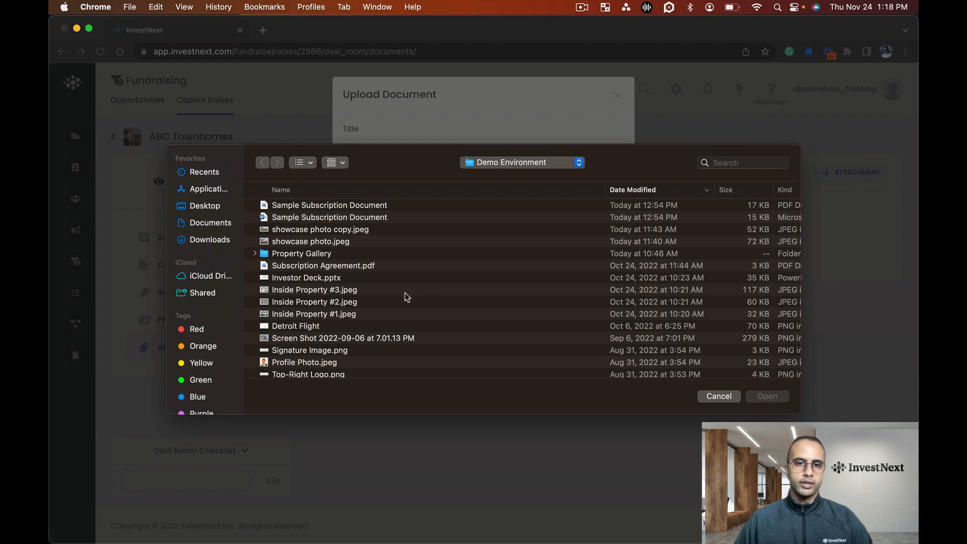
pyautogui.scroll(-3, 405, 297)
pyautogui.scroll(3, 404, 300)
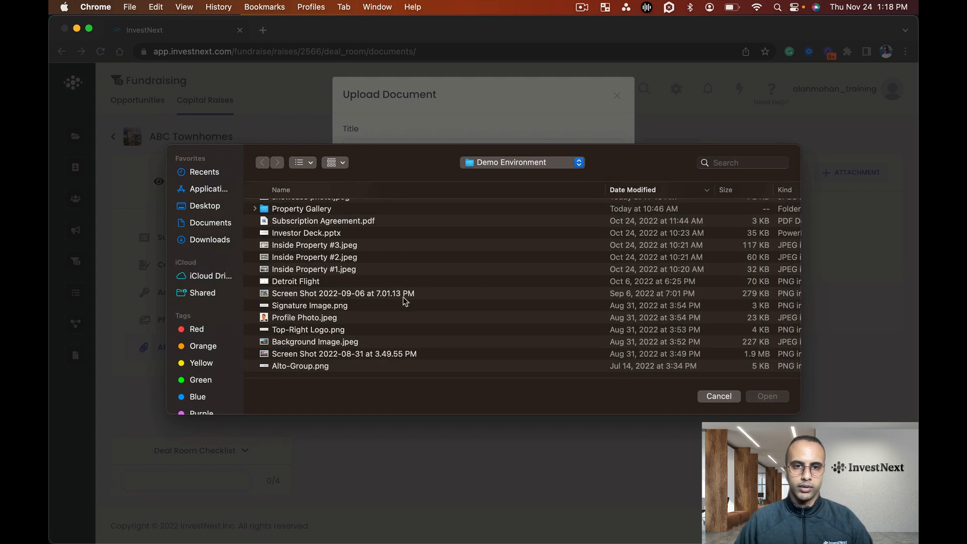
pyautogui.doubleClick(374, 268)
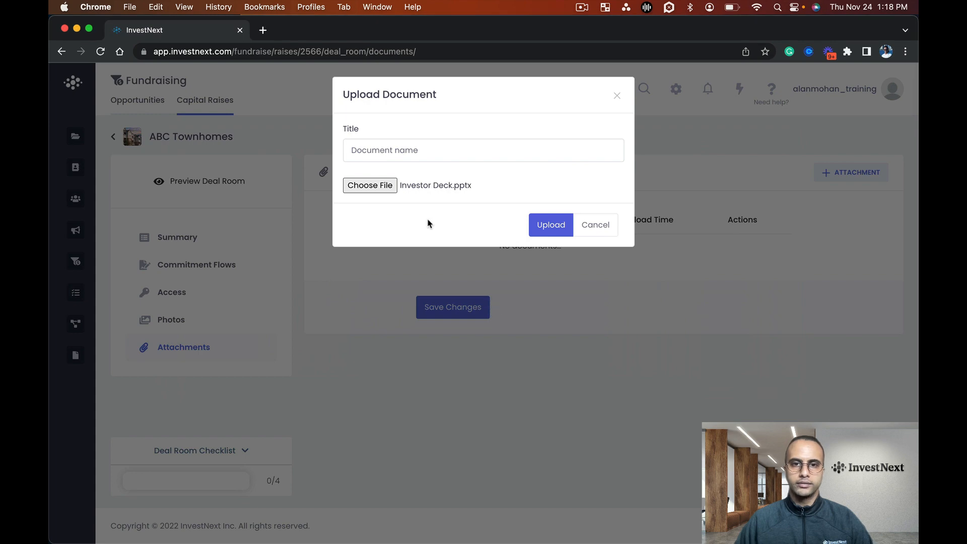
pyautogui.click(421, 152)
pyautogui.write('Inve')
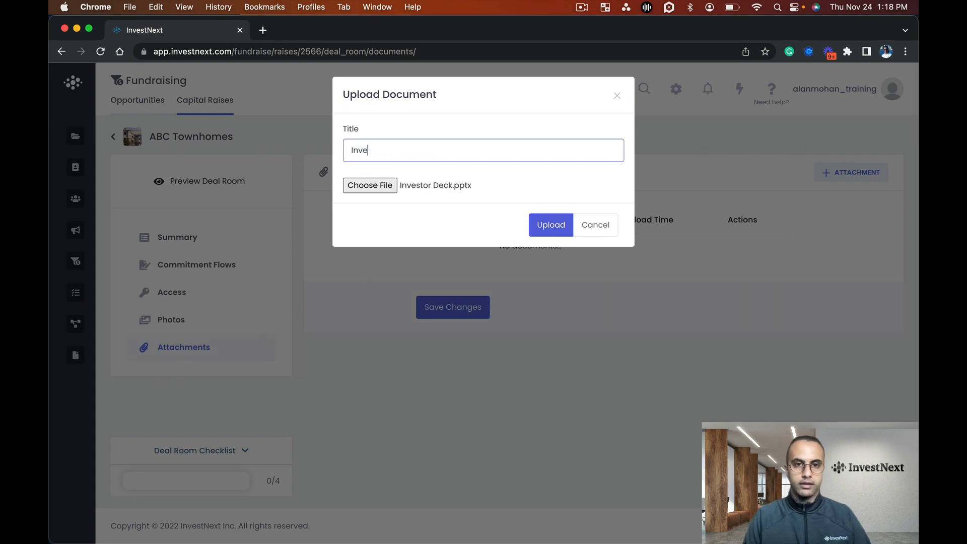
pyautogui.write('stor Presentati')
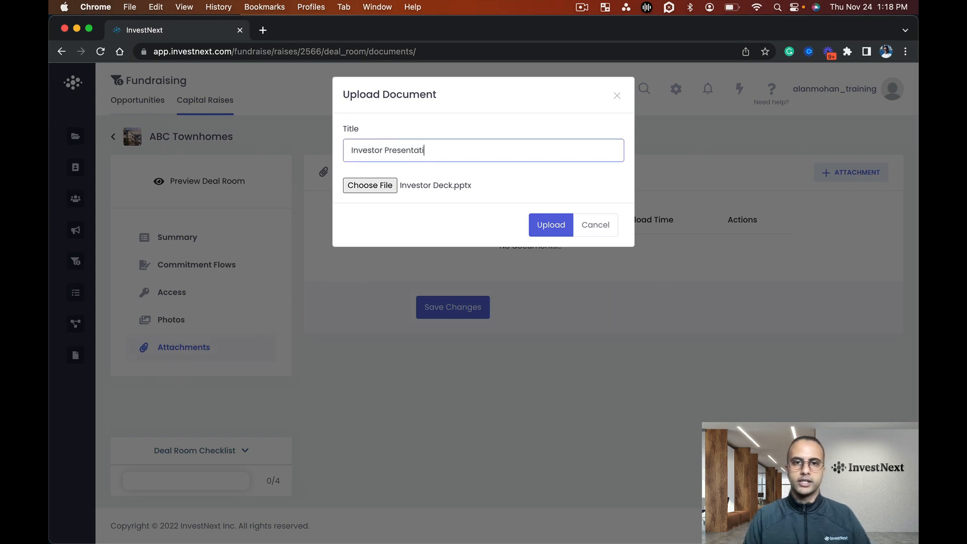
pyautogui.write('on')
pyautogui.click(546, 229)
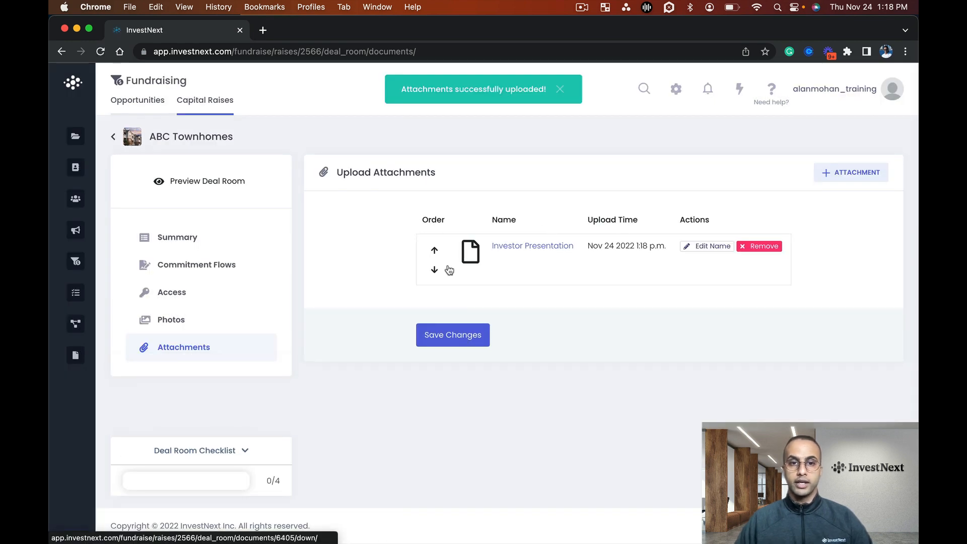
# Mark Fill in Summary Info, Add Some Photos and Add Any Attachments as complete on the Deal Room Checklist
pyautogui.click(245, 451)
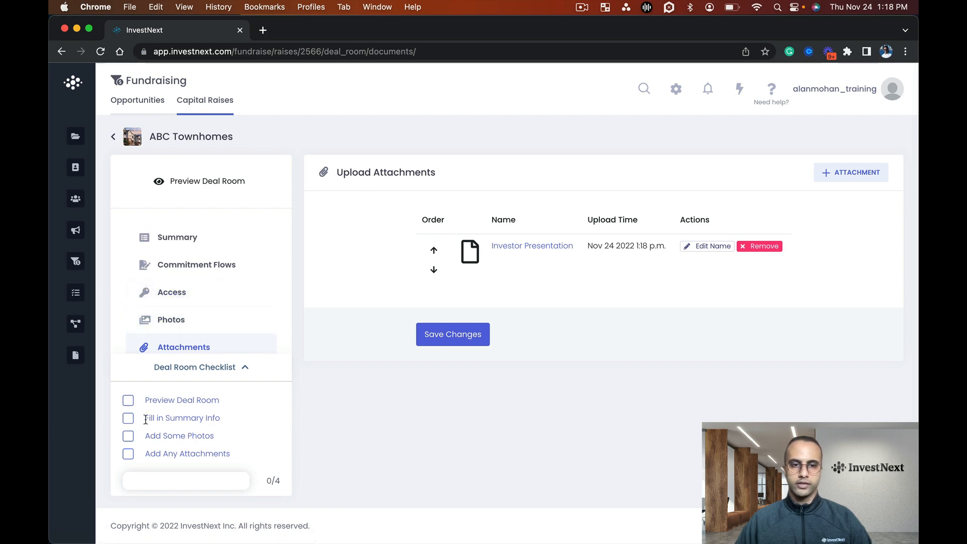
pyautogui.click(128, 419)
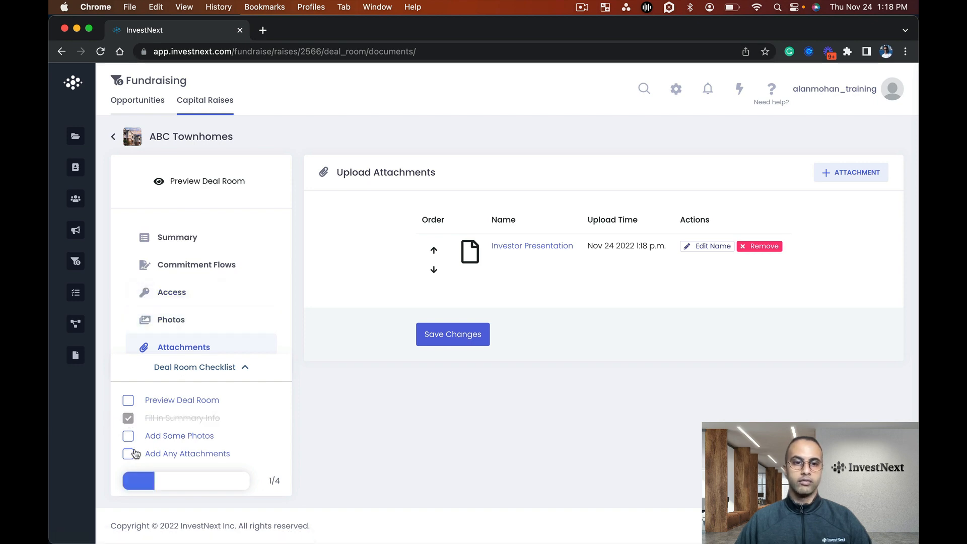
pyautogui.click(129, 436)
pyautogui.click(129, 456)
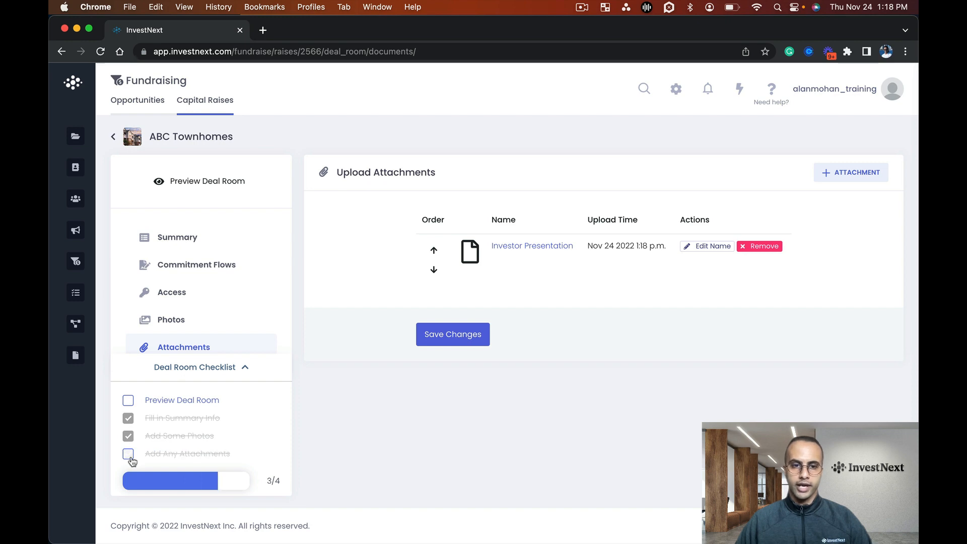
# Preview the ABC Townhomes deal room as investors see it and browse through its captioned property photos
pyautogui.click(199, 182)
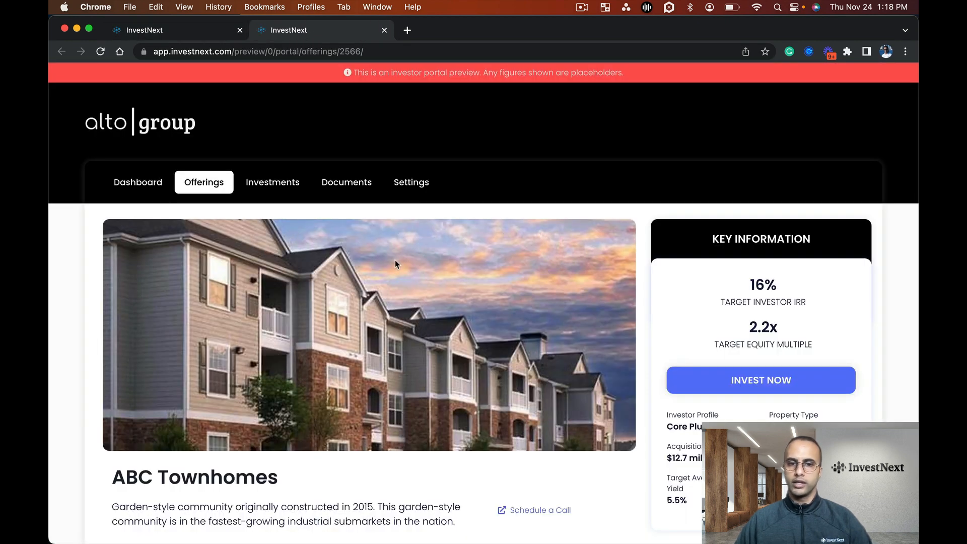
pyautogui.scroll(-3, 396, 272)
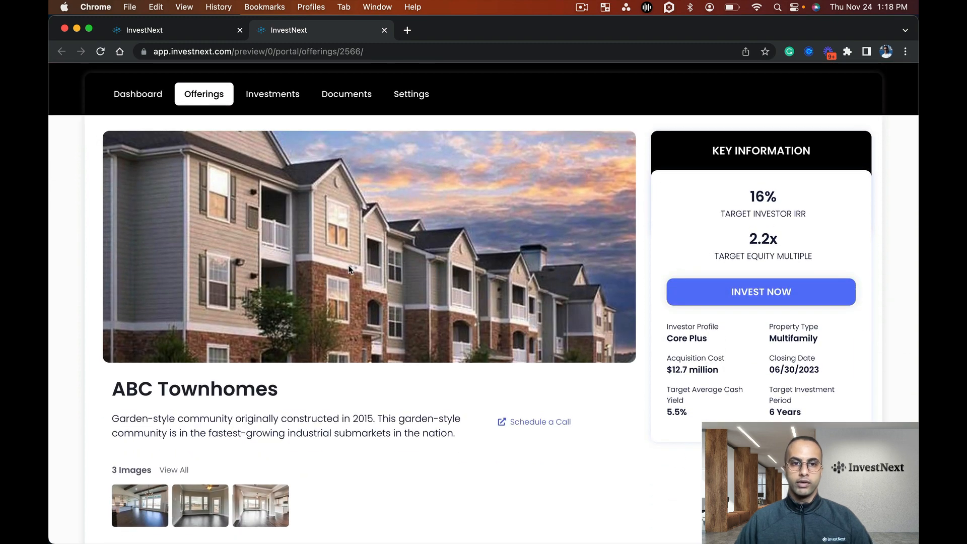
pyautogui.scroll(-5, 407, 304)
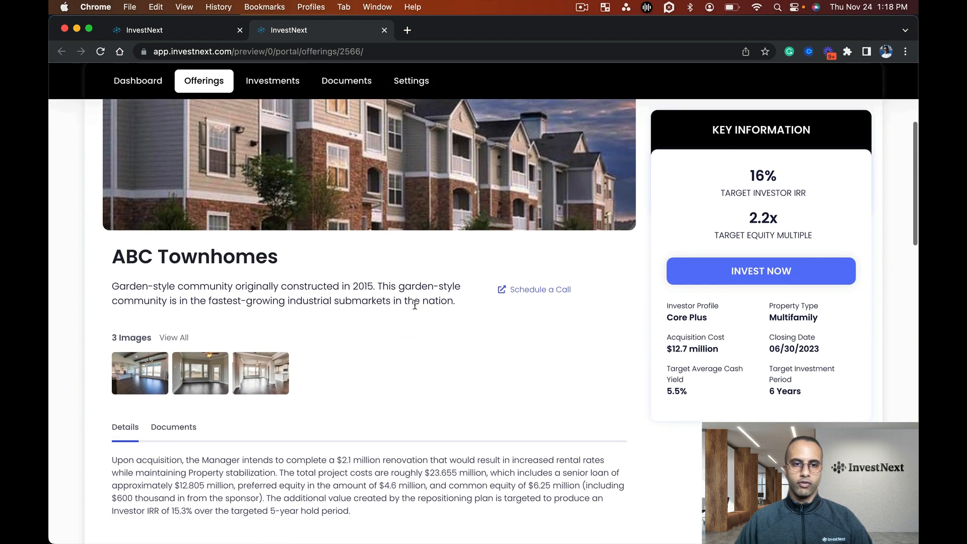
pyautogui.click(166, 334)
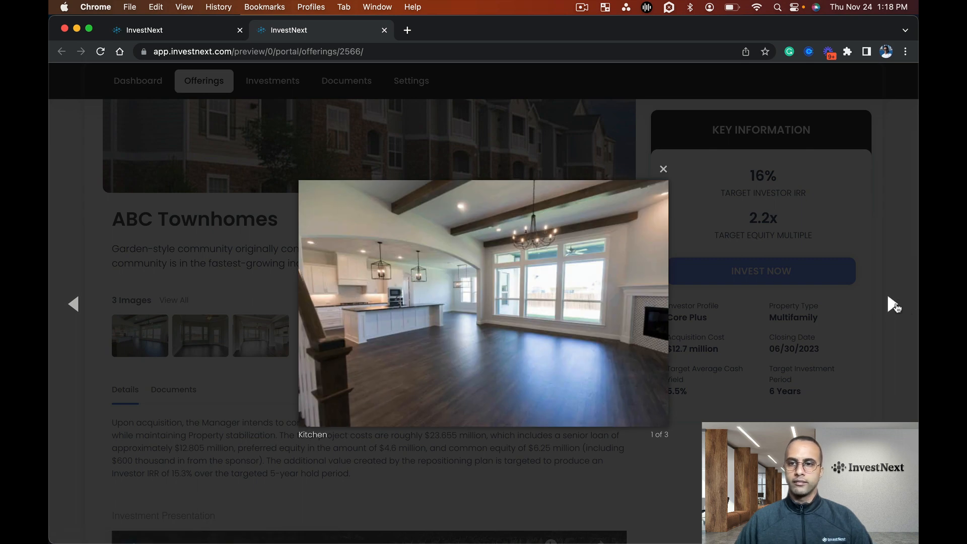
pyautogui.click(892, 304)
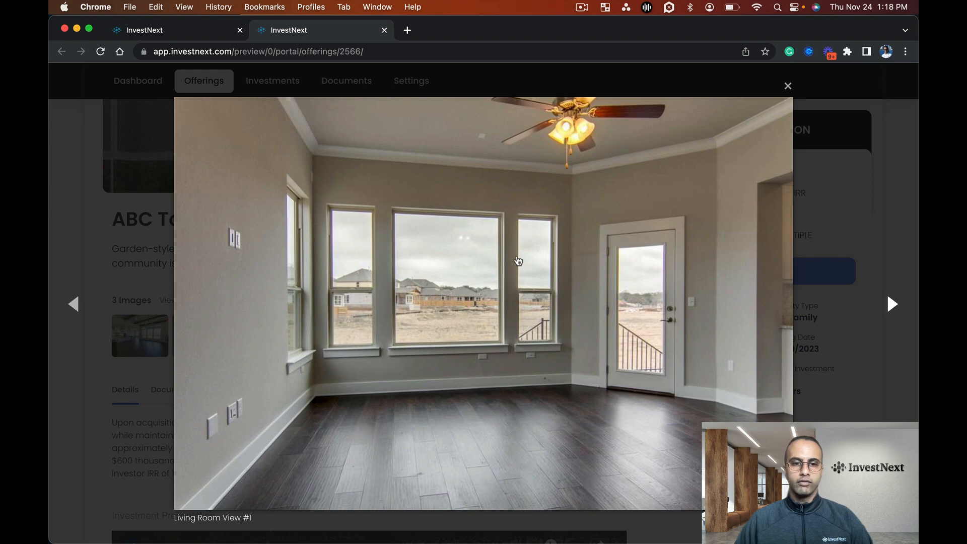
pyautogui.click(882, 311)
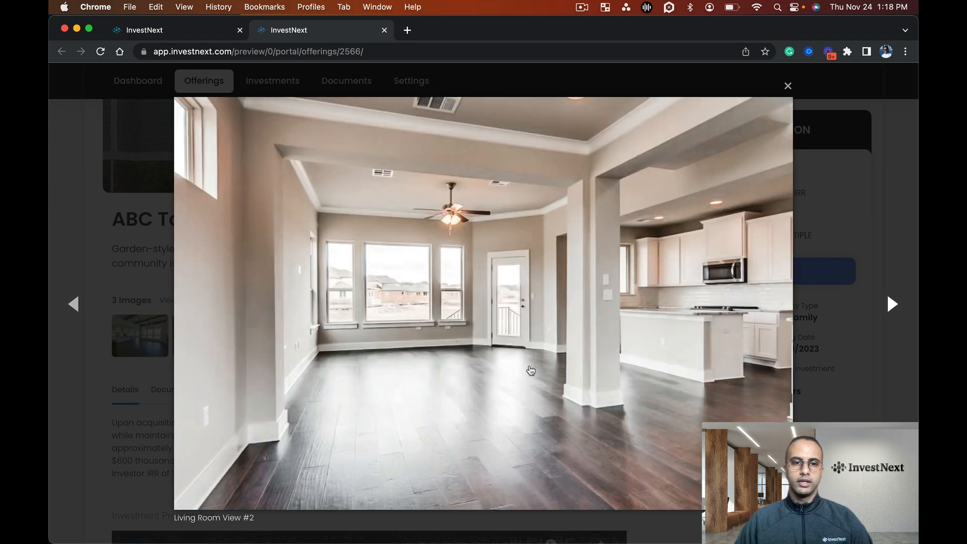
pyautogui.click(789, 88)
# Review the offering's investment presentation, key deal points and documents in the deal room preview
pyautogui.scroll(-20, 452, 374)
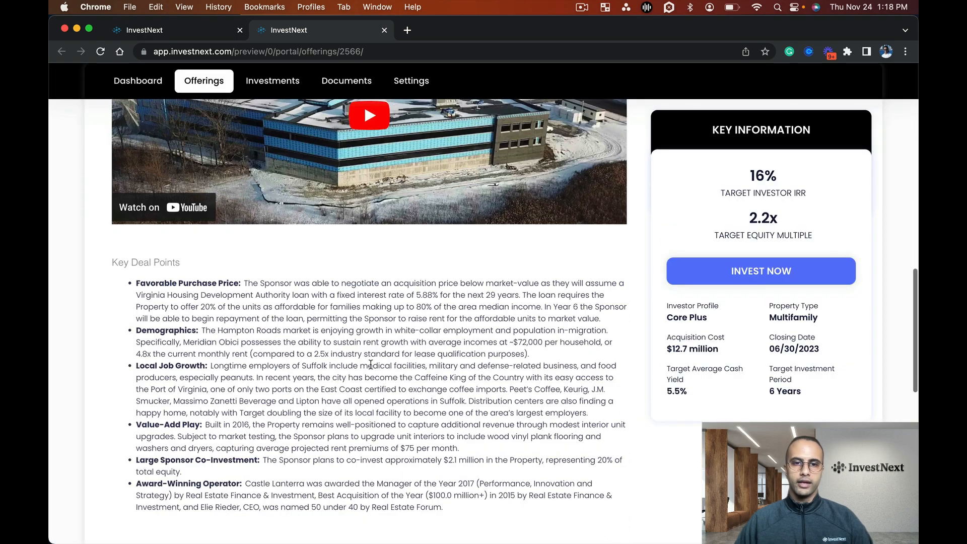
pyautogui.scroll(20, 378, 267)
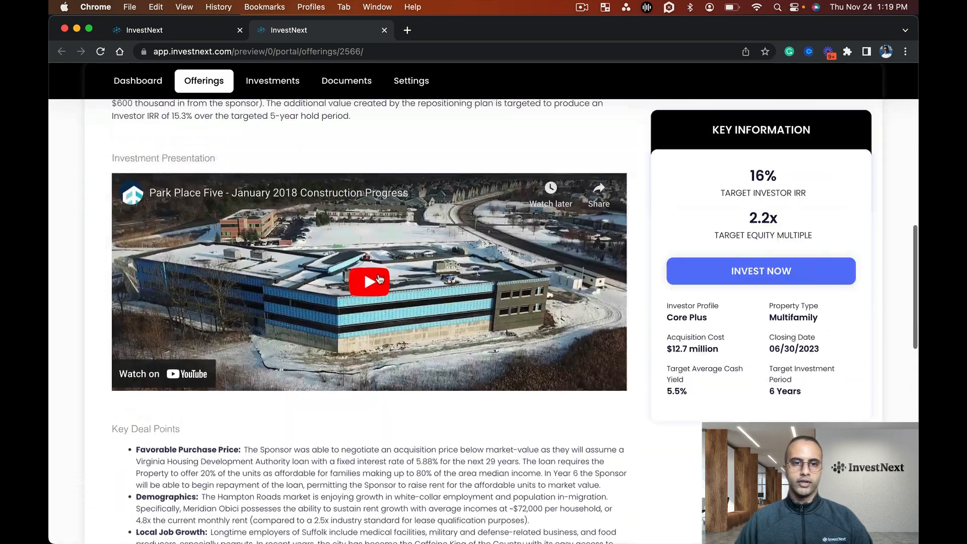
pyautogui.scroll(3, 379, 279)
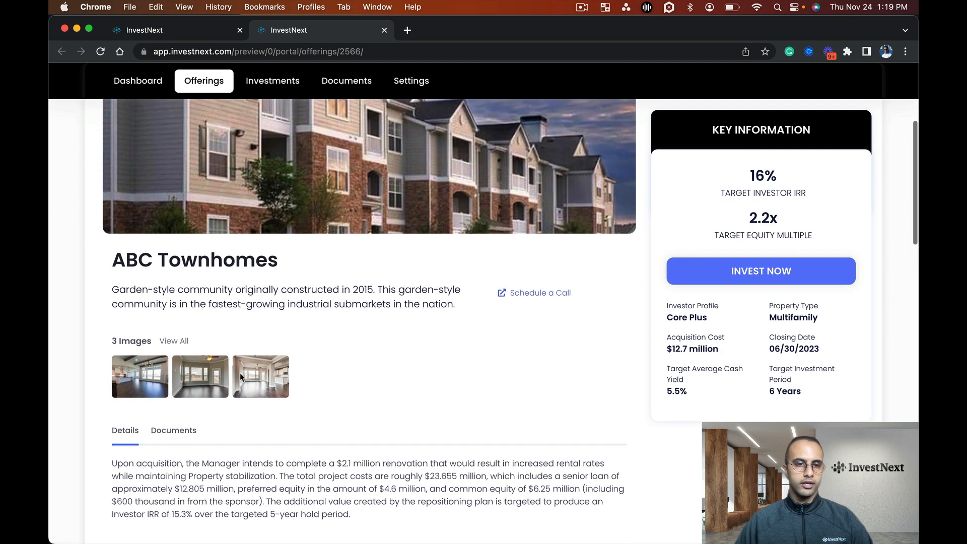
pyautogui.click(192, 431)
pyautogui.scroll(-2, 255, 457)
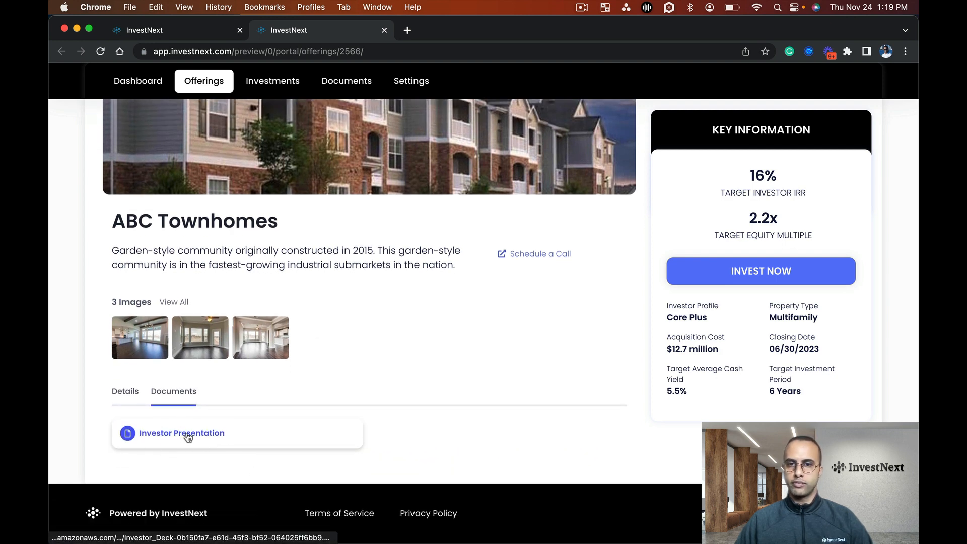
# Return to the deal room editor and mark Preview Deal Room as complete on the checklist
pyautogui.scroll(4, 186, 433)
pyautogui.scroll(2, 190, 433)
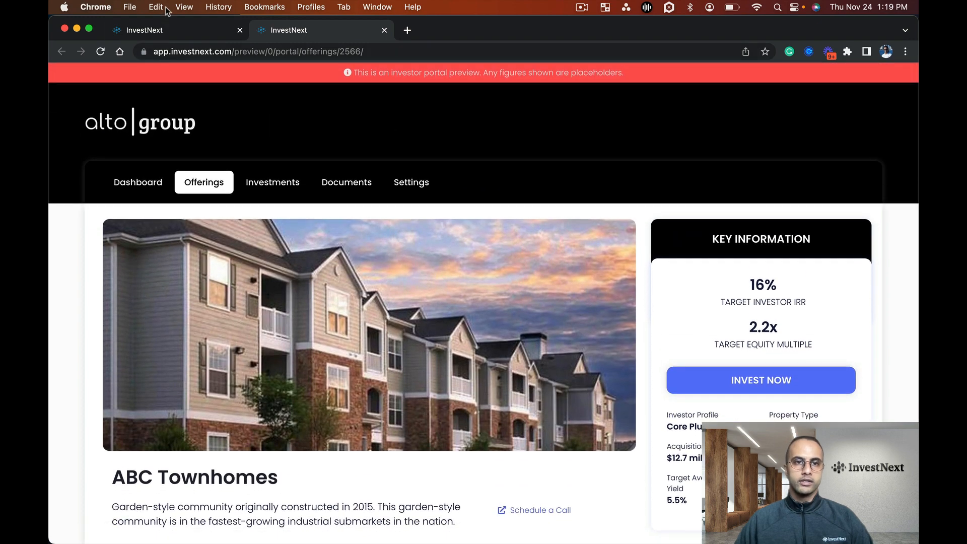
pyautogui.click(168, 30)
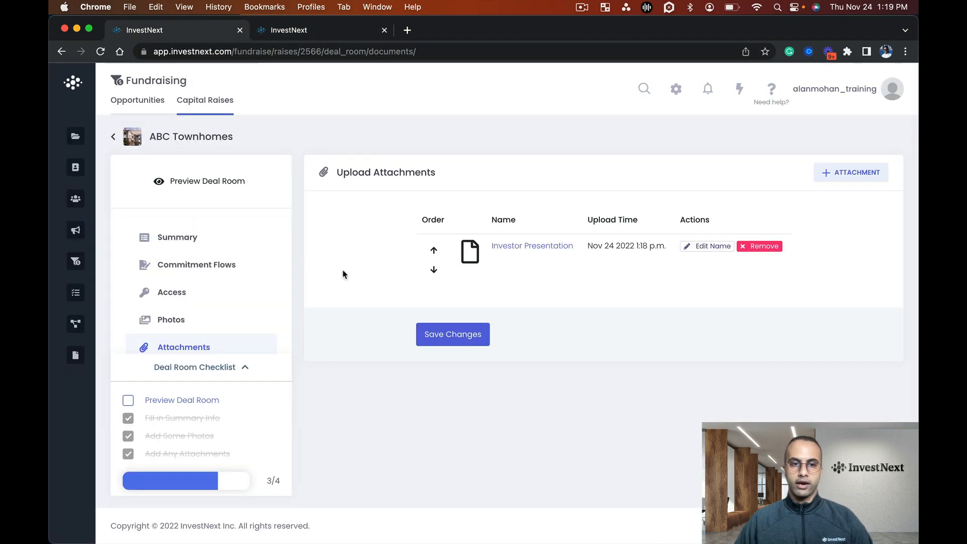
pyautogui.click(129, 402)
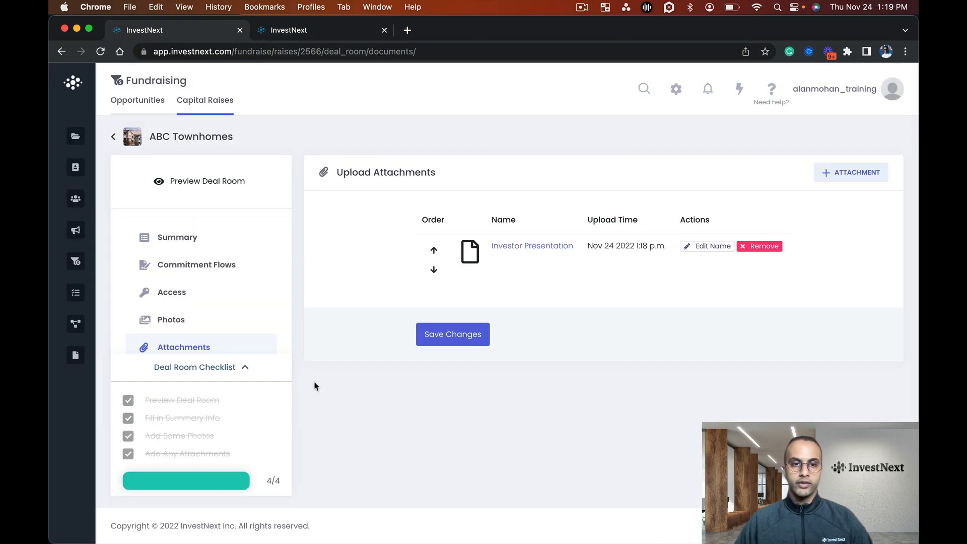
# Set the ABC Townhomes capital raise status to Active, confirming that all pertinent documents are uploaded and the raise is ready for commitments
pyautogui.click(116, 138)
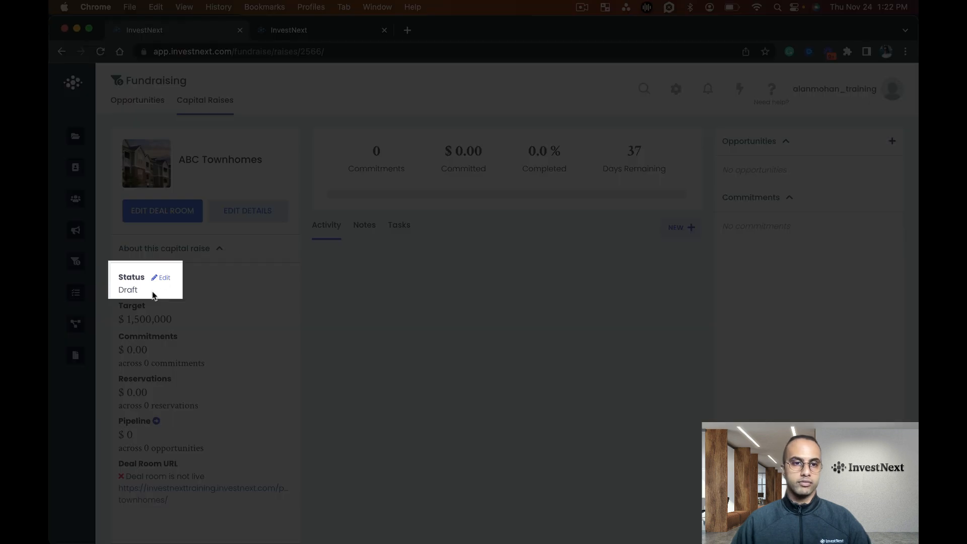
pyautogui.click(162, 277)
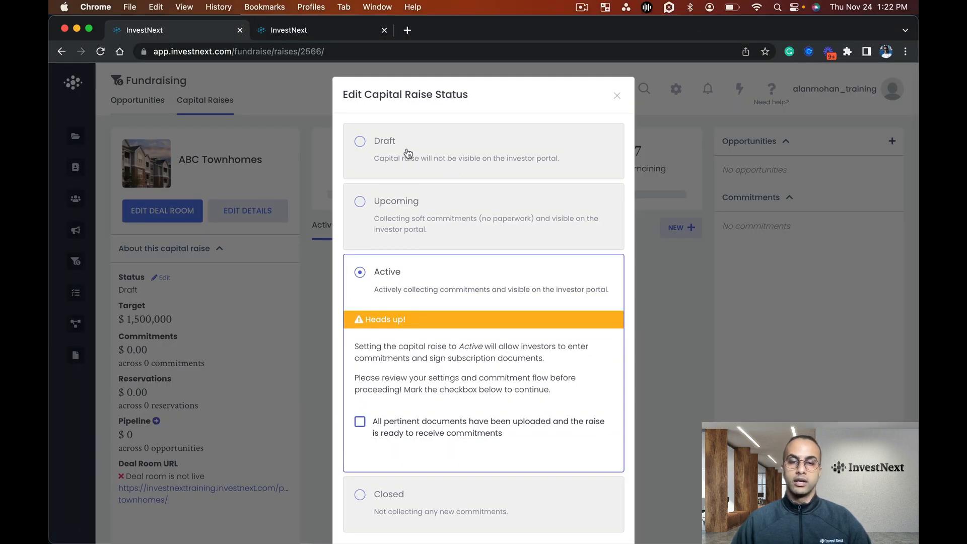
pyautogui.click(408, 154)
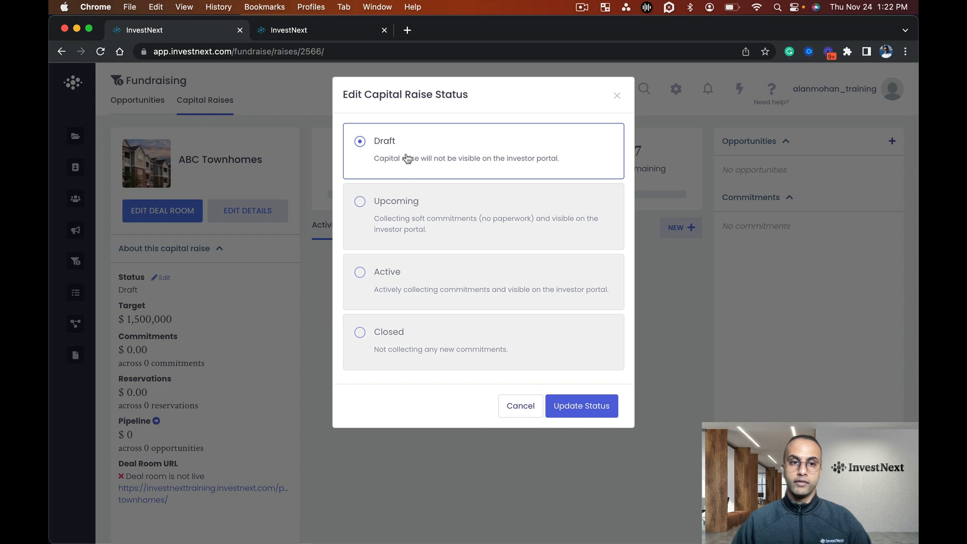
pyautogui.click(447, 222)
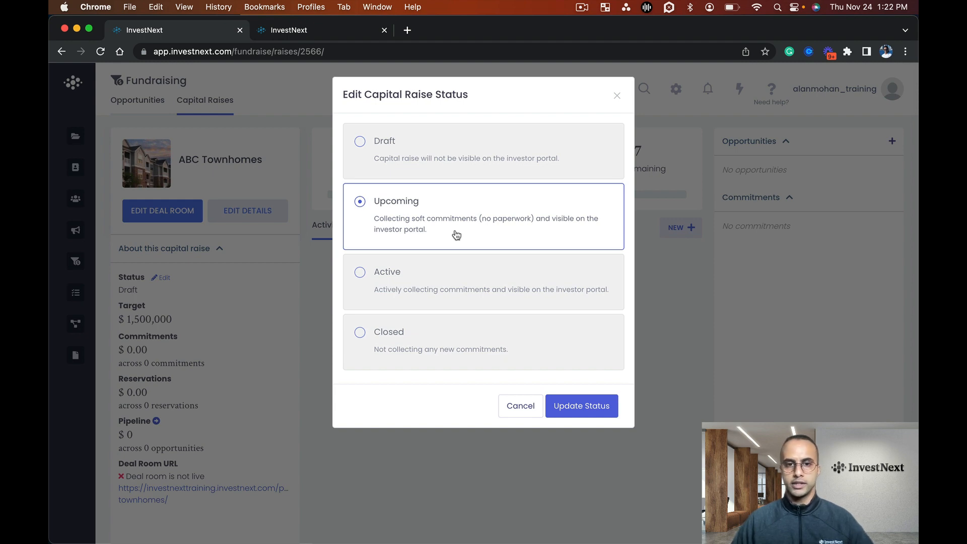
pyautogui.click(444, 293)
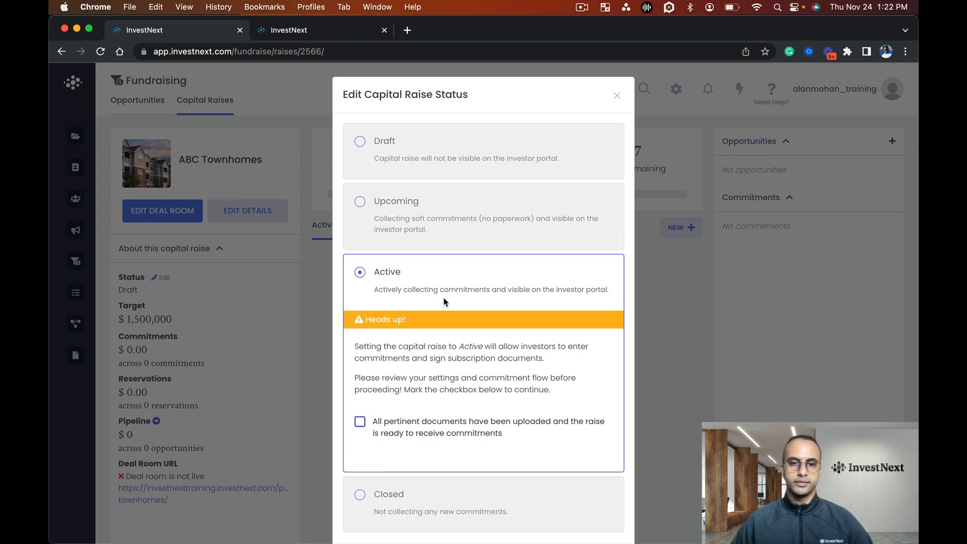
pyautogui.scroll(-2, 448, 322)
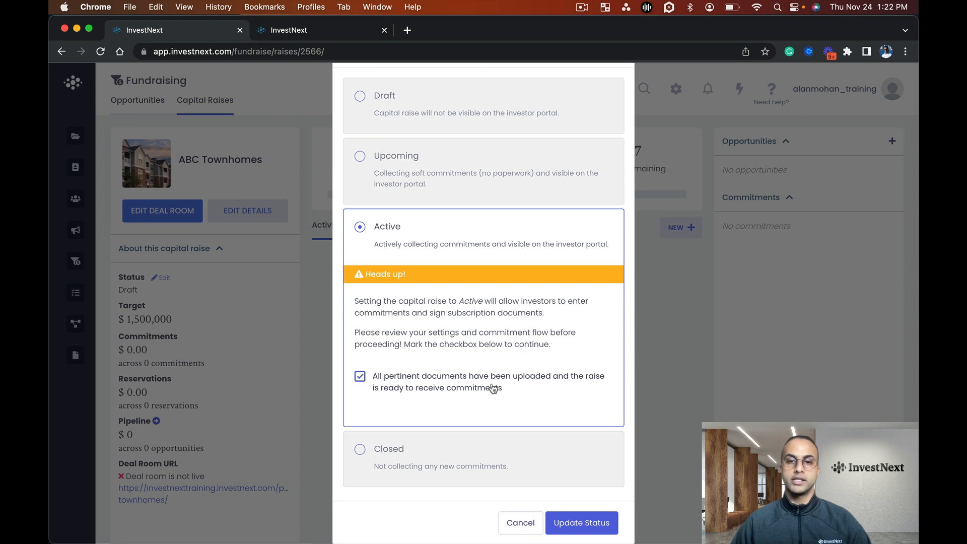
pyautogui.scroll(-1, 484, 392)
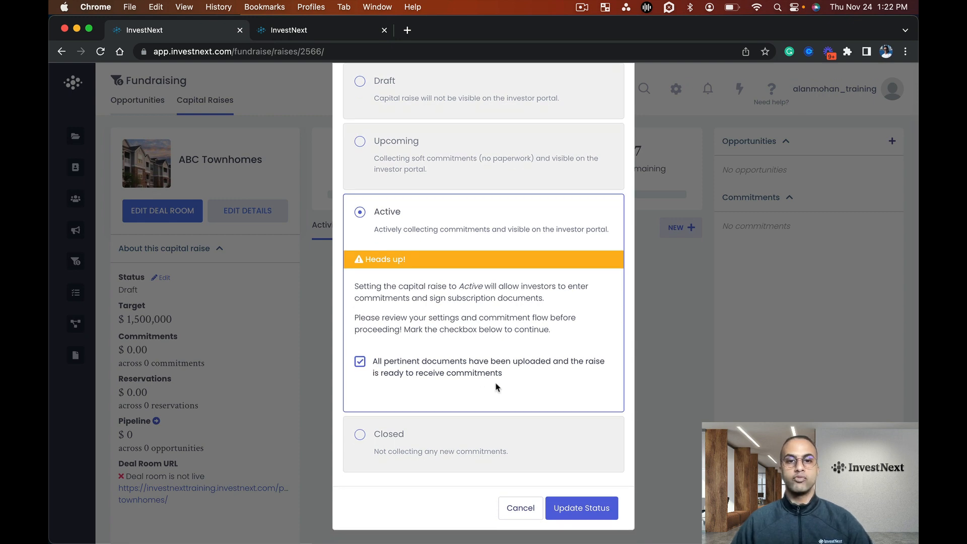
pyautogui.click(583, 508)
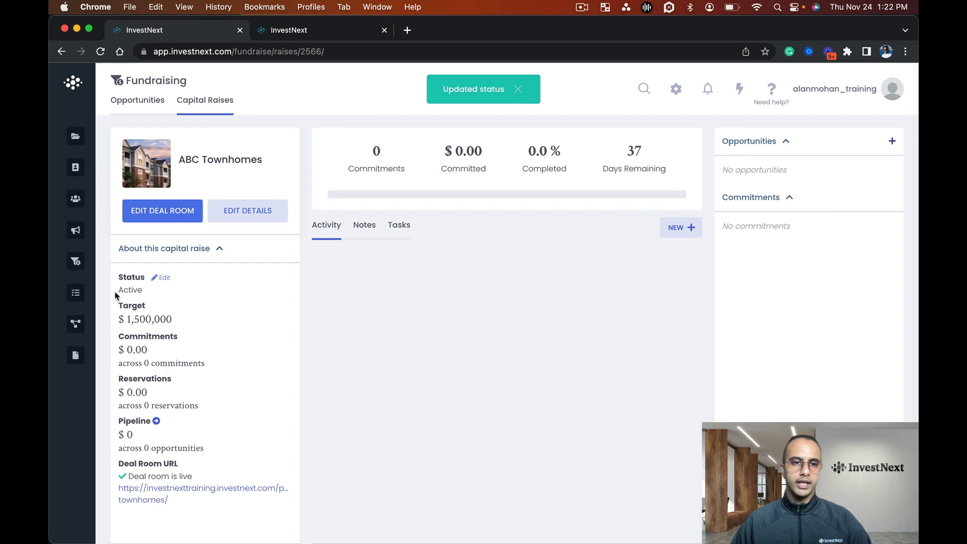
# Check the capital raise's status and deal room availability, and open the Deal Room URL to inspect the investor-facing page
pyautogui.moveTo(117, 293); pyautogui.dragTo(161, 293)
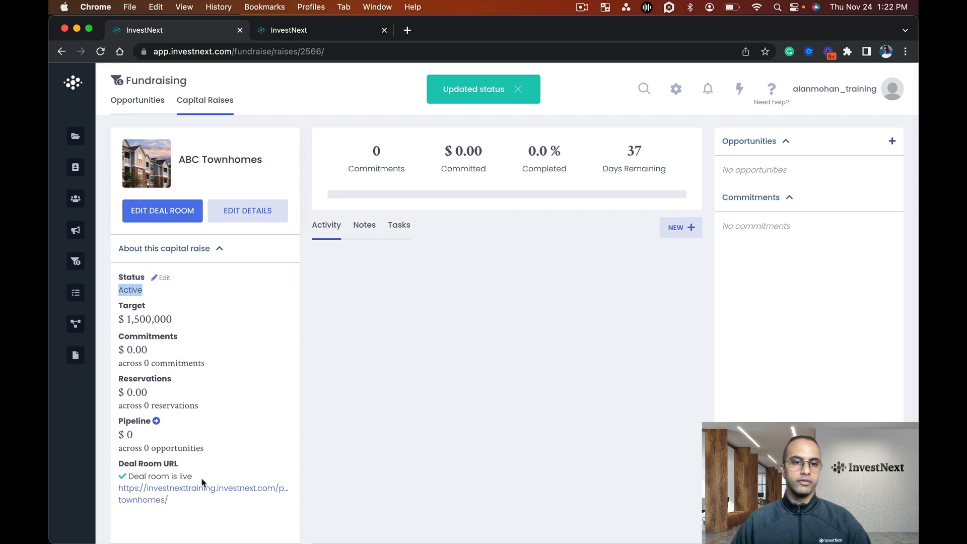
pyautogui.moveTo(211, 478); pyautogui.dragTo(119, 464)
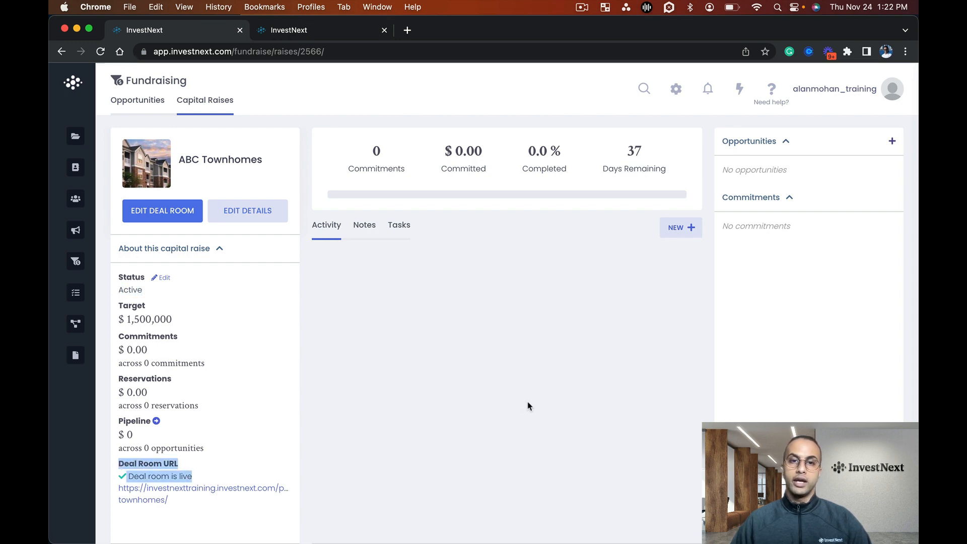
pyautogui.click(441, 357)
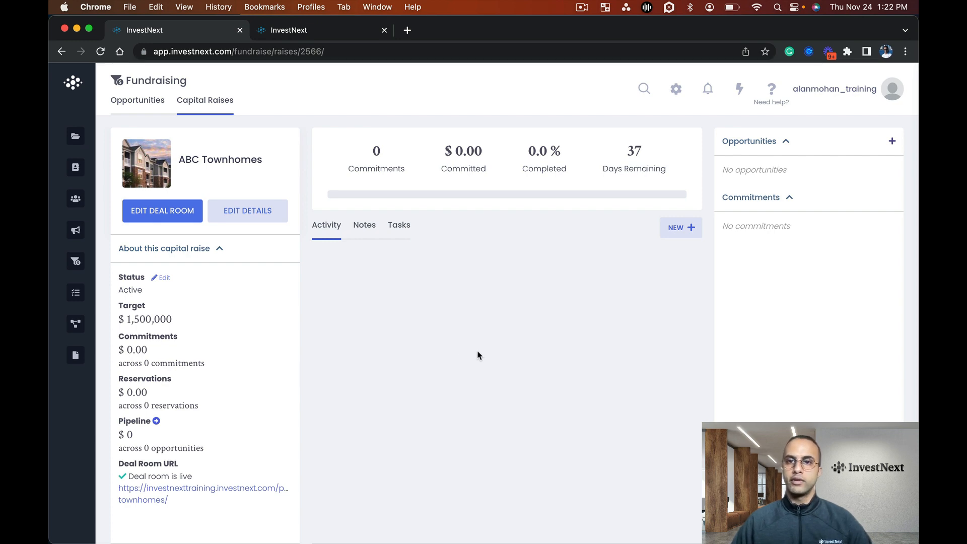
pyautogui.click(261, 495)
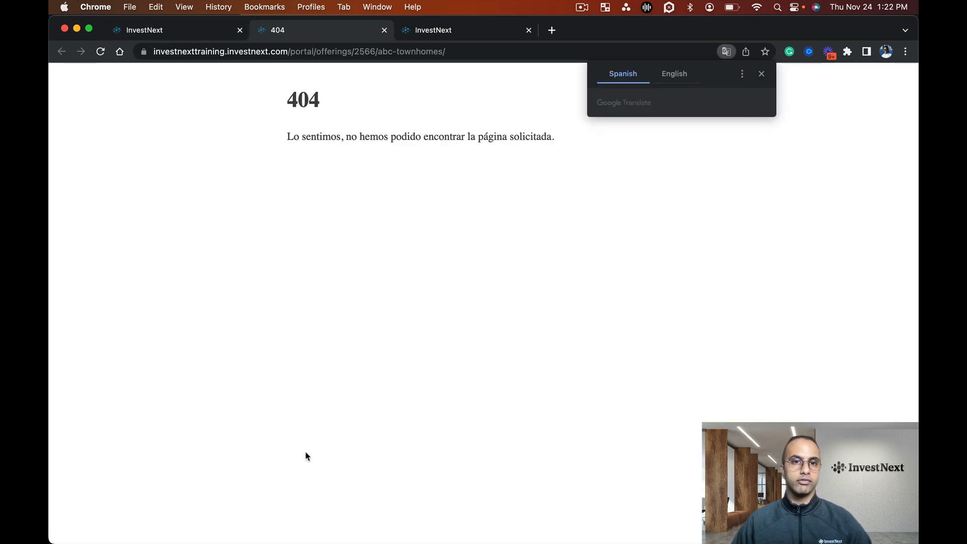
pyautogui.moveTo(335, 95); pyautogui.dragTo(287, 93)
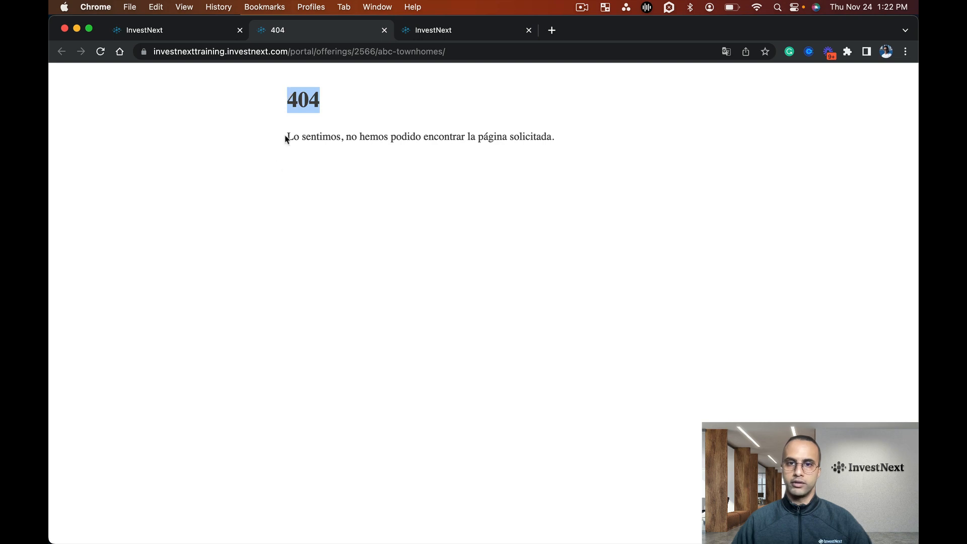
# In the Investor Portal access settings, enable the investor portal, form submissions, self registration and form submission auto approval, and save the changes
pyautogui.click(188, 31)
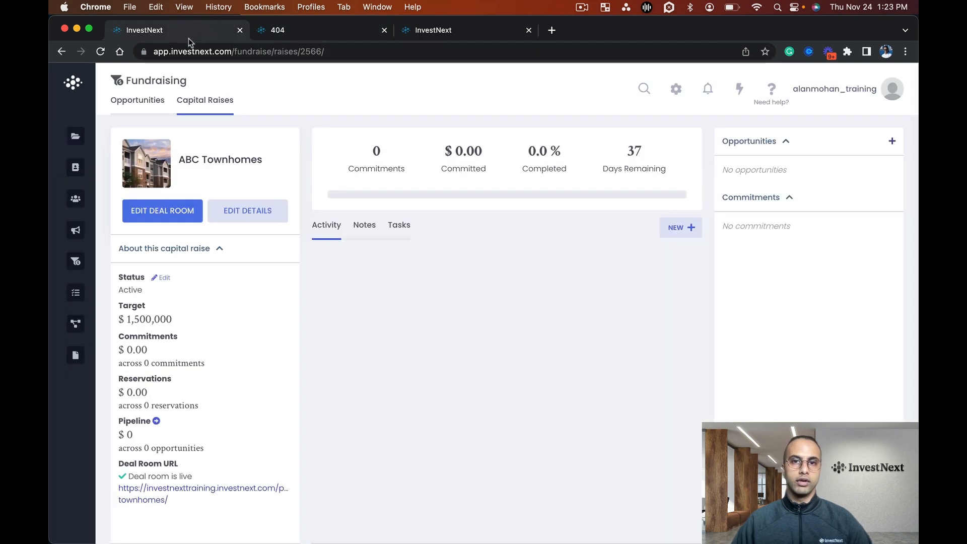
pyautogui.click(675, 91)
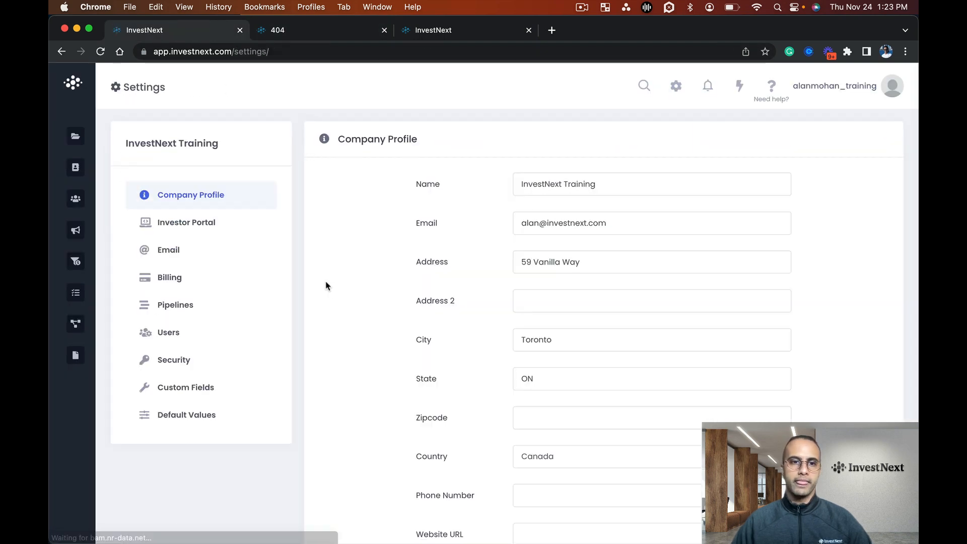
pyautogui.click(197, 223)
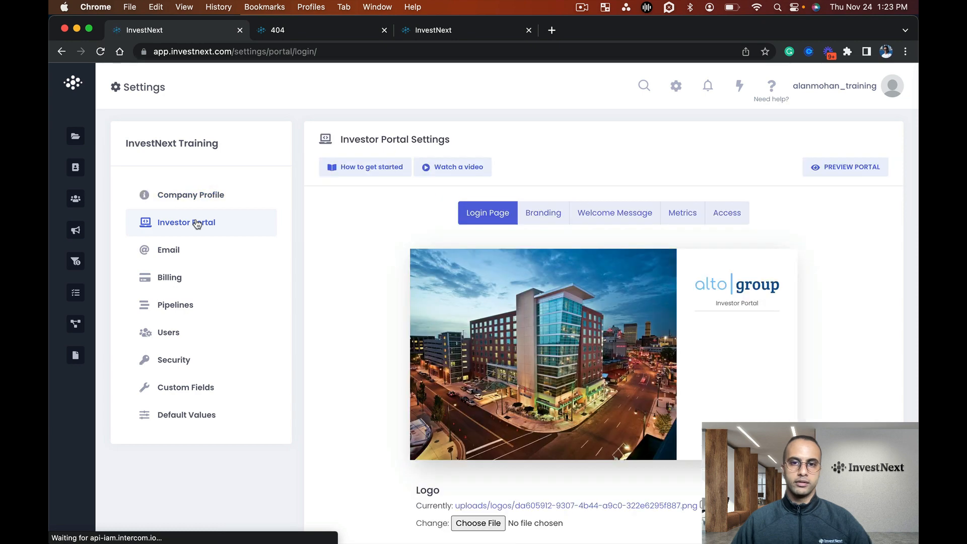
pyautogui.click(744, 218)
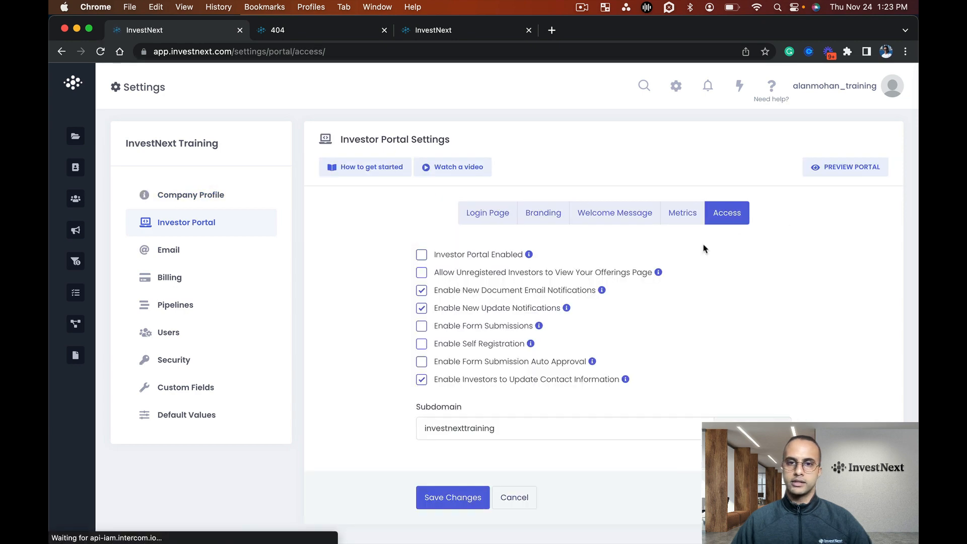
pyautogui.scroll(-1, 529, 282)
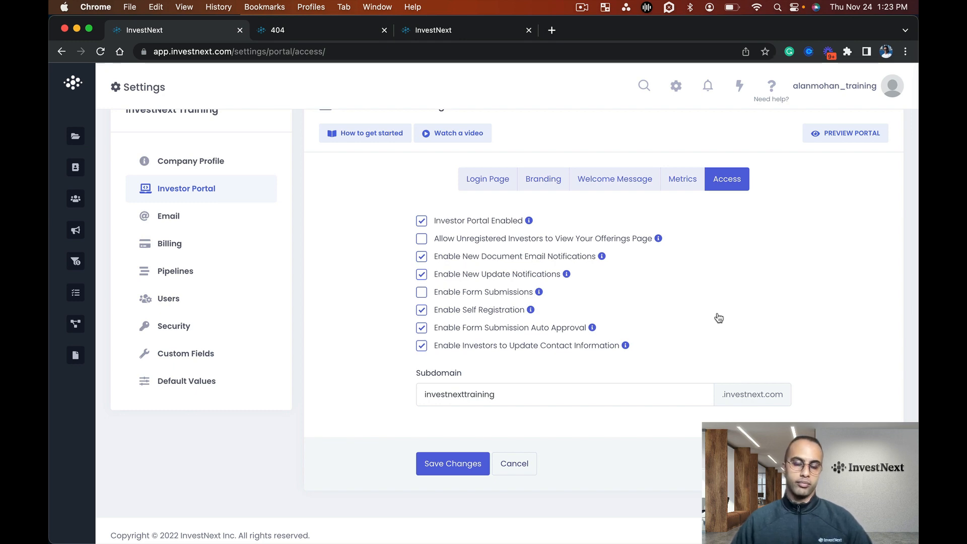
pyautogui.click(454, 472)
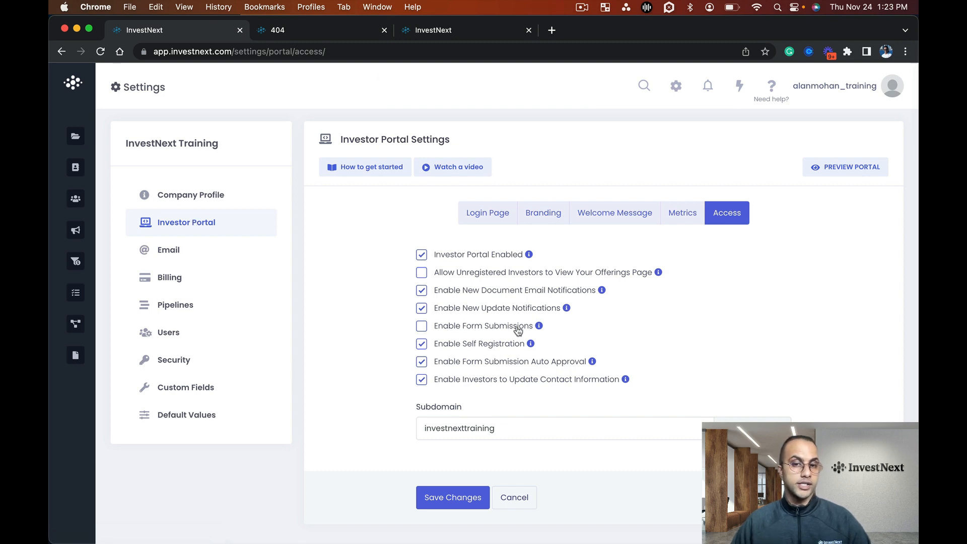
pyautogui.click(422, 327)
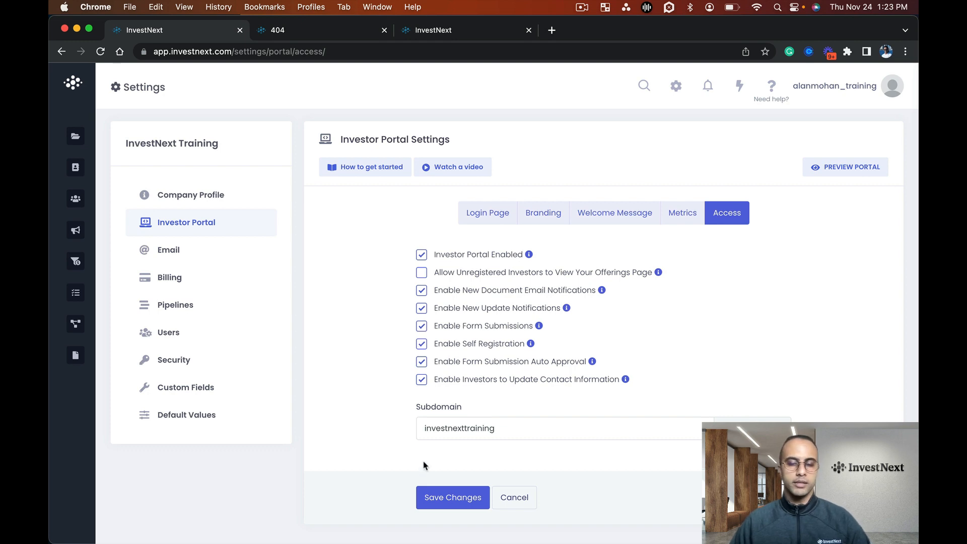
pyautogui.click(439, 502)
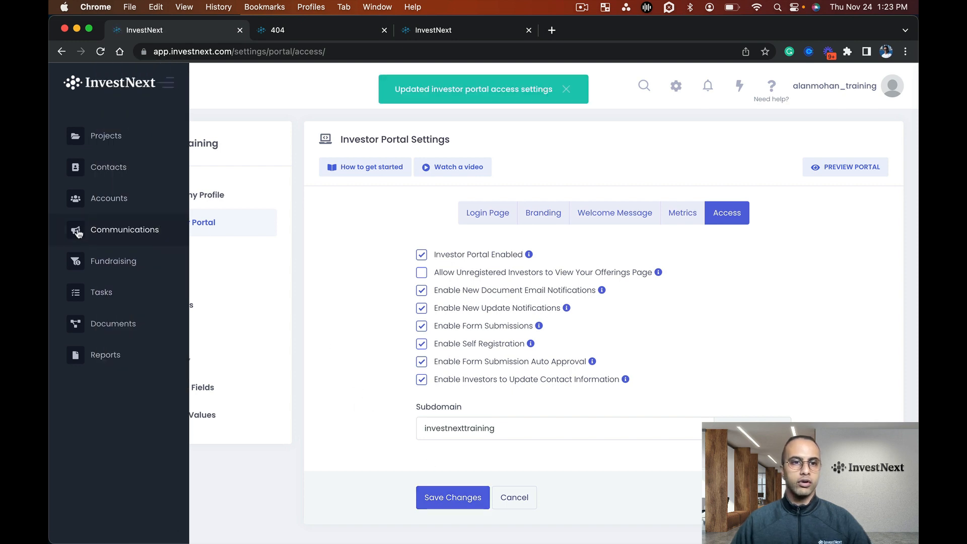
# Open the Investor Lead Form for customization in Communications and add a Birthday field to it
pyautogui.click(136, 237)
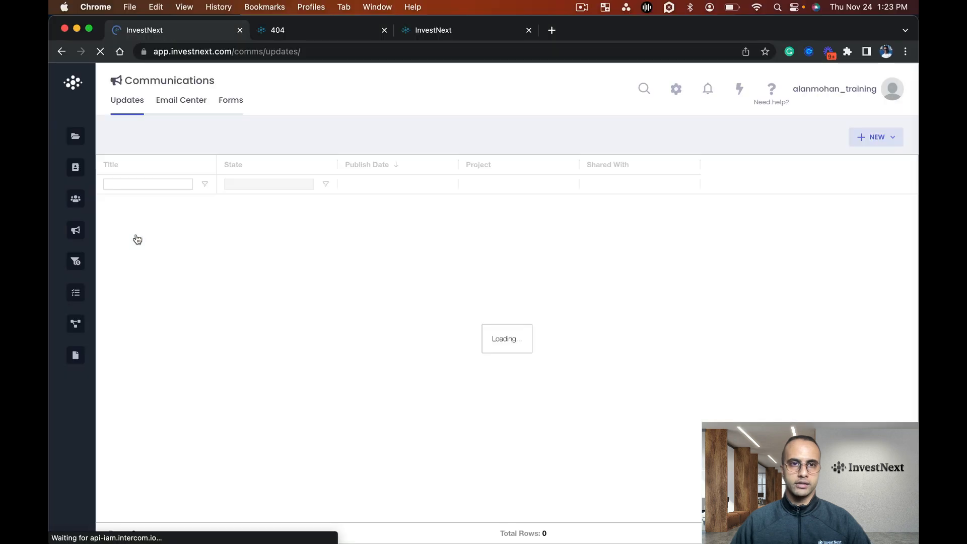
pyautogui.click(232, 102)
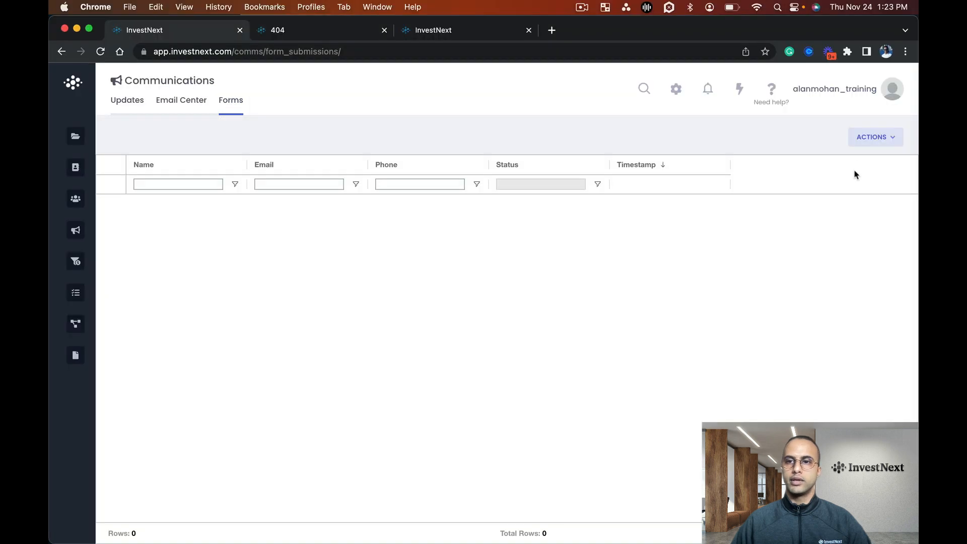
pyautogui.click(871, 140)
pyautogui.click(809, 170)
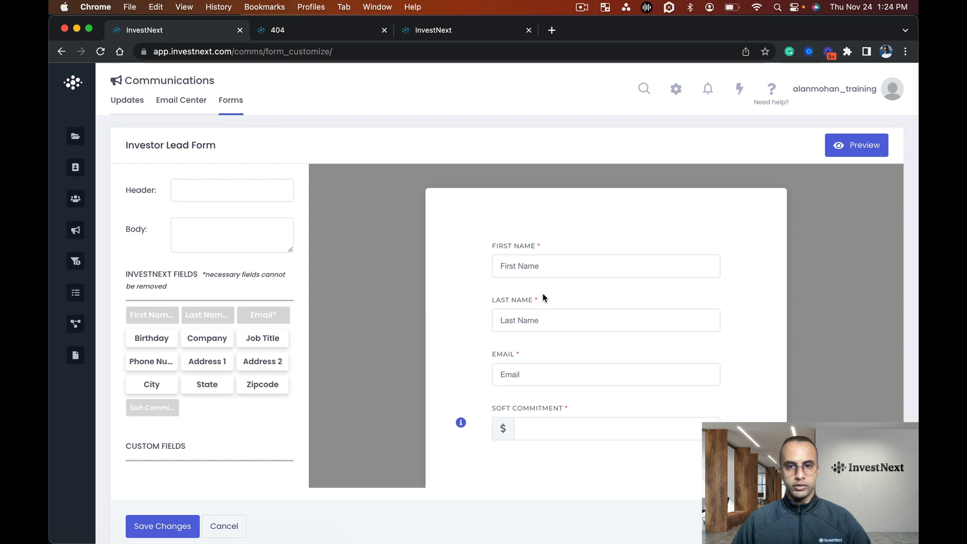
pyautogui.scroll(-2, 542, 297)
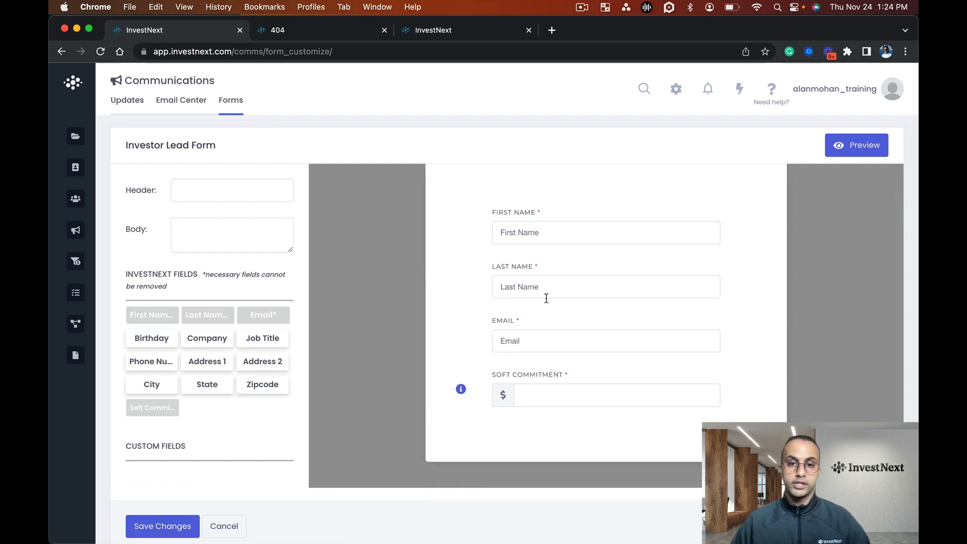
pyautogui.scroll(-1, 543, 348)
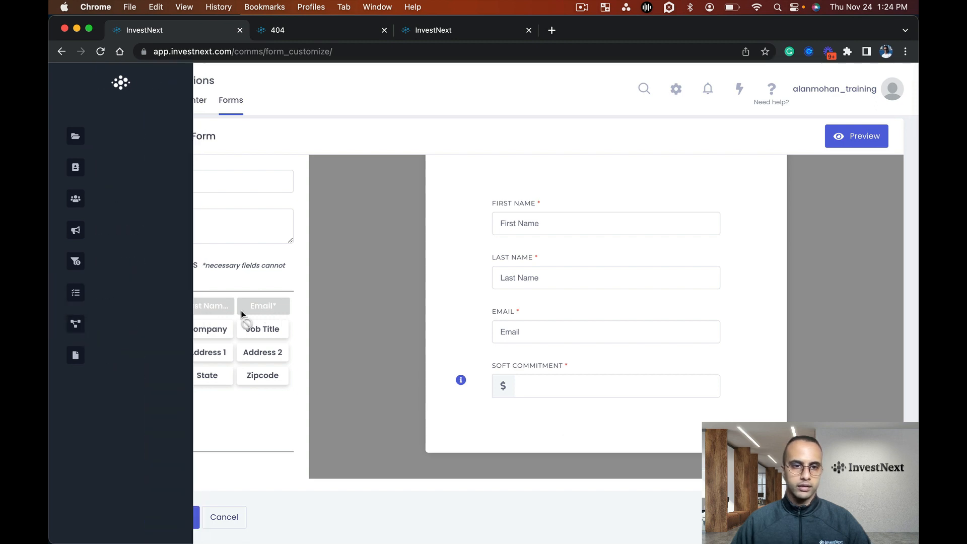
pyautogui.click(153, 329)
pyautogui.scroll(-2, 702, 403)
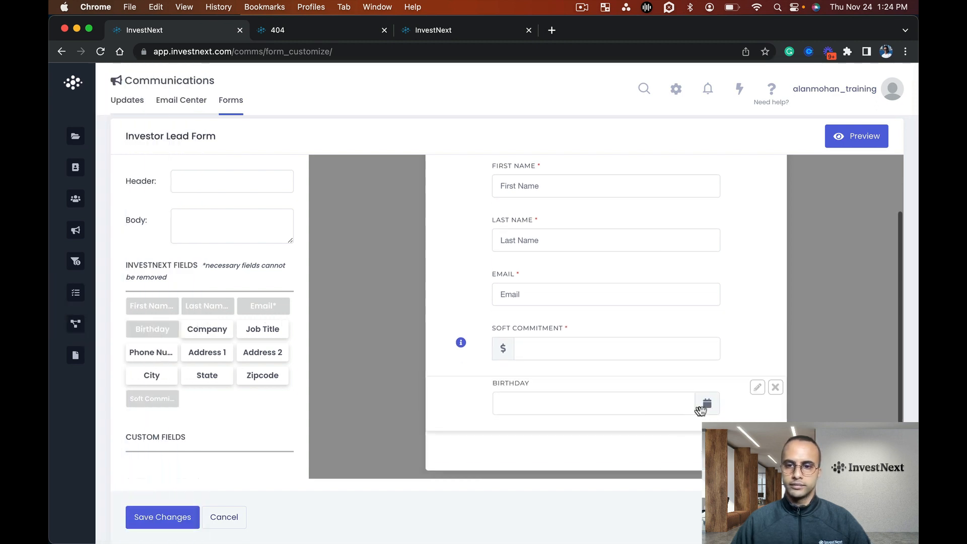
# Make the Birthday field required and set its display name to "BIRTHDAY - FILL OUT PLEASE FOR A NICE SURPRISE"
pyautogui.click(757, 388)
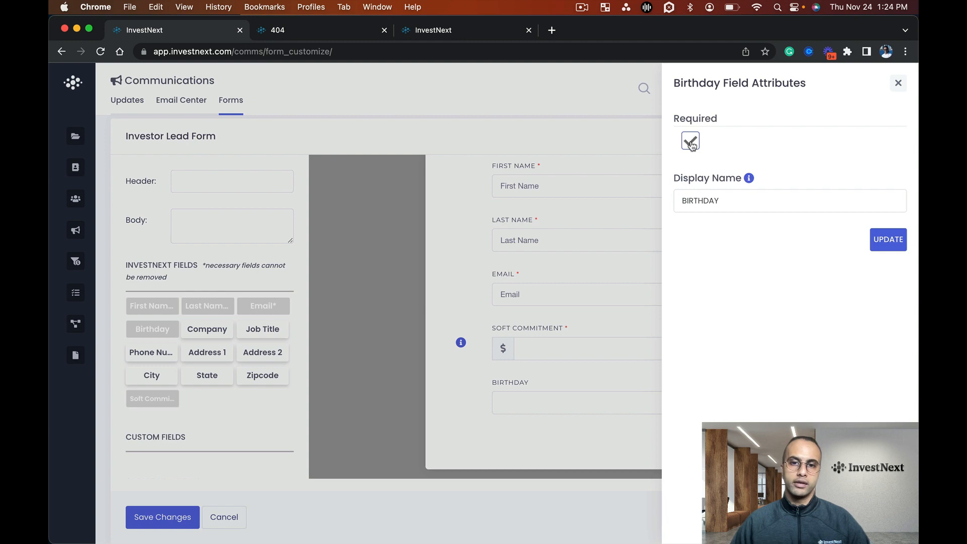
pyautogui.click(748, 200)
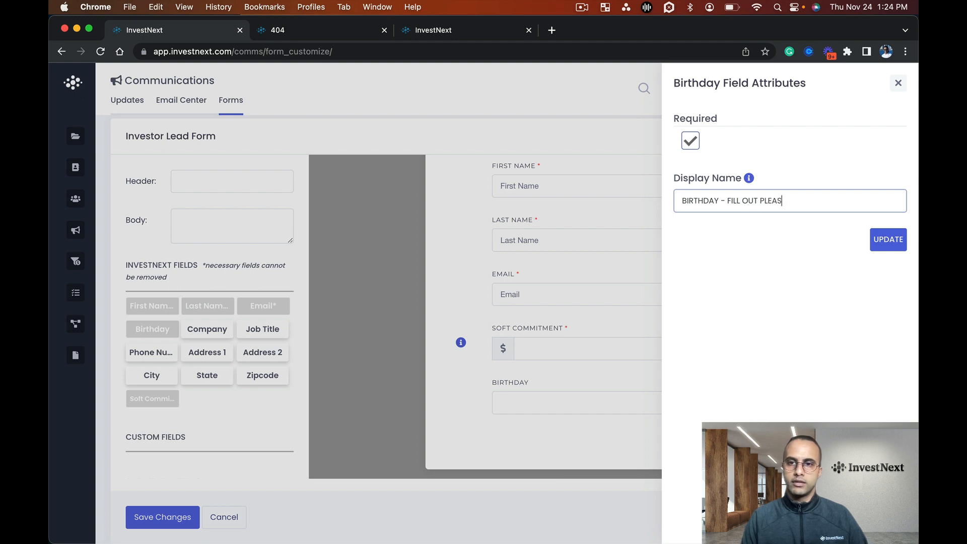
pyautogui.write('- FILL OUT PLEASE FOR A NICE SURP')
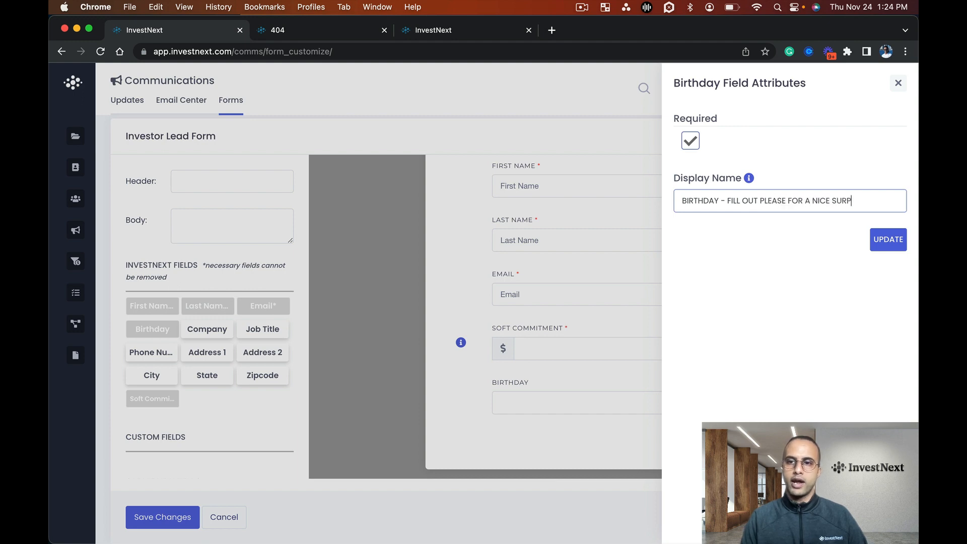
pyautogui.write('RISE')
pyautogui.click(891, 242)
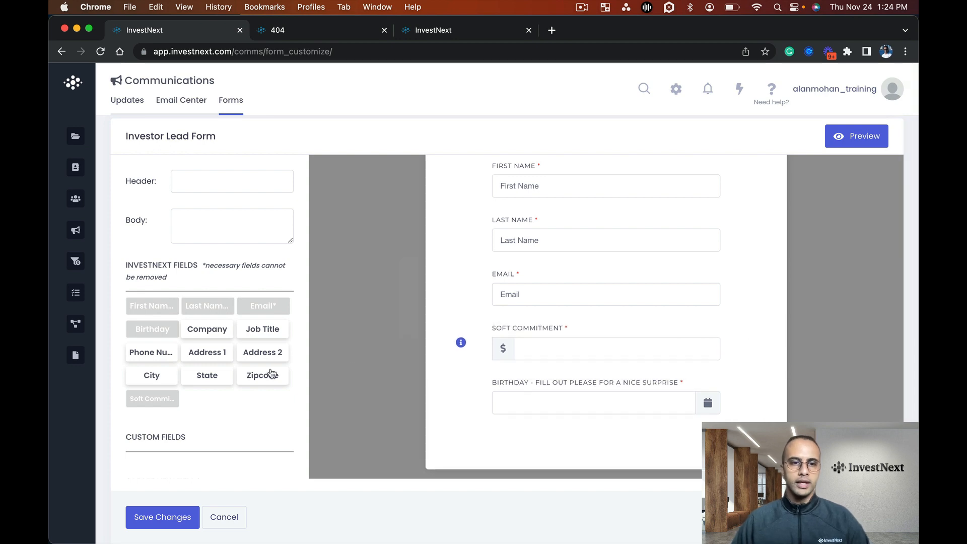
# Add a required Phone Number field to the lead form and place it between Email and Soft Commitment
pyautogui.click(159, 354)
pyautogui.scroll(-3, 579, 395)
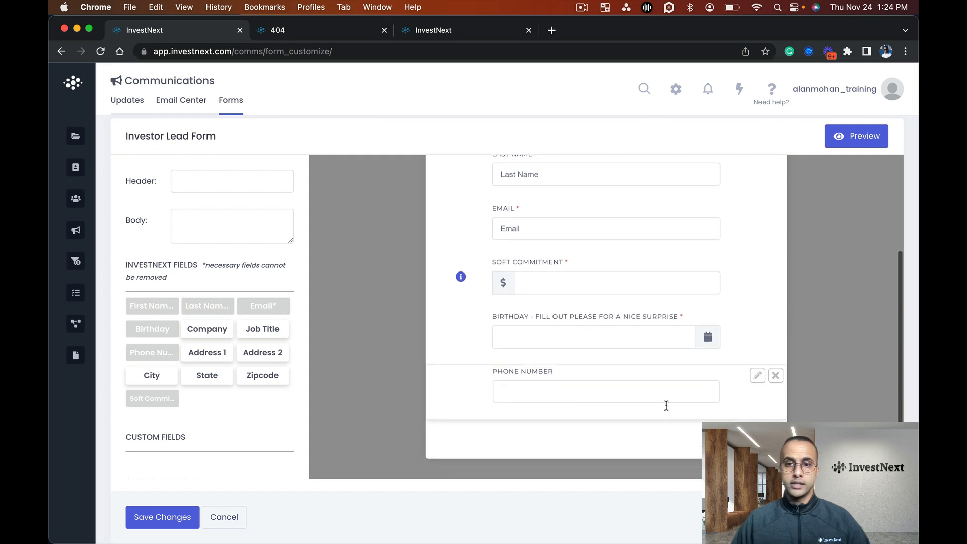
pyautogui.click(757, 375)
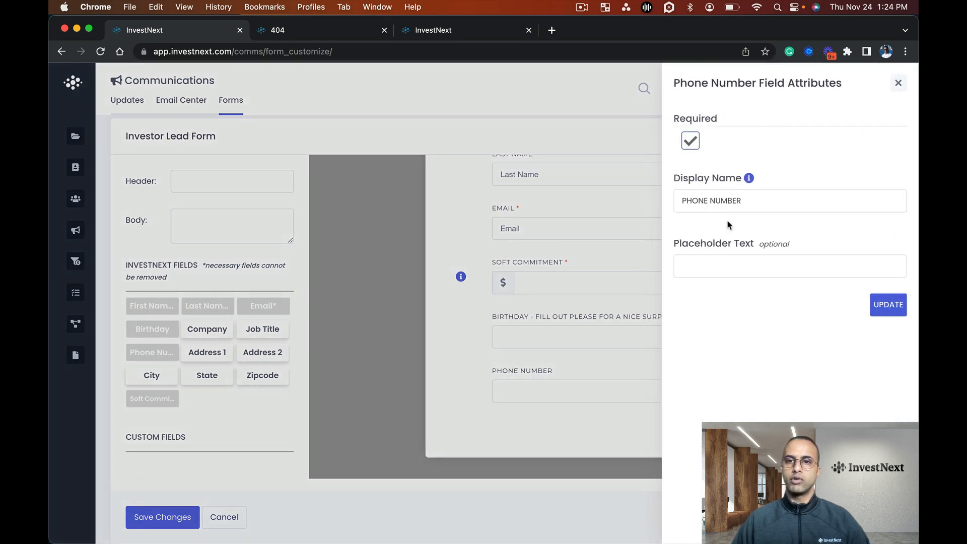
pyautogui.click(881, 305)
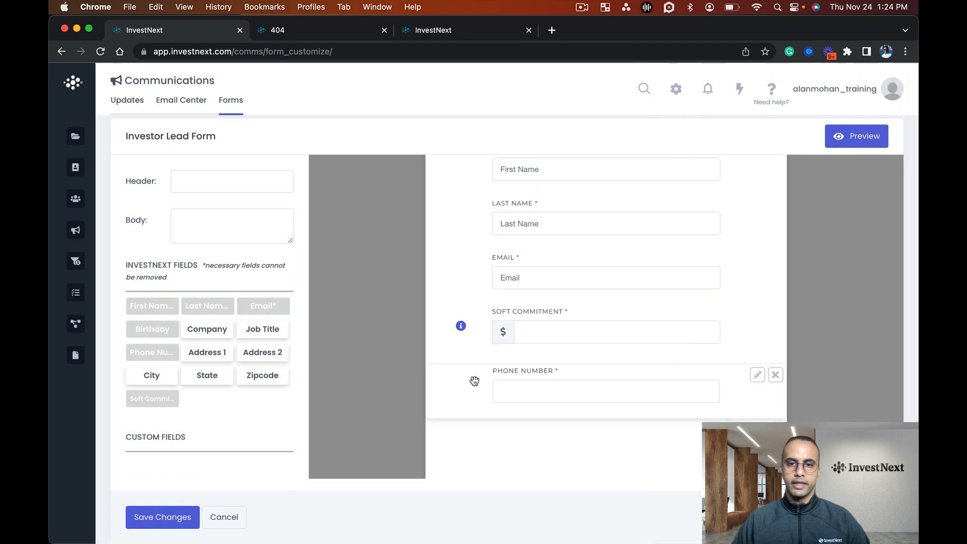
pyautogui.moveTo(475, 367); pyautogui.dragTo(550, 323)
pyautogui.scroll(-1, 550, 323)
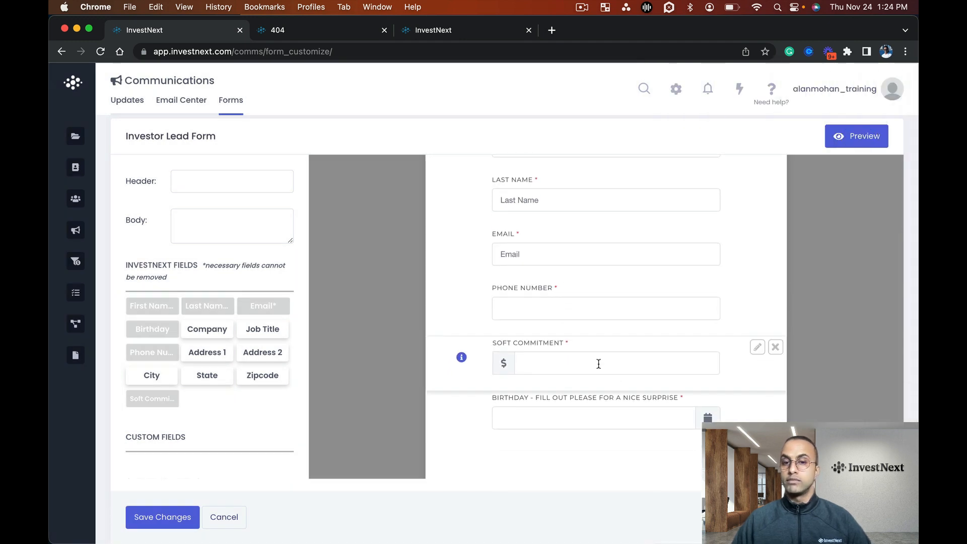
# Check the information note on the Soft Commitment field and review the lead form's fields and their order
pyautogui.moveTo(463, 361)
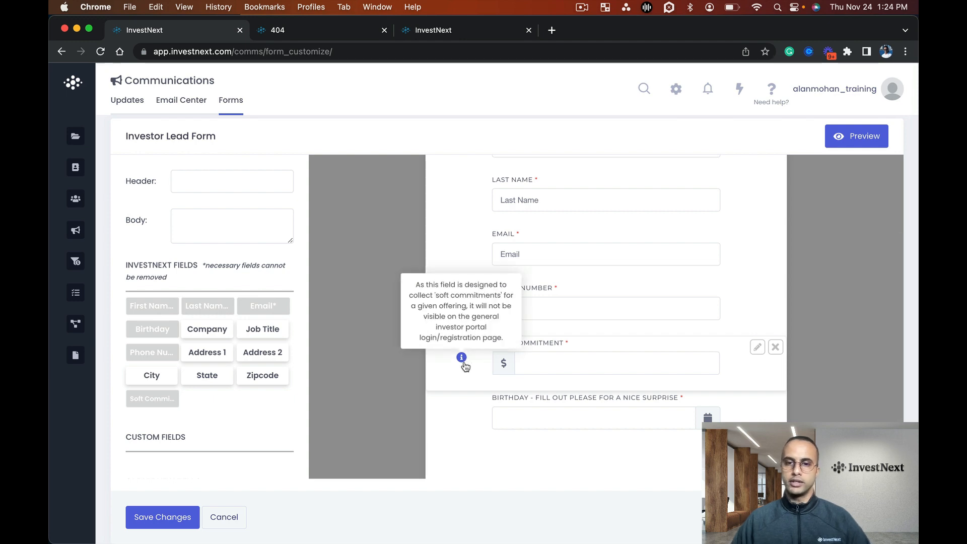
pyautogui.scroll(-2, 569, 403)
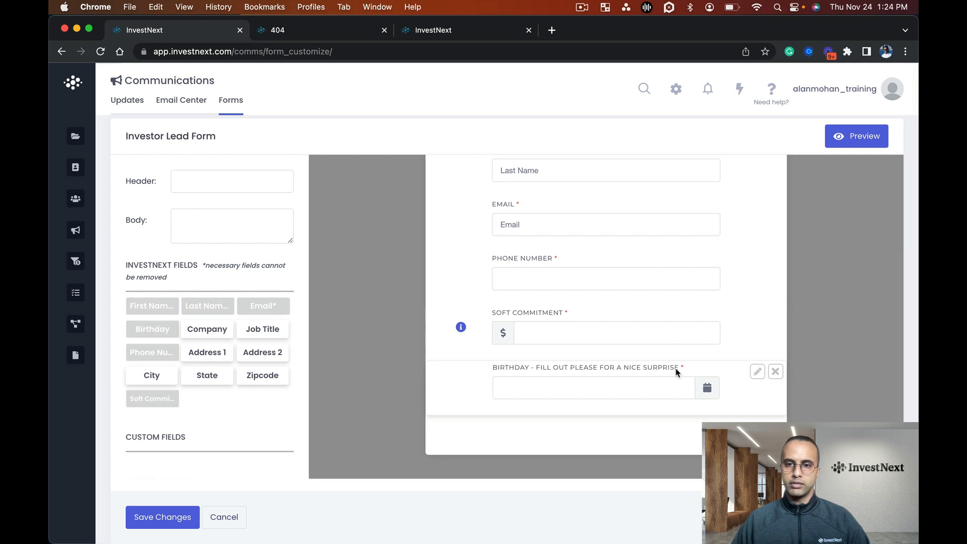
pyautogui.scroll(1, 571, 331)
pyautogui.scroll(5, 571, 331)
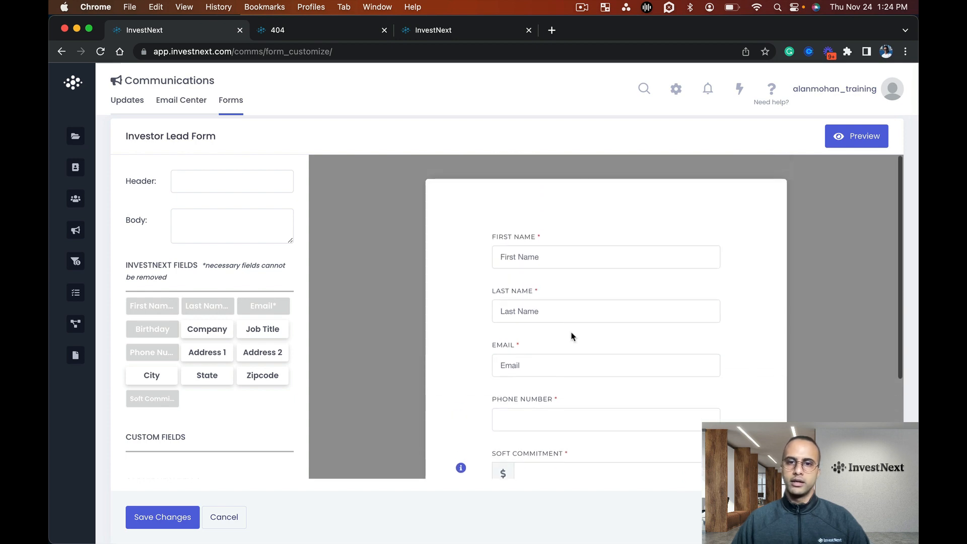
pyautogui.scroll(-4, 562, 272)
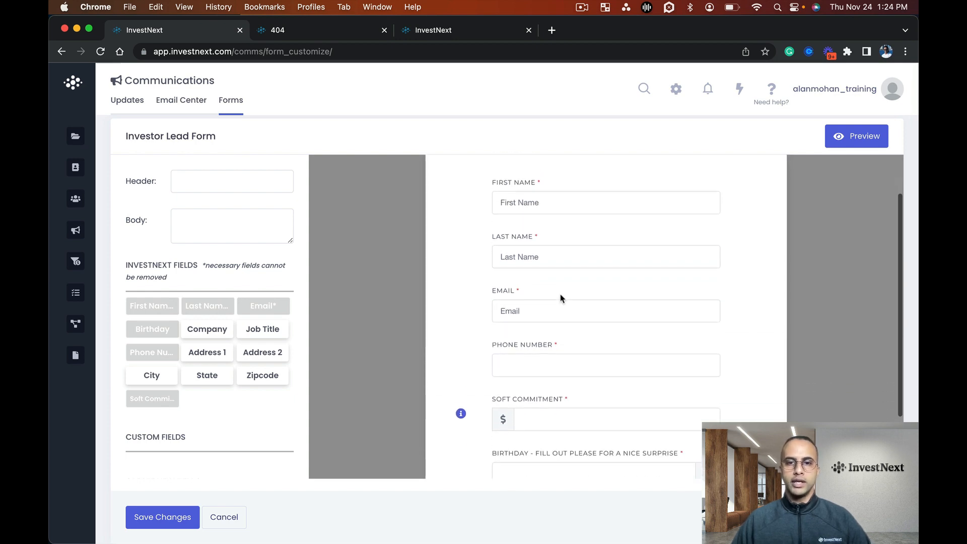
pyautogui.scroll(-3, 573, 342)
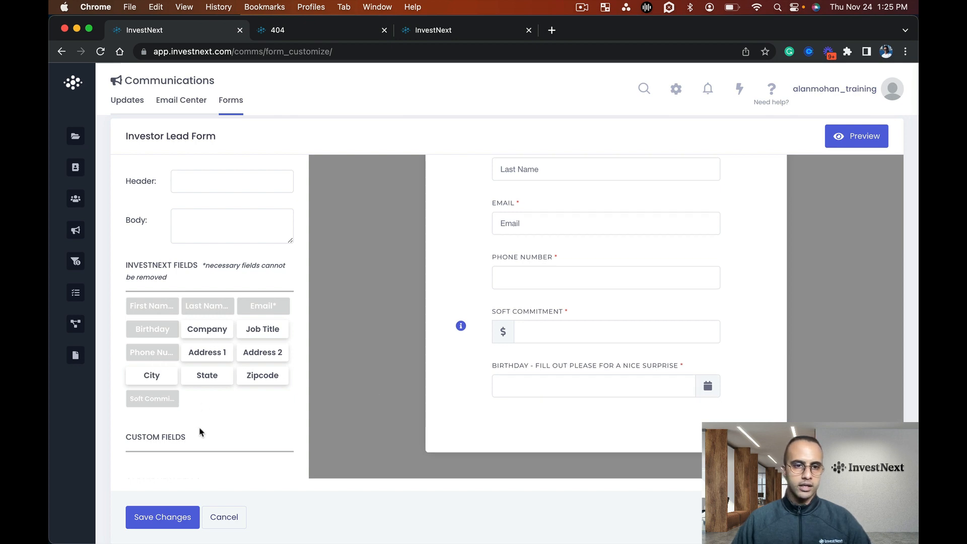
# Create a custom Text String field named "How did you hear about us?" on the lead form and save the form changes
pyautogui.scroll(-5, 199, 432)
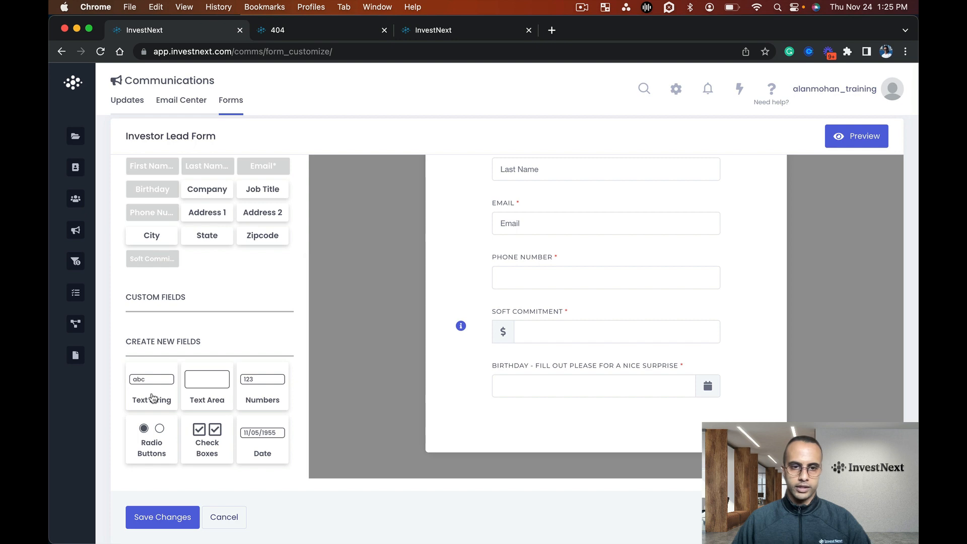
pyautogui.click(152, 398)
pyautogui.click(735, 173)
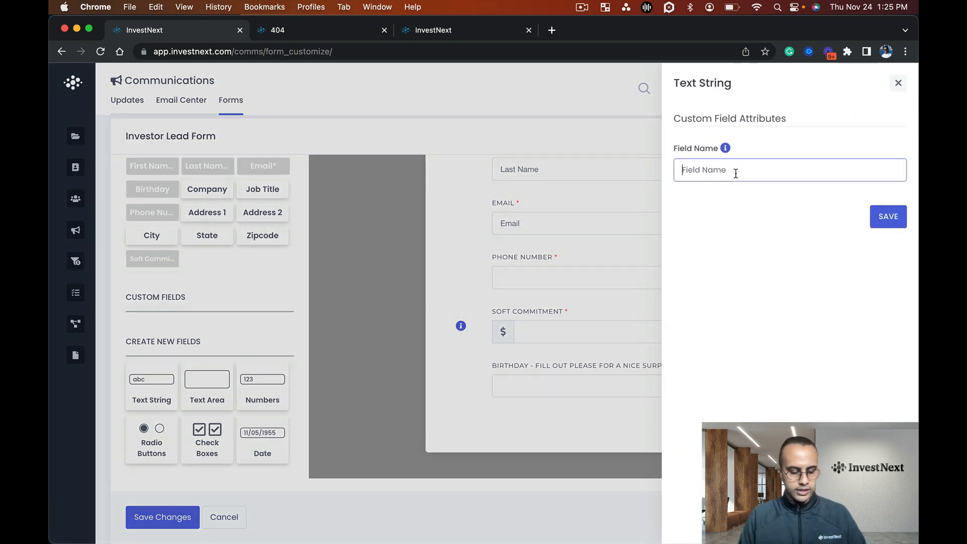
pyautogui.write('How did you')
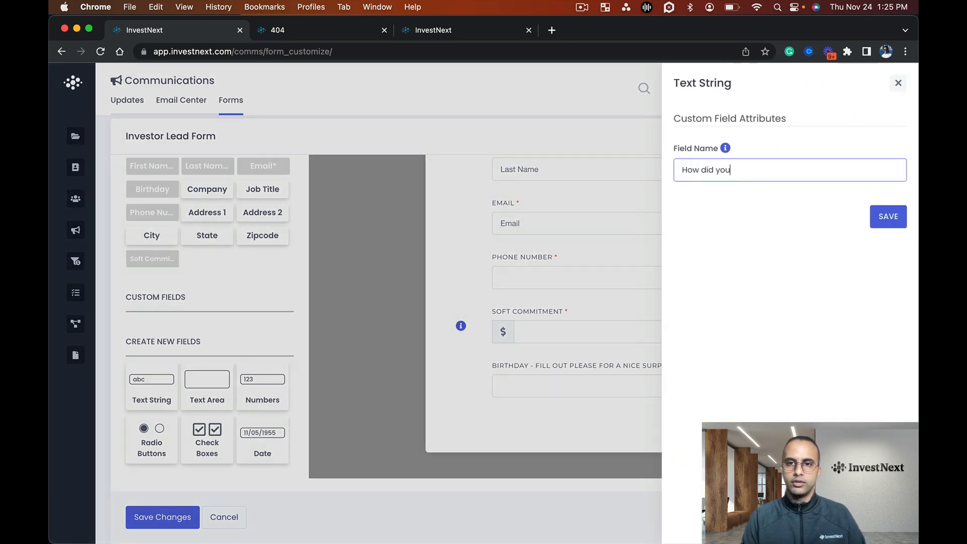
pyautogui.write(' hear about us?')
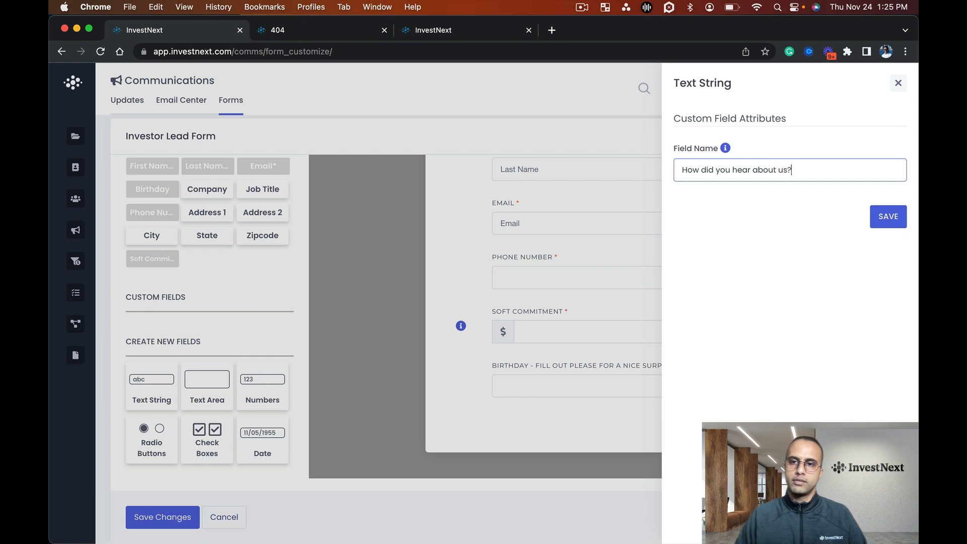
pyautogui.click(879, 213)
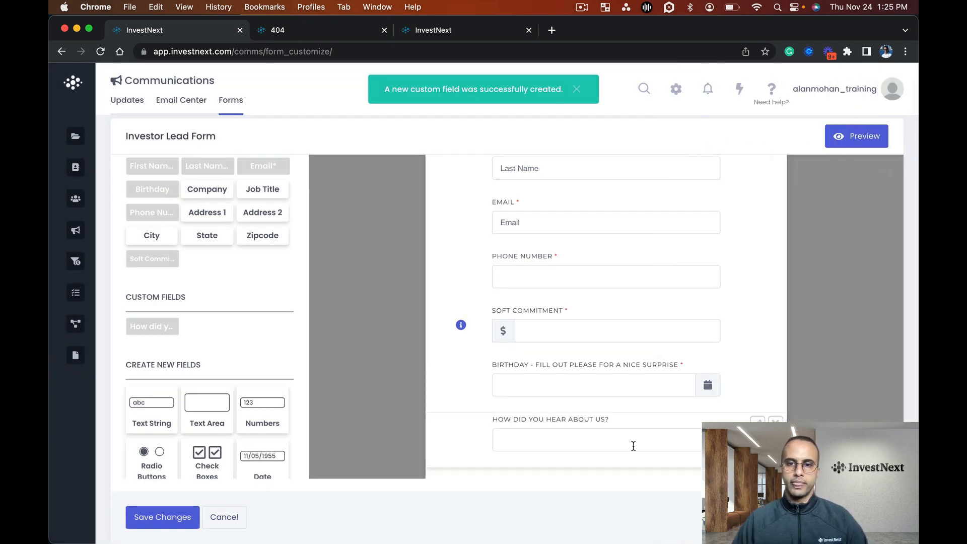
pyautogui.scroll(-2, 615, 418)
pyautogui.moveTo(615, 359)
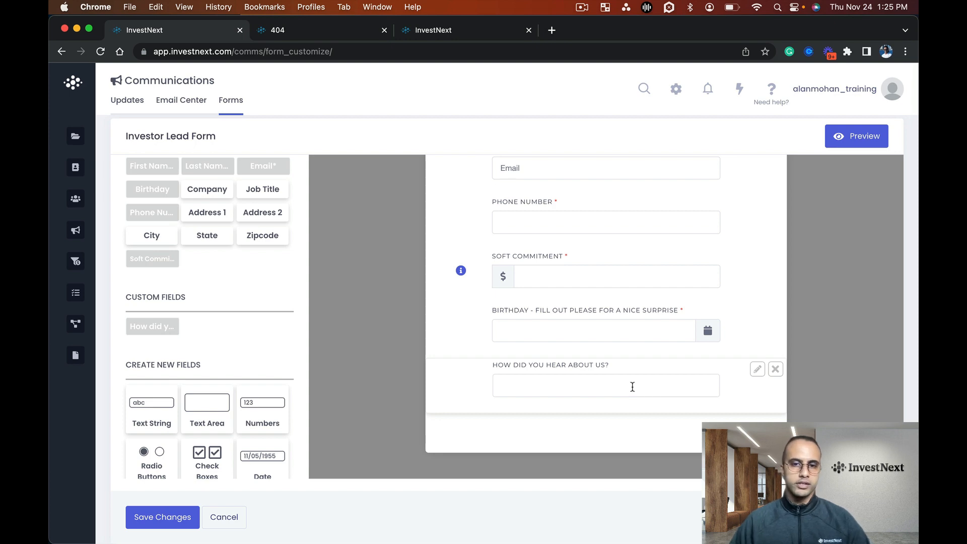
pyautogui.click(172, 517)
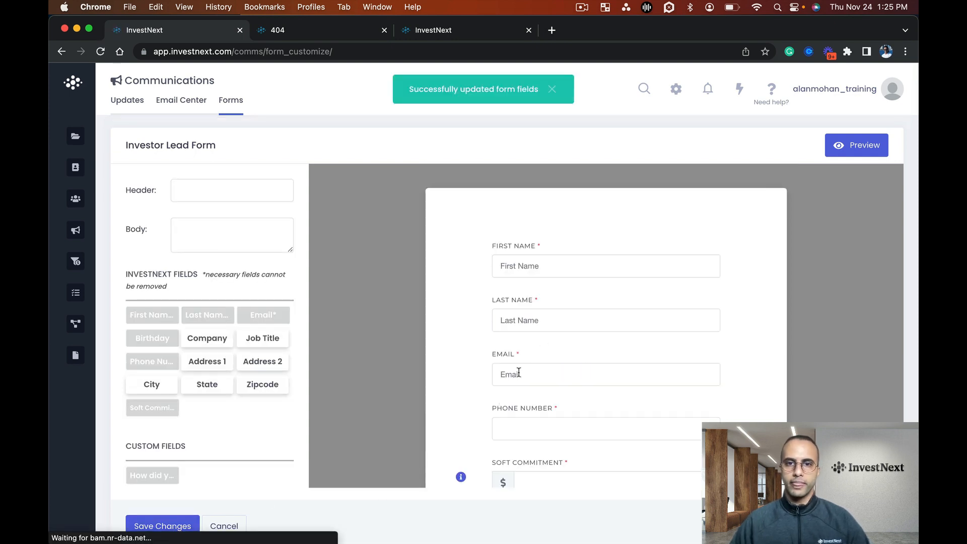
# Open the Investor Portal settings and launch the portal preview
pyautogui.moveTo(96, 143)
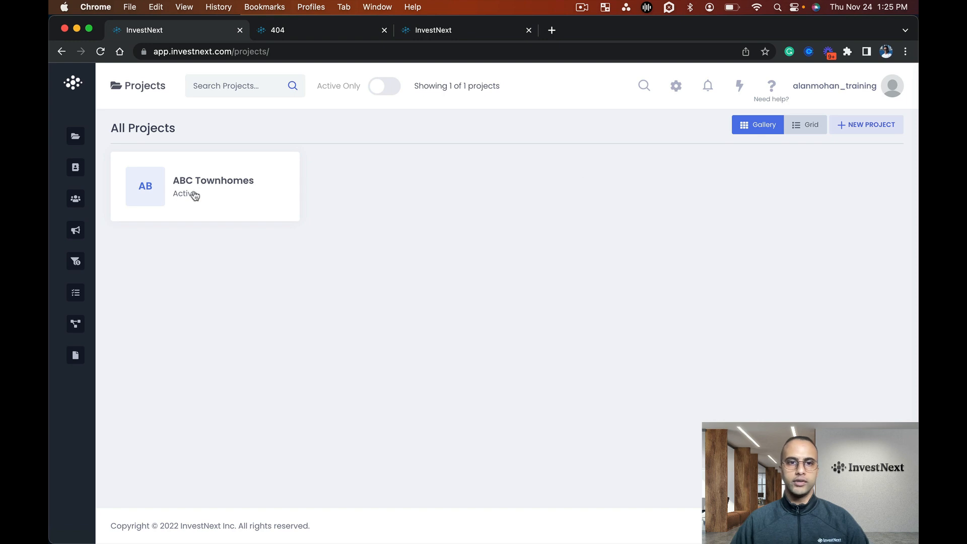
pyautogui.click(676, 88)
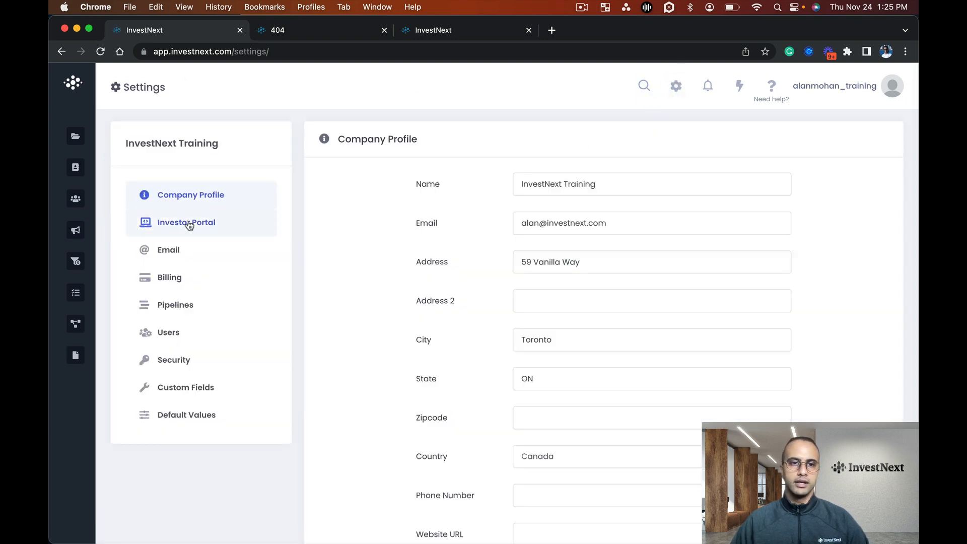
pyautogui.click(188, 225)
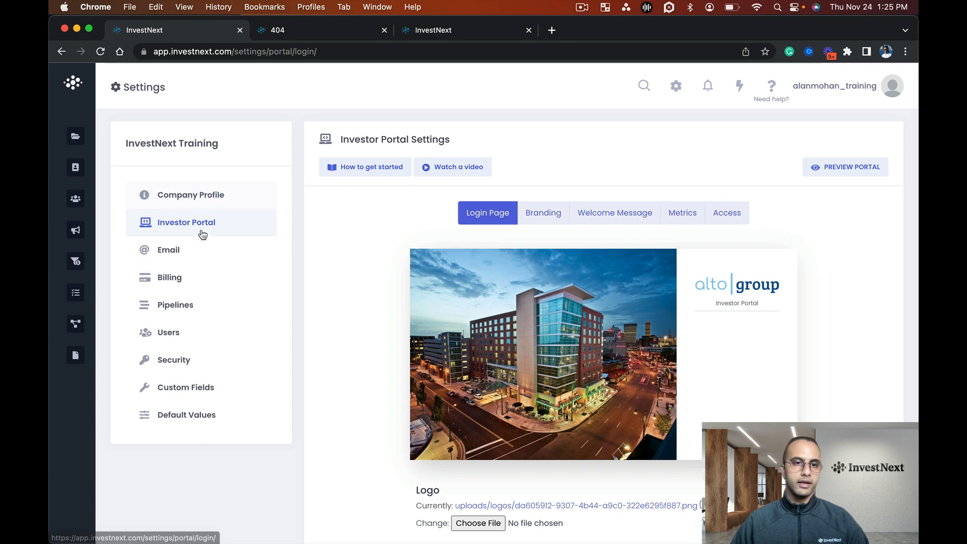
pyautogui.click(813, 169)
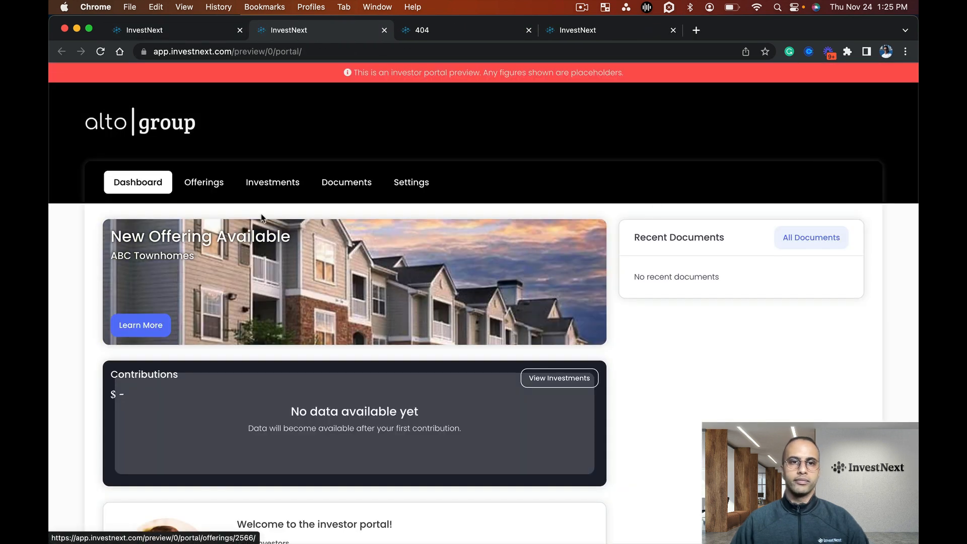
# Examine the portal preview's dashboard, including the new offering banner, contributions, recent documents and welcome message
pyautogui.scroll(-3, 403, 261)
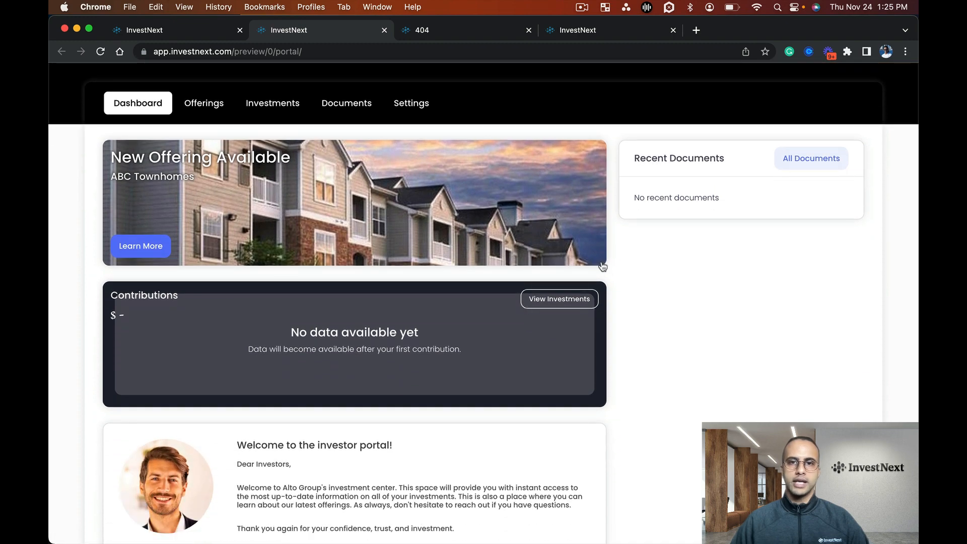
pyautogui.scroll(-3, 600, 264)
pyautogui.scroll(5, 331, 213)
pyautogui.scroll(-2, 331, 215)
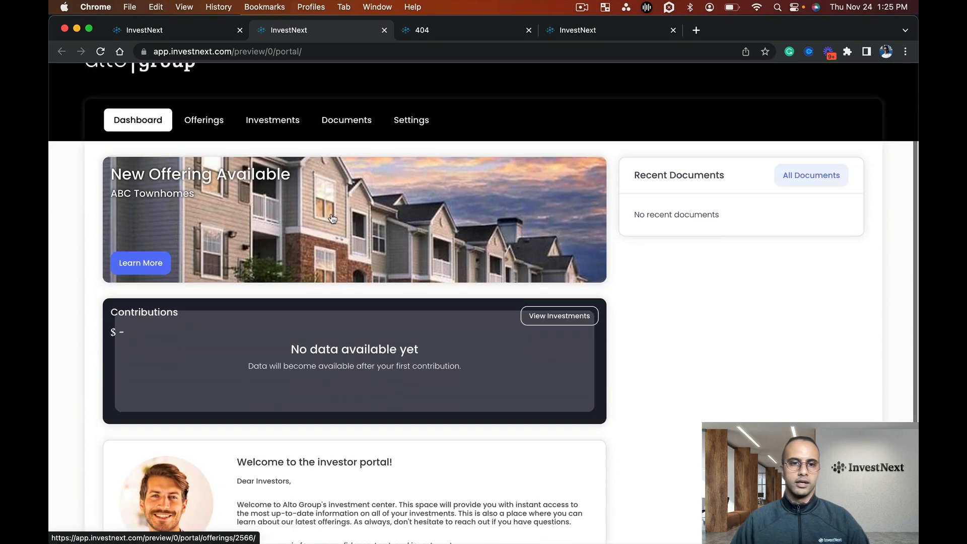
pyautogui.scroll(-3, 332, 218)
pyautogui.scroll(2, 363, 244)
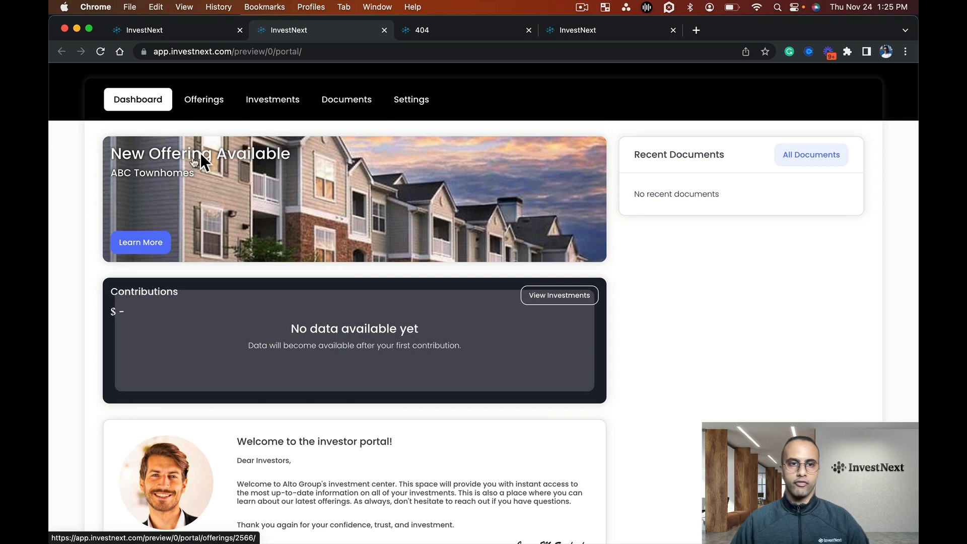
pyautogui.scroll(-3, 387, 221)
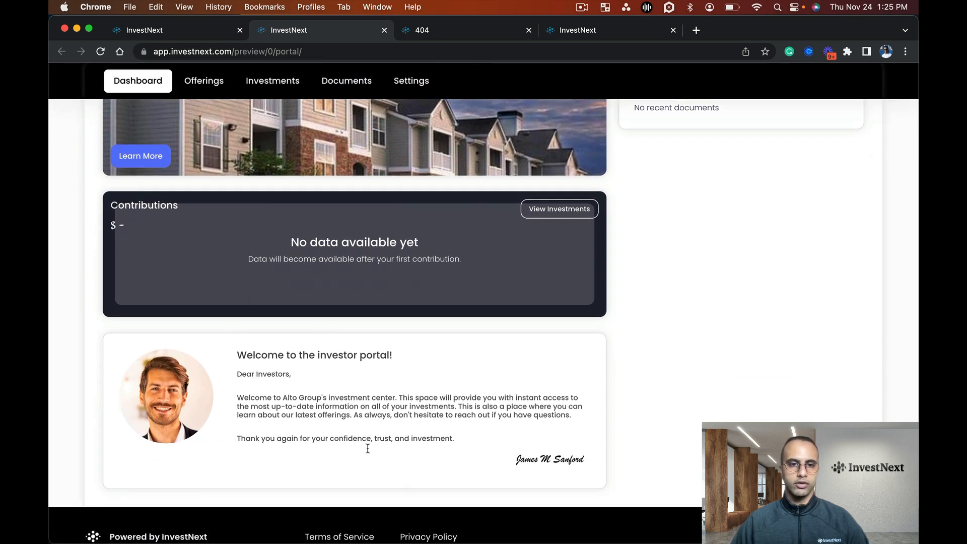
pyautogui.scroll(2, 335, 353)
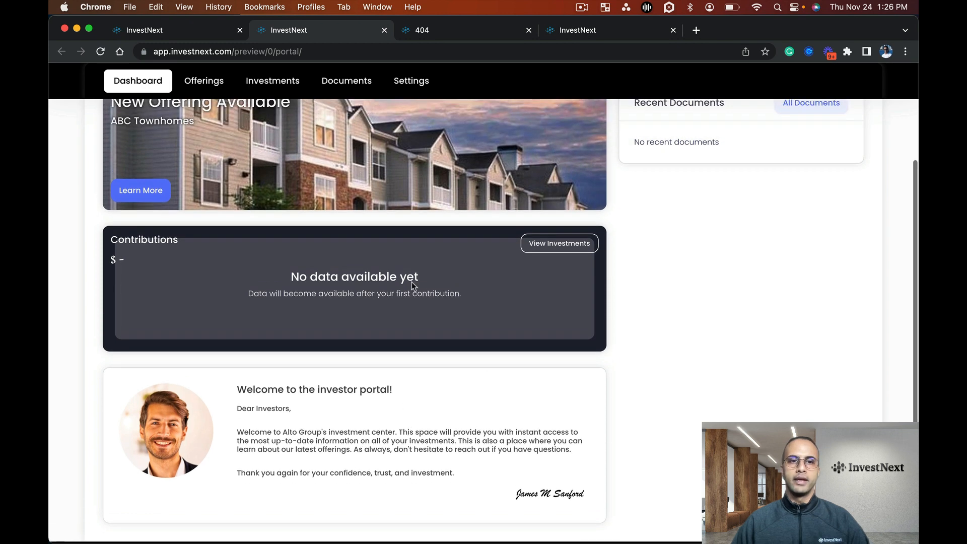
pyautogui.scroll(4, 431, 261)
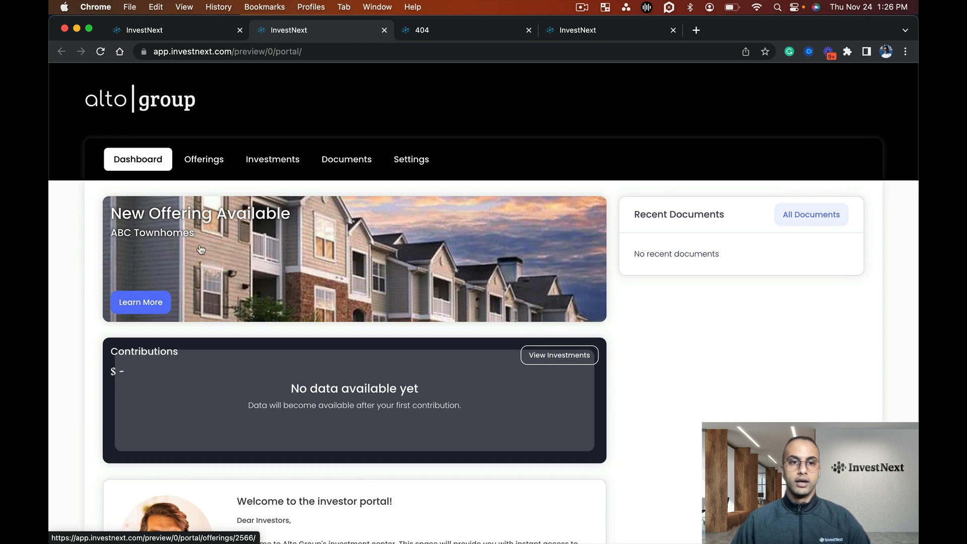
# Open the ABC Townhomes offering from the dashboard banner and review its deal room page
pyautogui.click(140, 302)
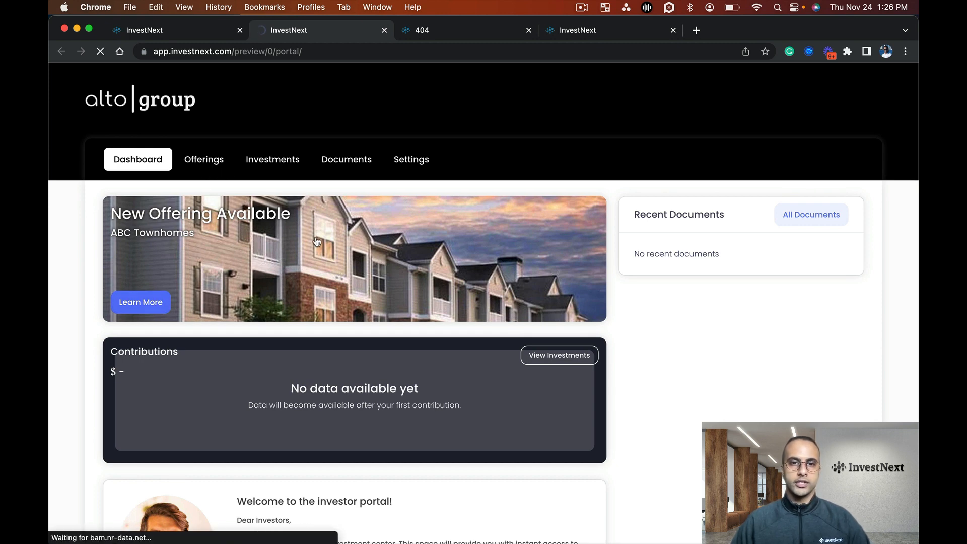
pyautogui.scroll(-5, 349, 253)
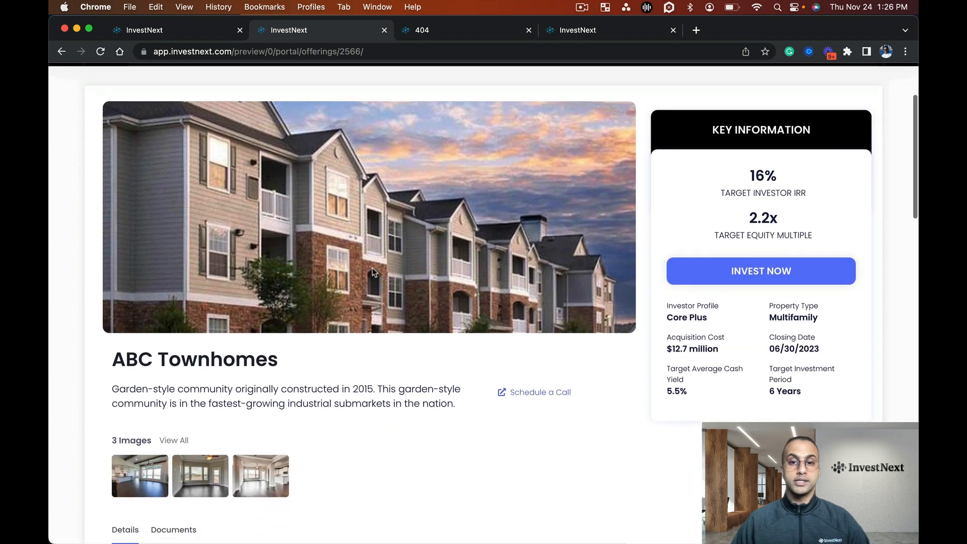
pyautogui.scroll(6, 434, 372)
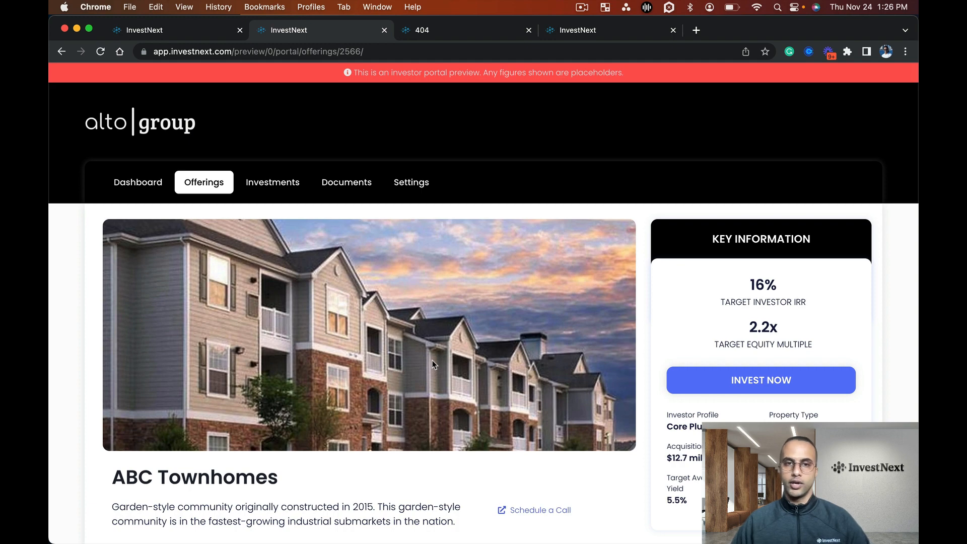
# Return to the Investor Portal settings and check the subdomain in the access settings
pyautogui.click(204, 36)
pyautogui.scroll(-5, 329, 273)
pyautogui.scroll(3, 330, 274)
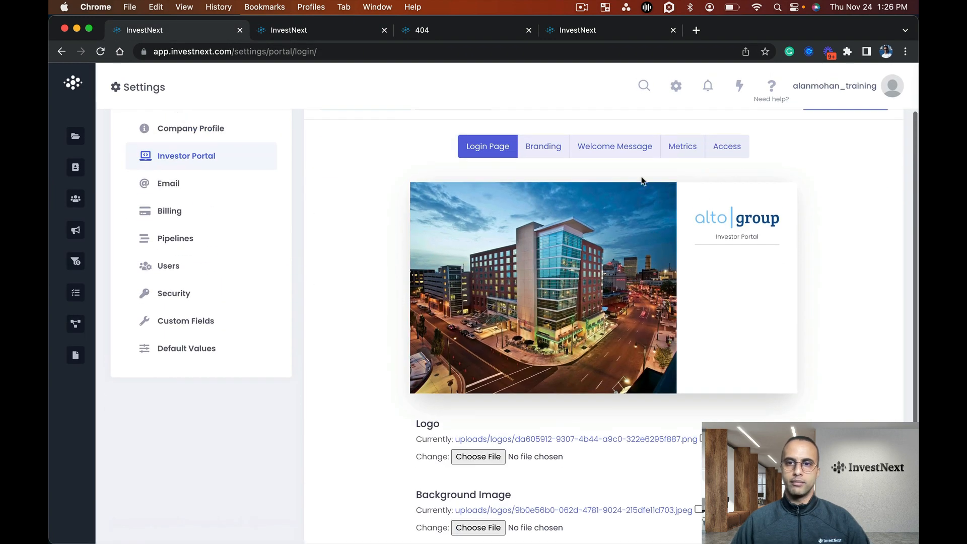
pyautogui.click(726, 148)
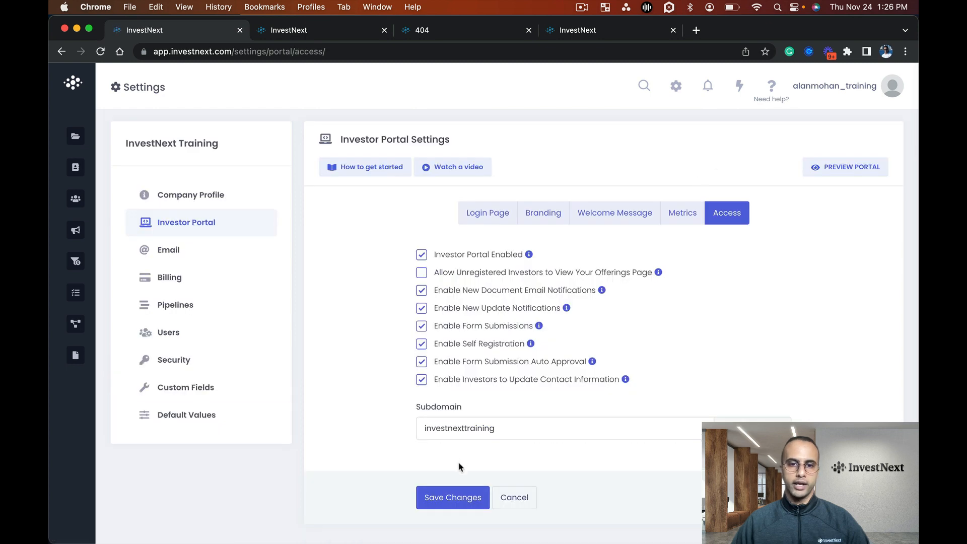
pyautogui.moveTo(523, 428); pyautogui.dragTo(405, 427)
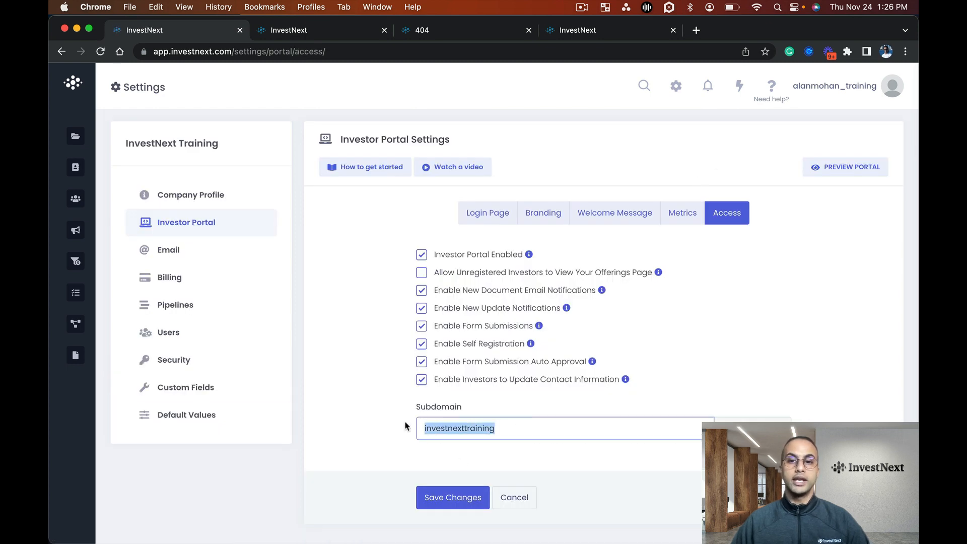
pyautogui.click(556, 458)
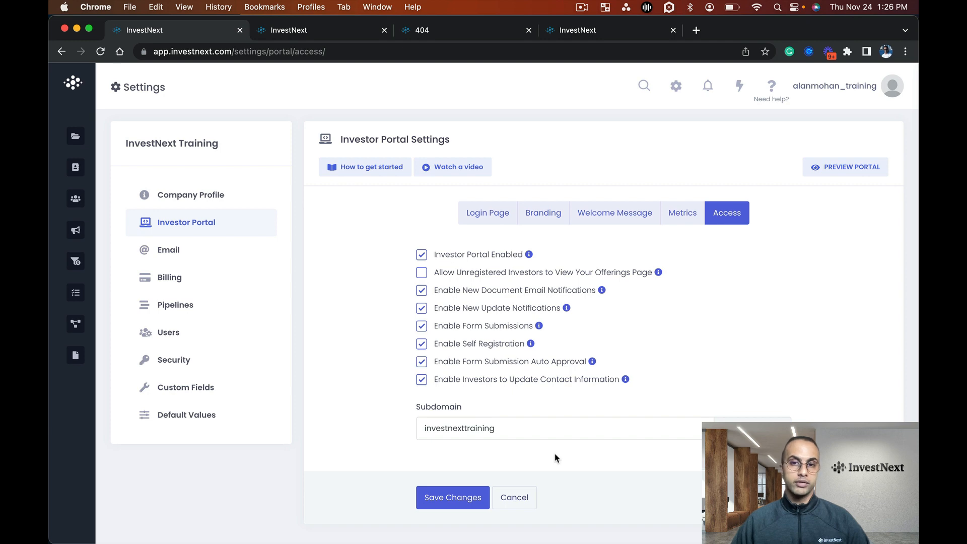